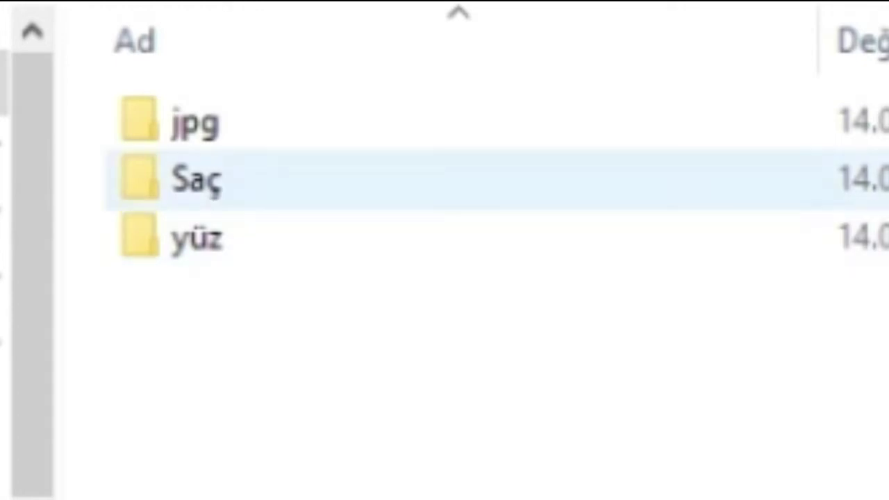
Step: Open the Saç folder and examine the player's hair BIN and PNG files
mouse_move(218, 205)
mouse_move(229, 188)
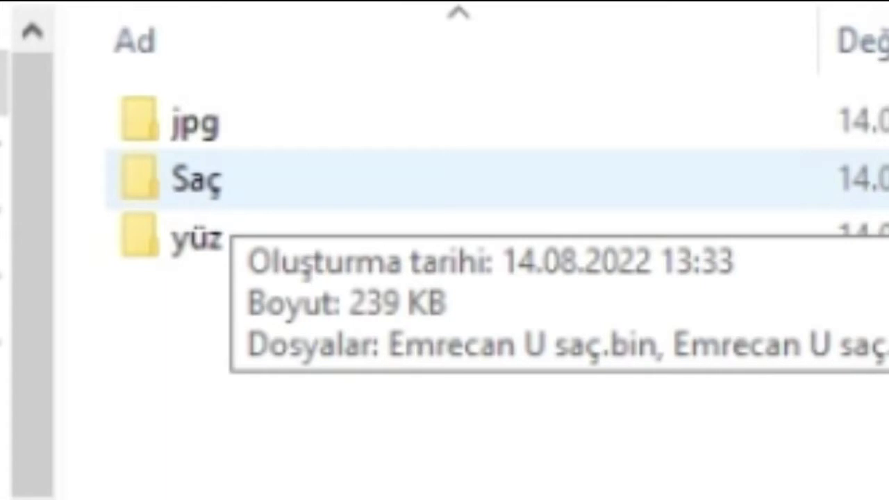
double_click(229, 183)
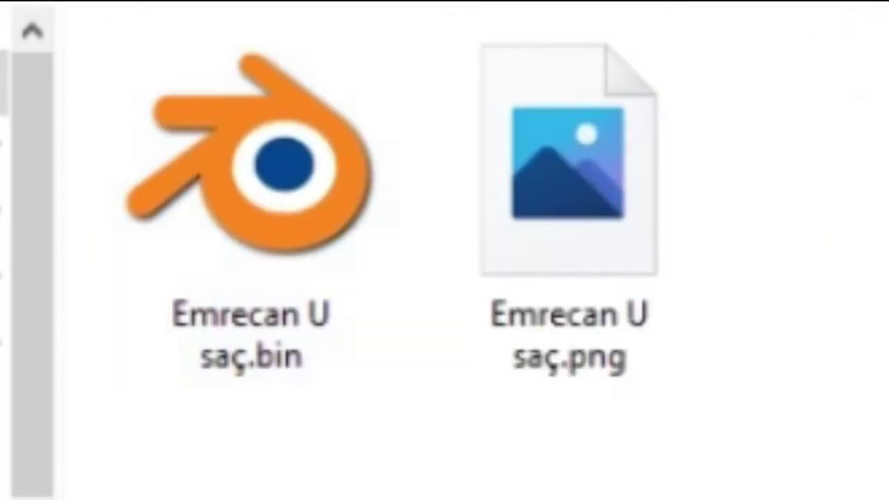
left_click(251, 201)
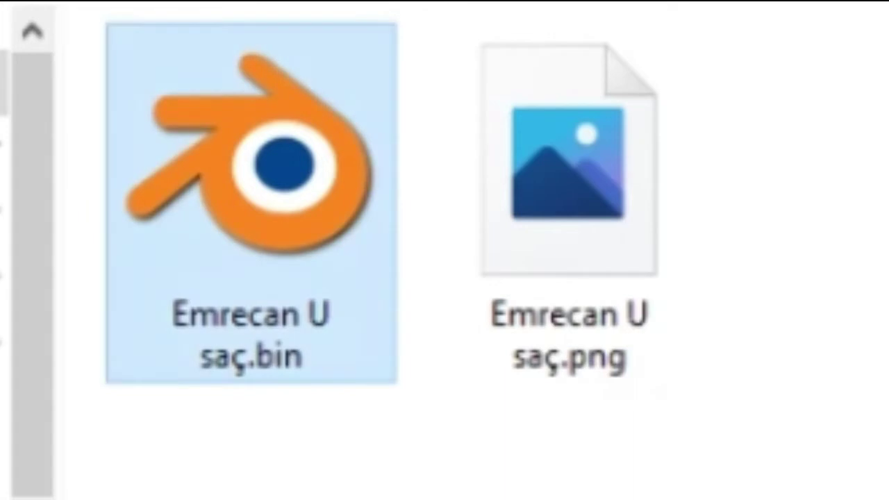
left_click(569, 202)
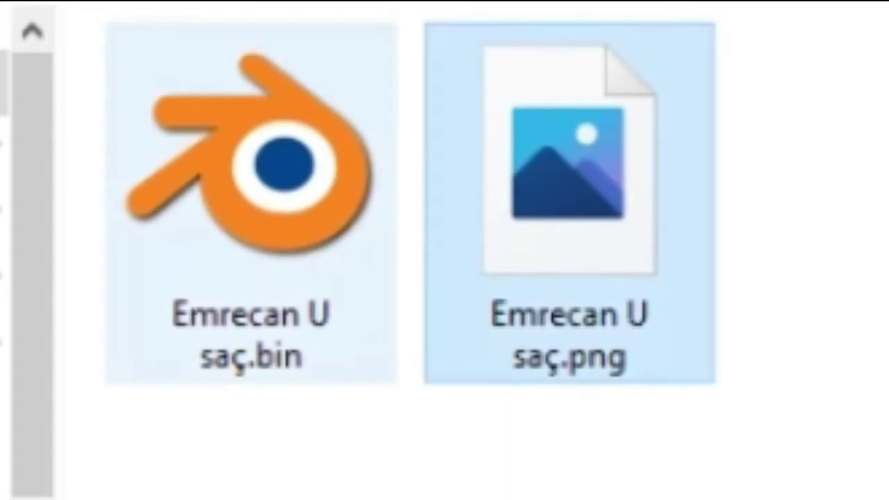
mouse_move(236, 379)
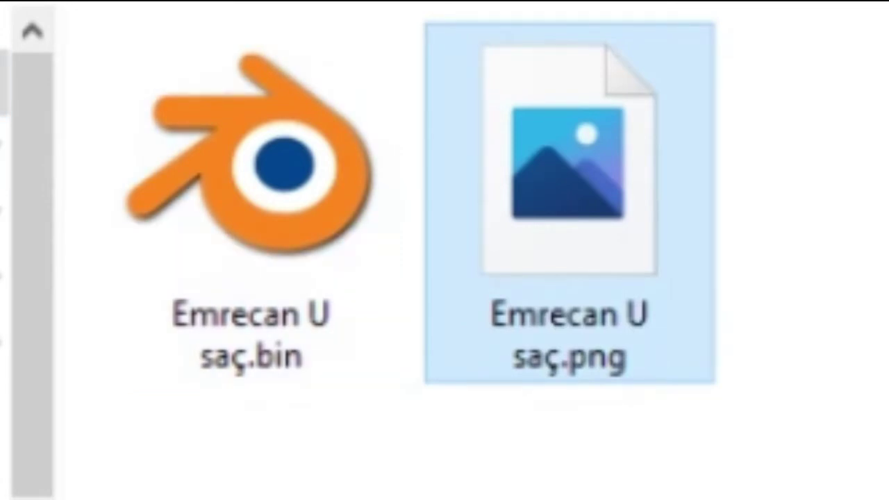
Step: Check the face files in the yüz folder, and view the JPG named after the player in the jpg folder
key("alt+Left")
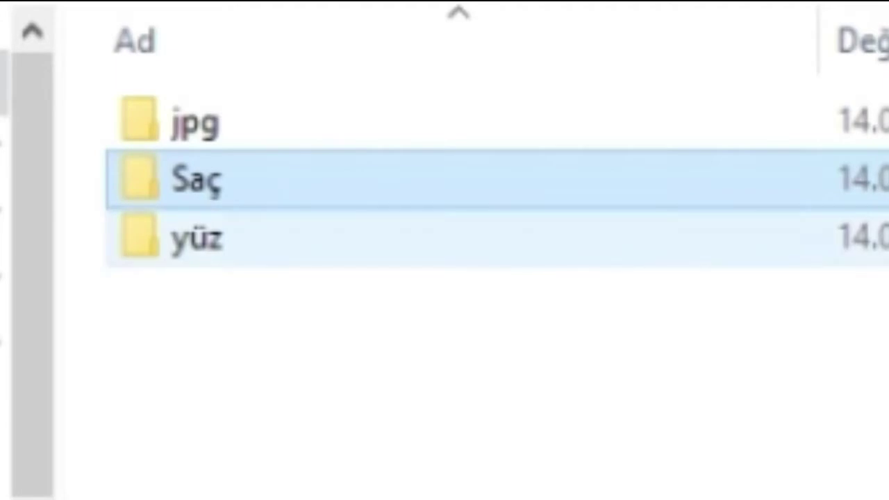
key("Down")
key("Return")
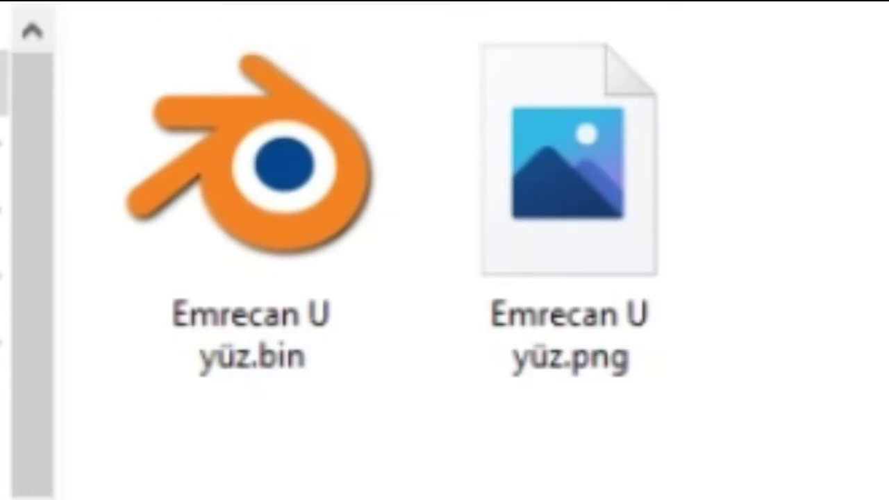
key("alt+Up")
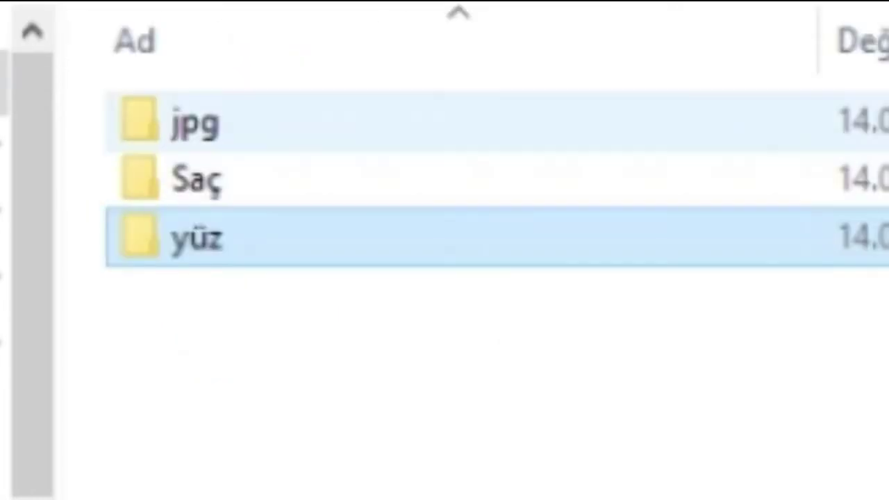
double_click(195, 124)
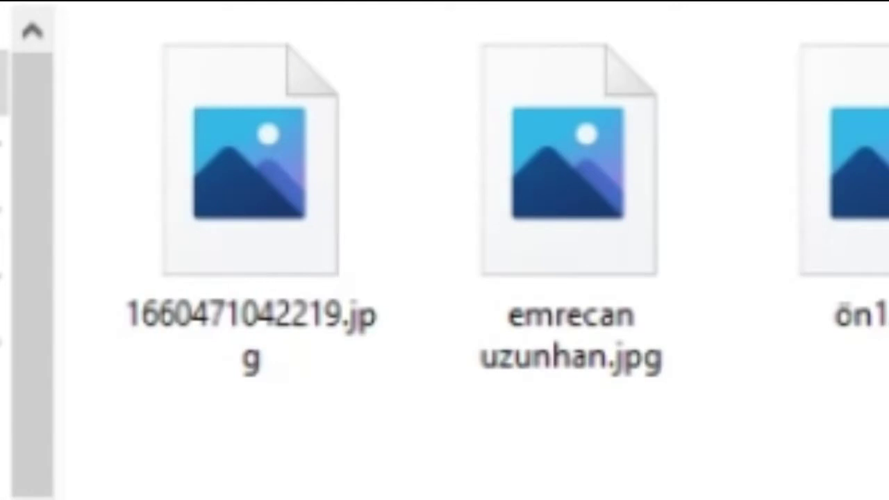
left_click(569, 202)
double_click(569, 201)
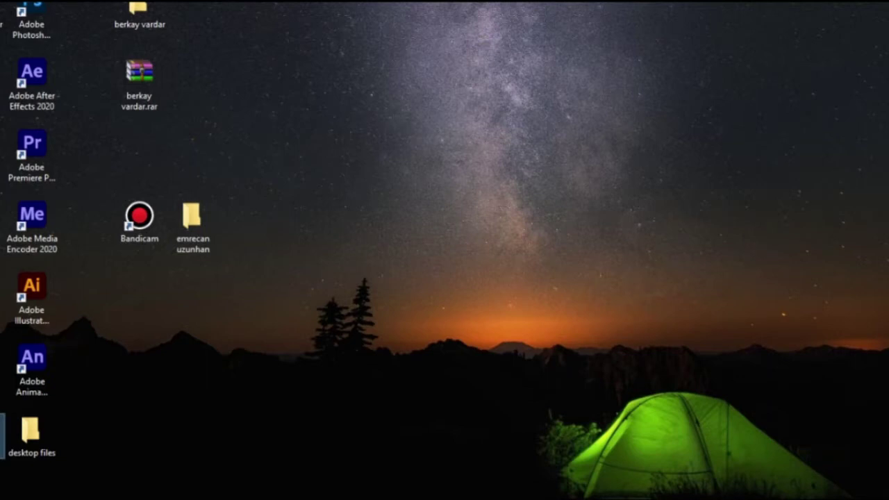
Step: Switch to Blender and set the PES13 Face/Hair Modifier's game to PES 6
right_click(1, 435)
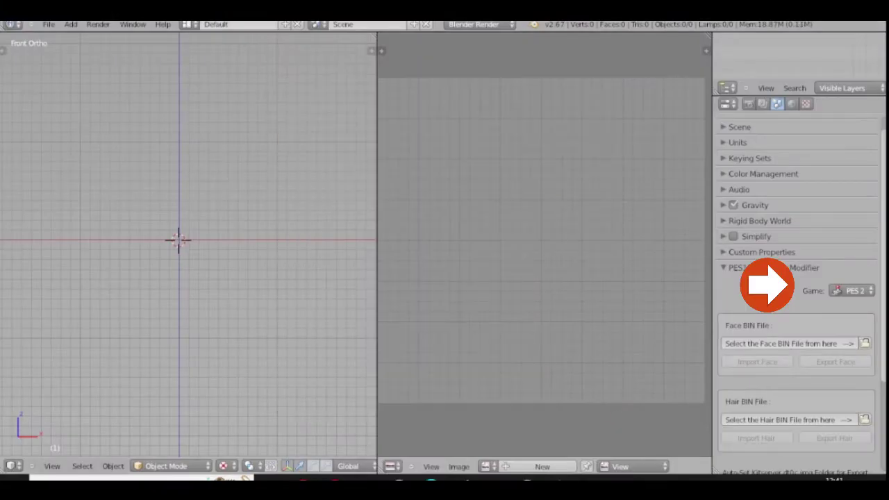
left_click(852, 290)
left_click(820, 262)
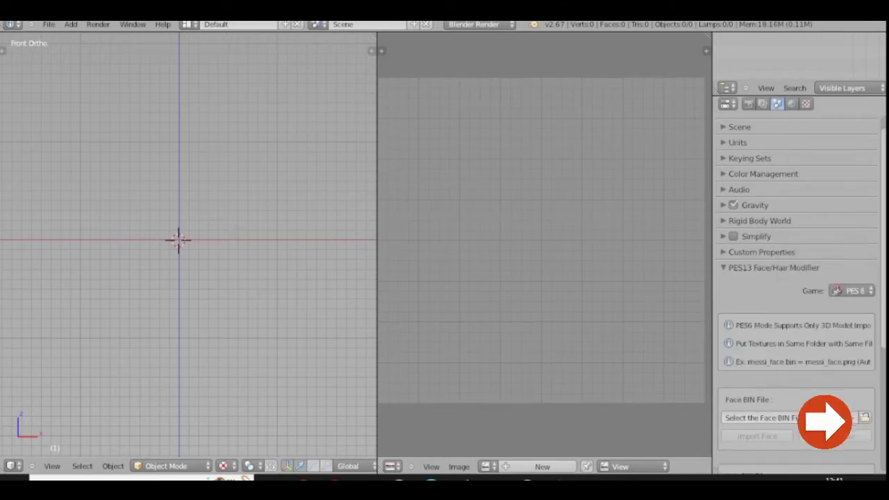
Step: Choose the player's BIN file from the yüz folder inside the desktop player folder as the Face BIN File and import the face
left_click(864, 418)
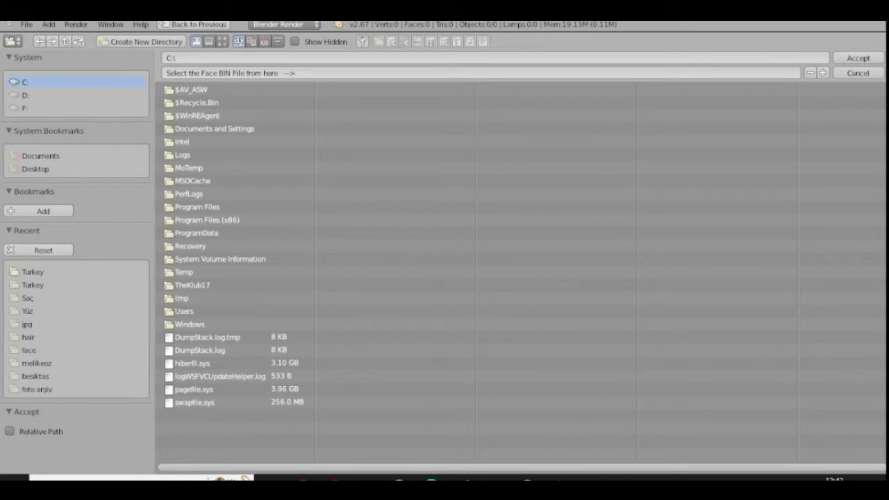
left_click(15, 310)
left_click(177, 90)
left_click(177, 90)
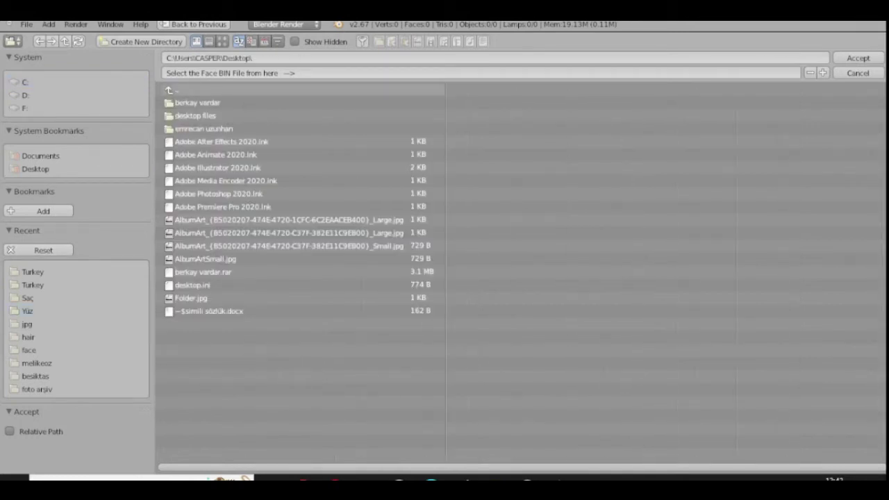
double_click(204, 129)
double_click(184, 129)
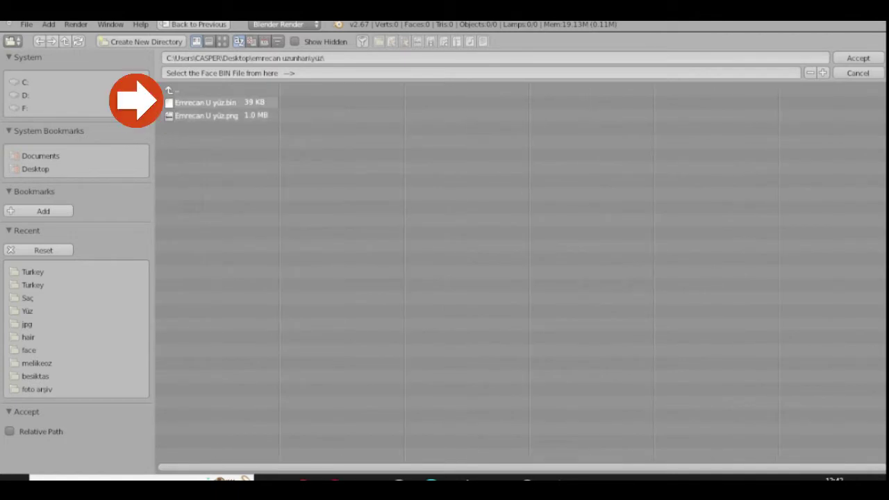
left_click(209, 103)
left_click(858, 58)
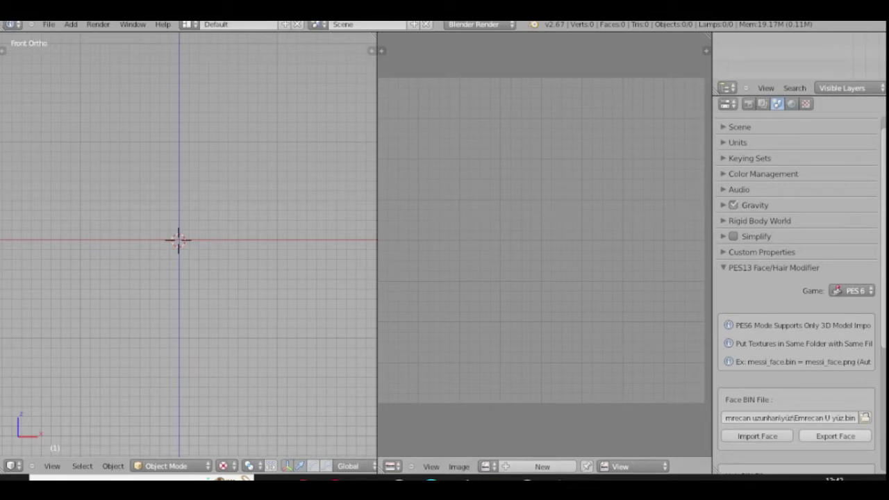
left_click(757, 436)
scroll(799, 291, "down", 5)
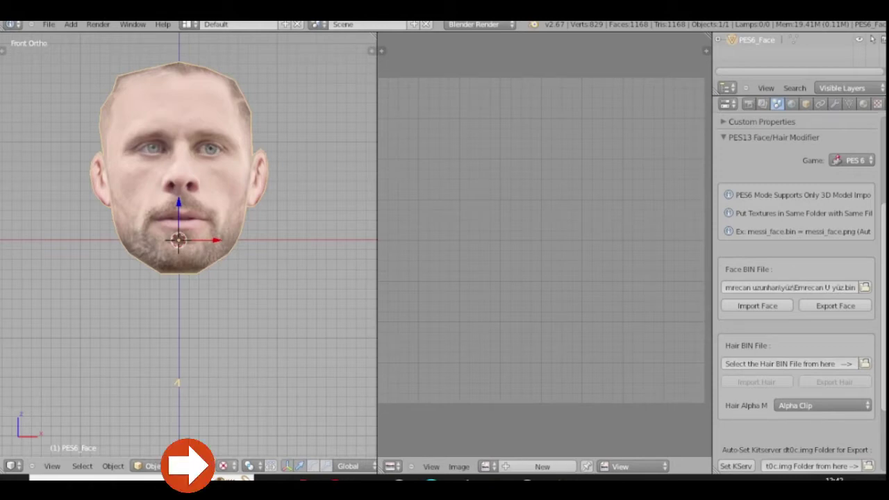
Step: Display the imported face in Wireframe shading and enable Background Images with a new image entry
left_click(225, 466)
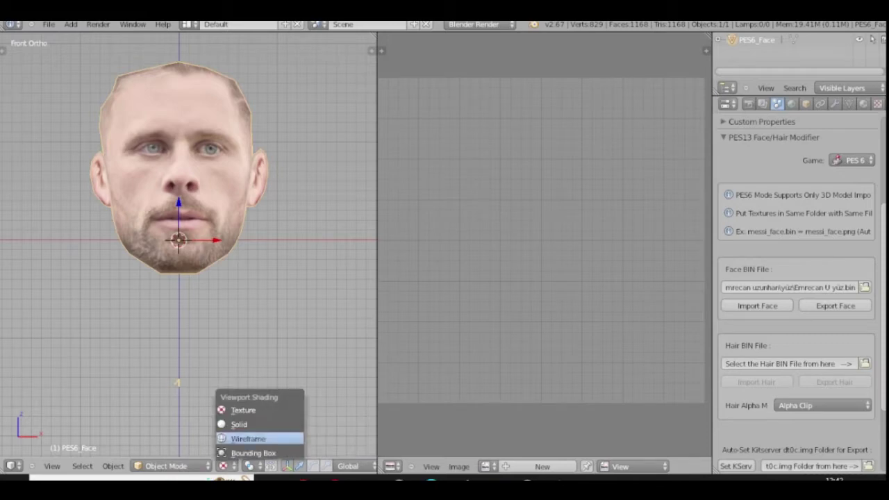
left_click(248, 438)
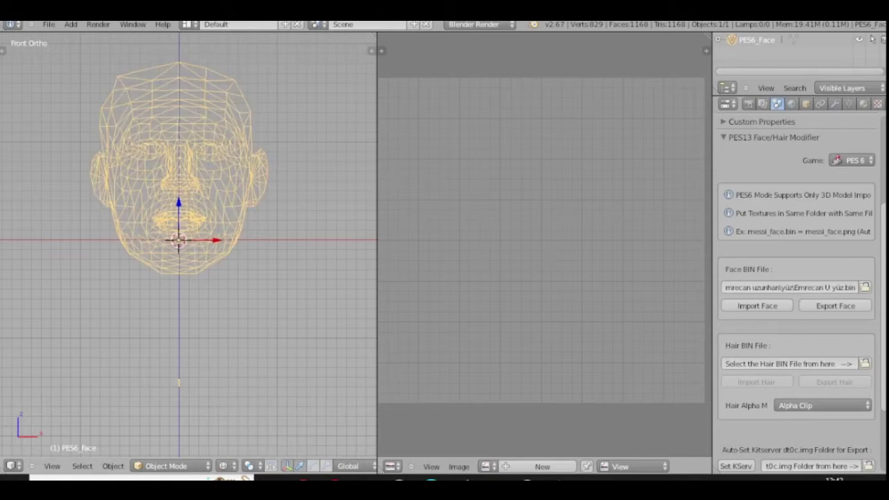
key("n")
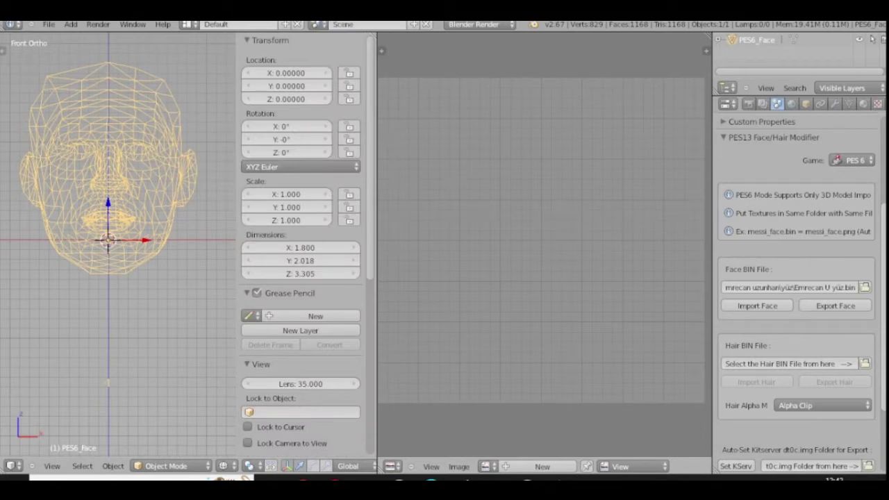
scroll(300, 243, "down", 10)
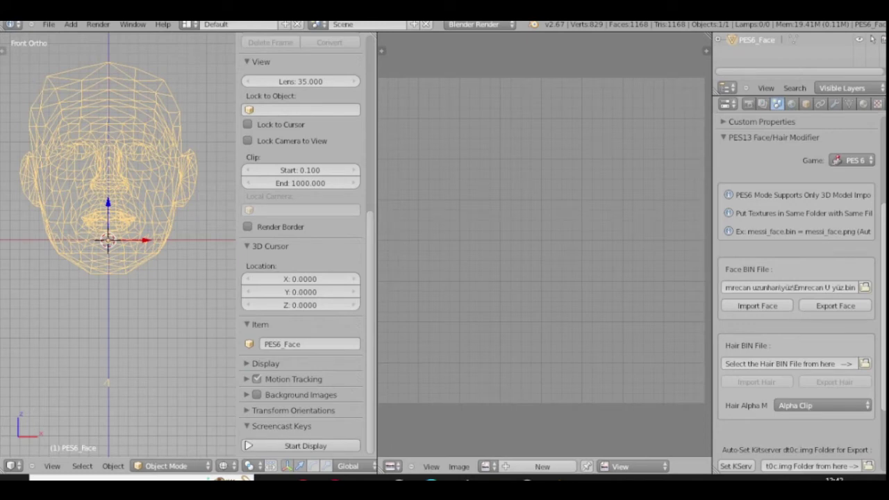
left_click(257, 394)
left_click(247, 395)
left_click(300, 415)
scroll(300, 243, "down", 5)
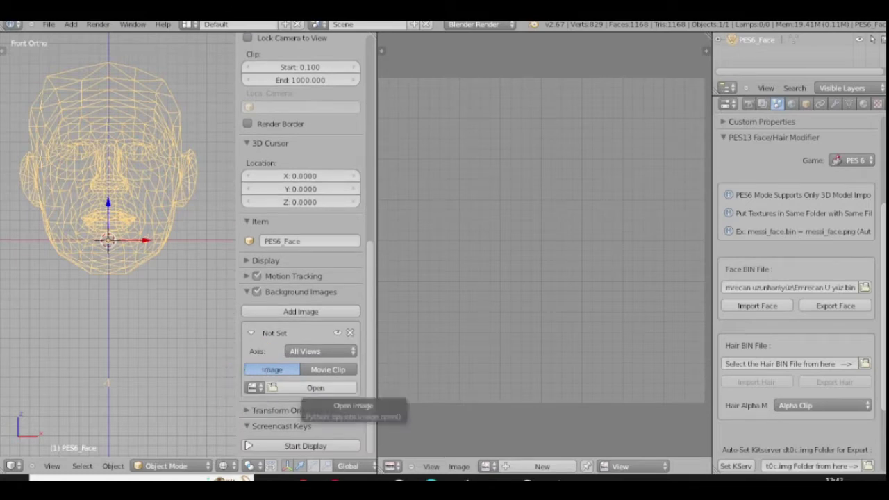
Step: Load the combined front-and-side JPG of the player from the jpg folder as the background image
left_click(315, 388)
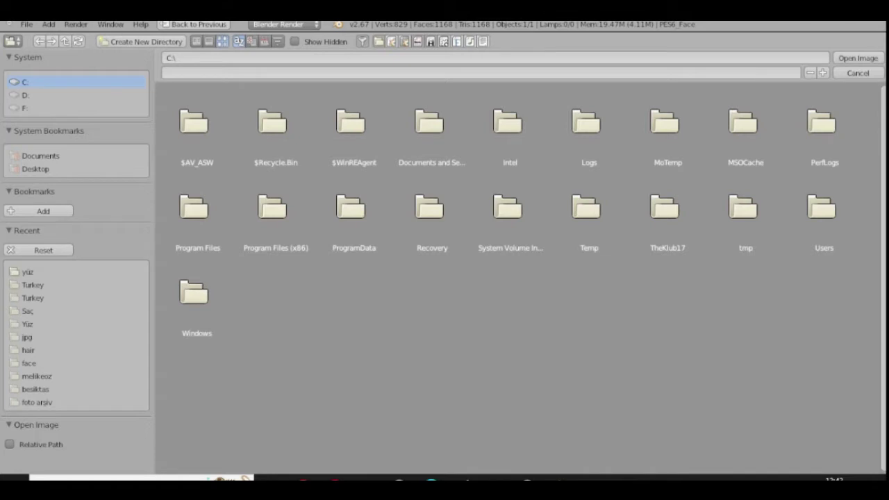
left_click(27, 272)
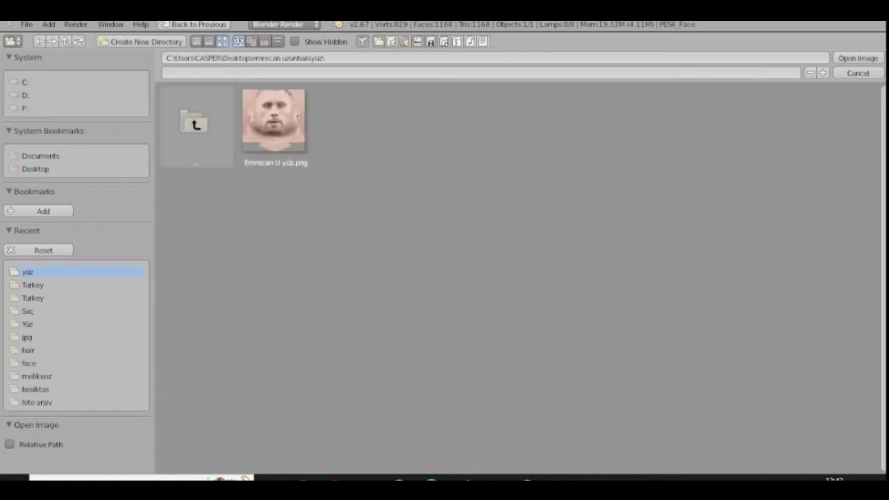
left_click(196, 125)
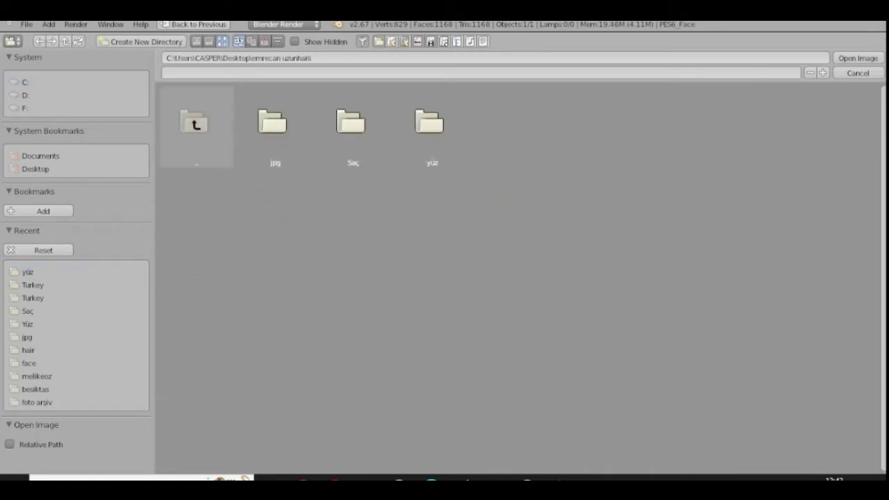
left_click(274, 126)
left_click(274, 126)
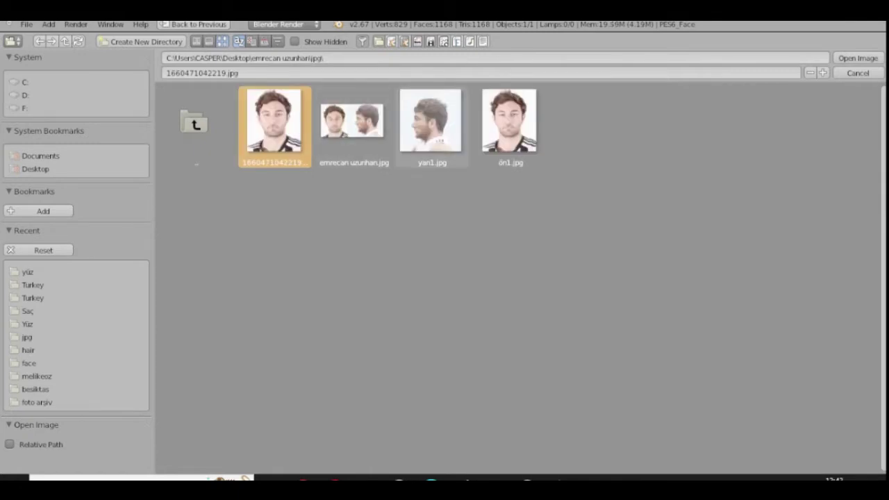
left_click(353, 127)
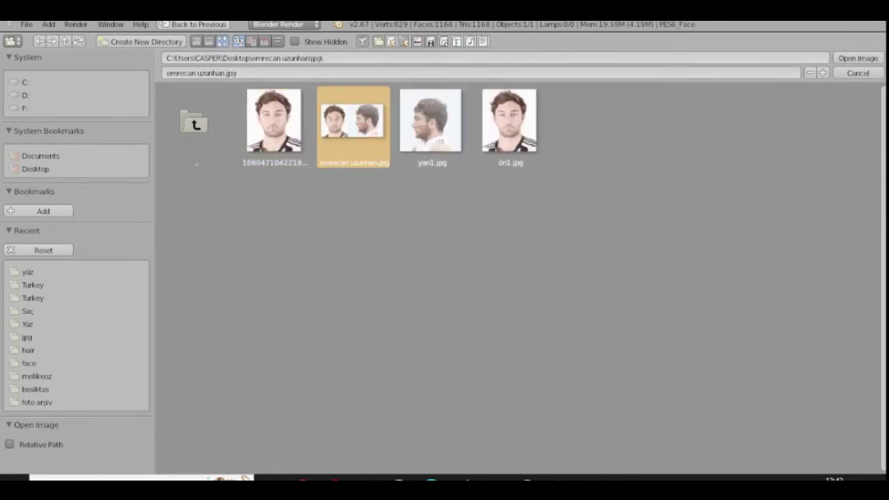
left_click(857, 57)
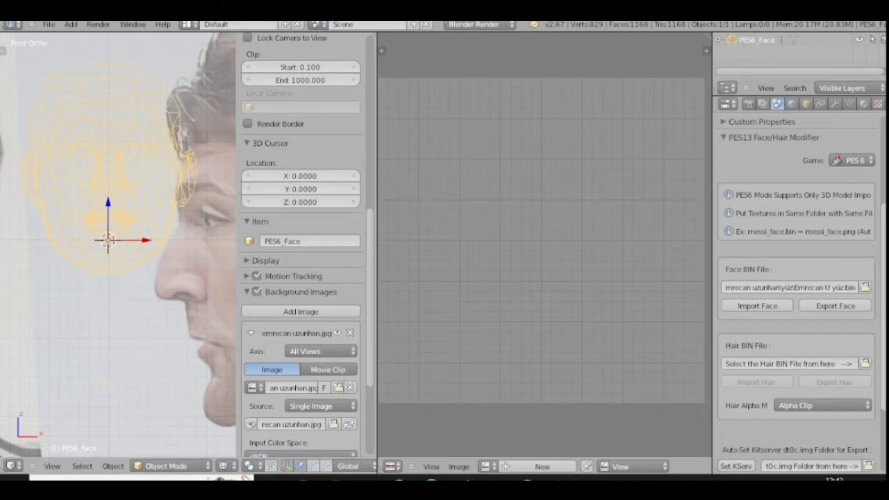
Step: Reduce the background image size to 2.100
scroll(301, 243, "down", 6)
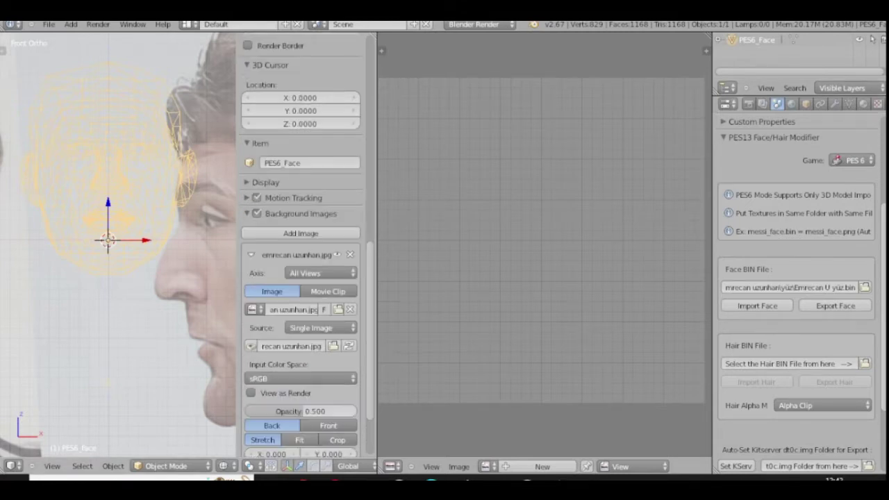
scroll(301, 243, "down", 1)
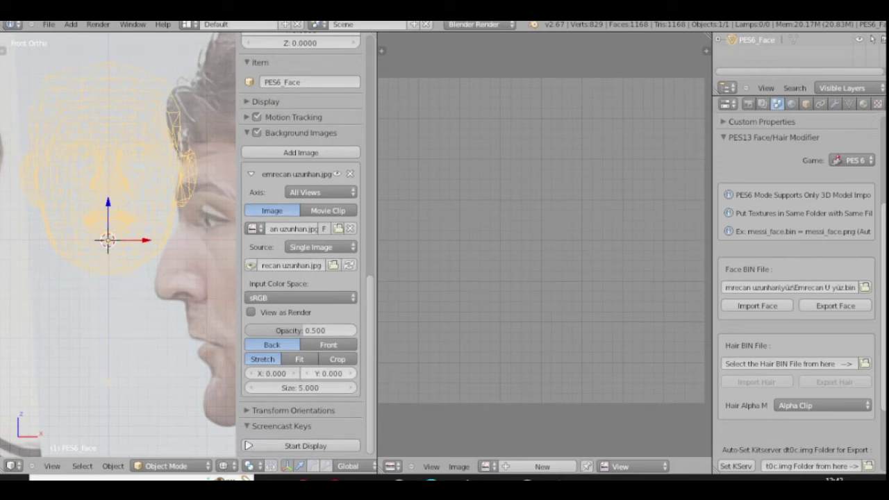
left_click(252, 388)
left_click(252, 389)
left_click(252, 388)
left_click(252, 388)
left_click(252, 388)
left_click(252, 388)
left_click(252, 388)
left_click(252, 388)
left_click(253, 388)
left_click(252, 388)
left_click(252, 388)
Step: Offset the background image to X 1.200 and Y 0.700 to bring the front portrait behind the face mesh
left_click(294, 374)
left_click(294, 373)
left_click(294, 374)
left_click(294, 374)
left_click(350, 373)
left_click(351, 374)
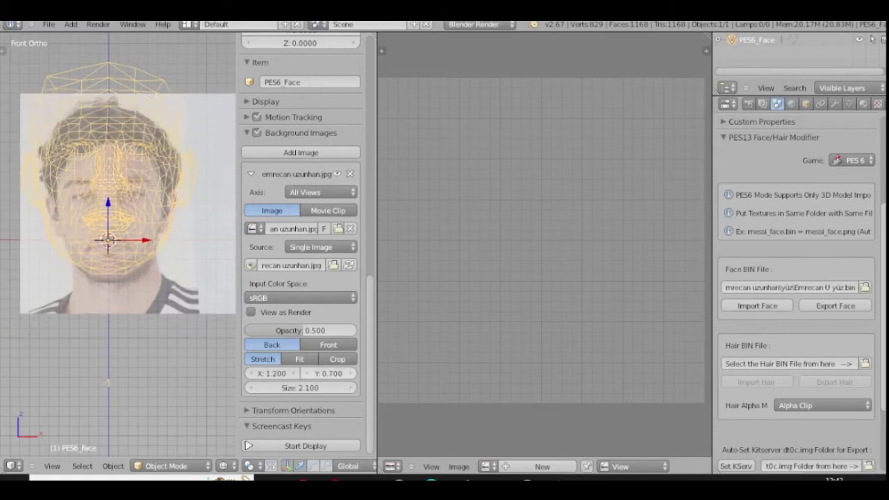
Step: Raise the background image to a Y offset of 1.500 and enlarge it to size 2.600
left_click(351, 373)
left_click(351, 374)
left_click(351, 373)
left_click(351, 388)
left_click(350, 388)
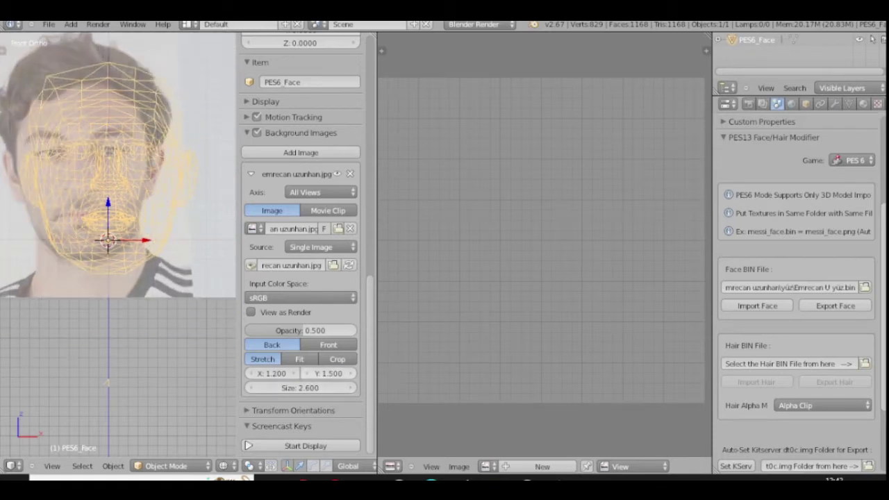
Step: Fine-tune the background image to X offset 1.600, Y offset 1.400 and size 2.800 so the portrait matches the face mesh
left_click(294, 374)
left_click(293, 374)
left_click(294, 374)
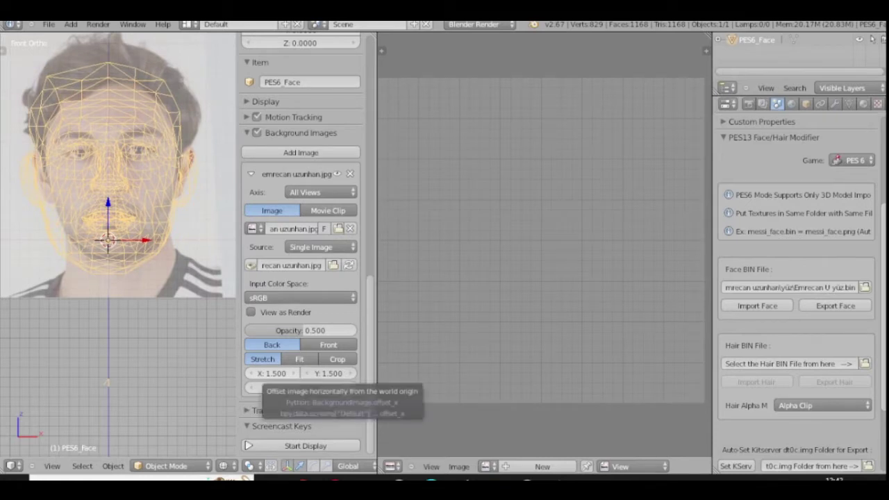
left_click(294, 374)
left_click(251, 373)
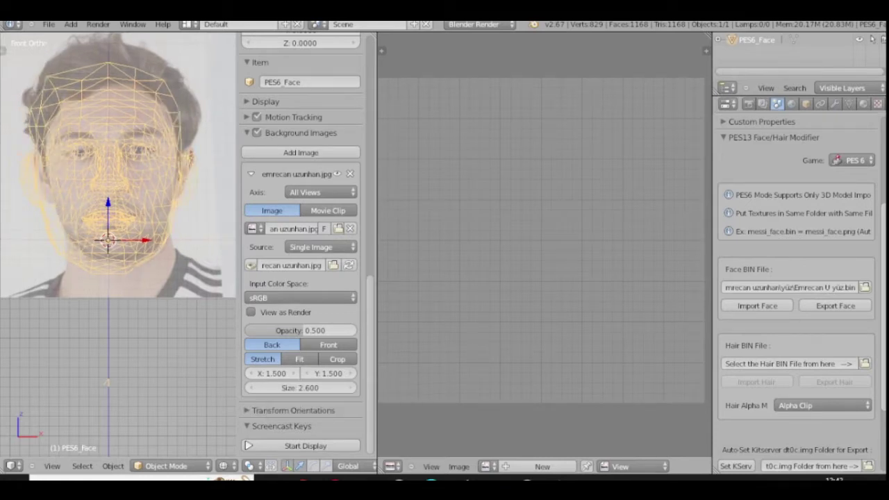
left_click(353, 388)
left_click_drag(305, 388, 283, 373)
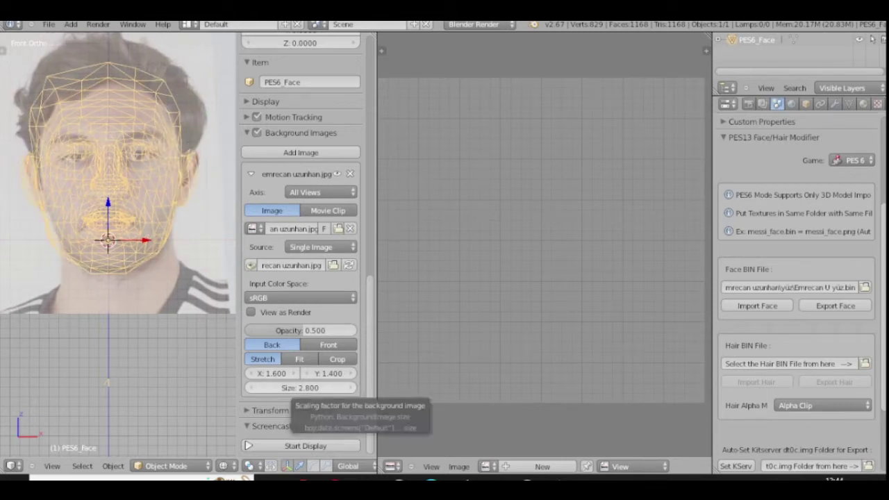
Step: Set the background image size to 2.900, widen the 3D view and check the face mesh from the right side and front
left_click(349, 389)
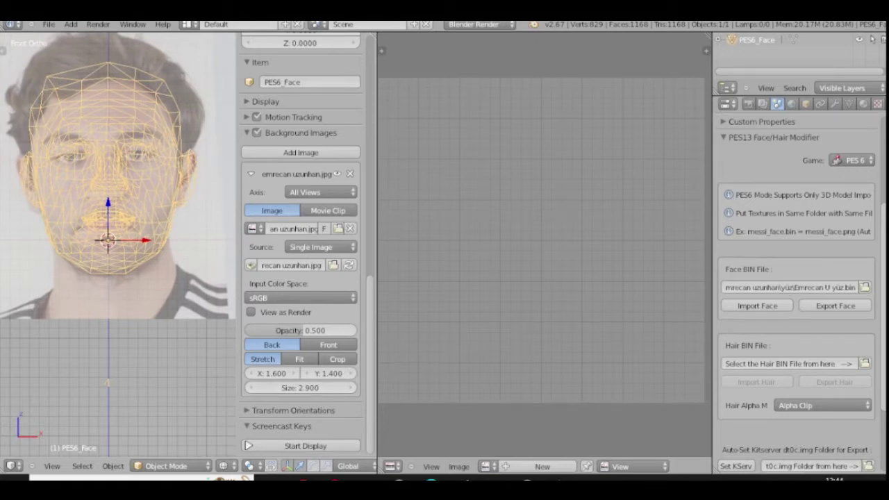
left_click_drag(377, 312, 503, 313)
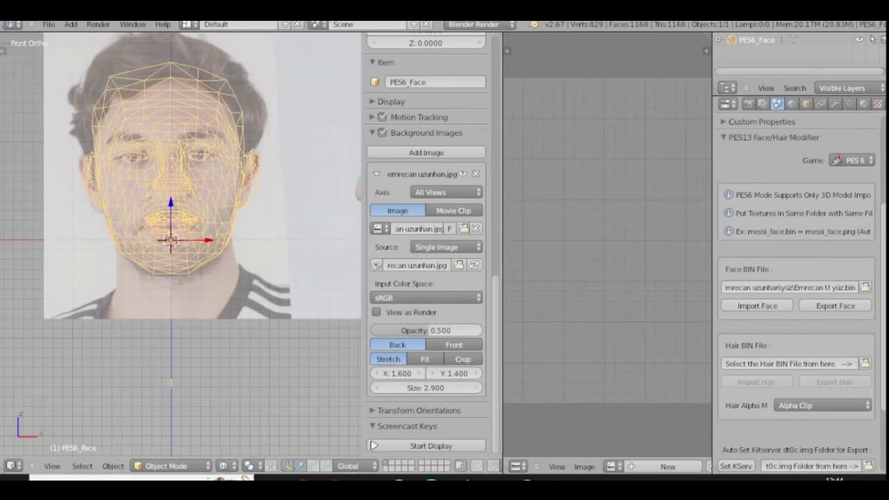
key("KP_3")
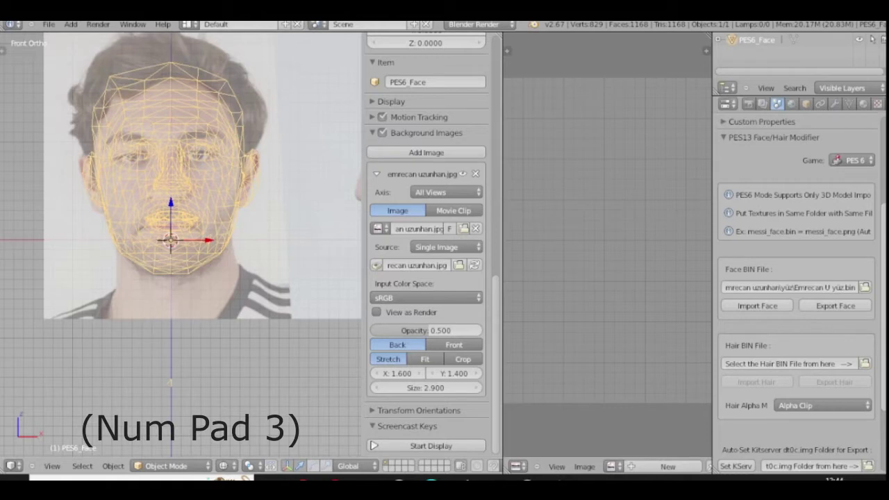
right_click(177, 261)
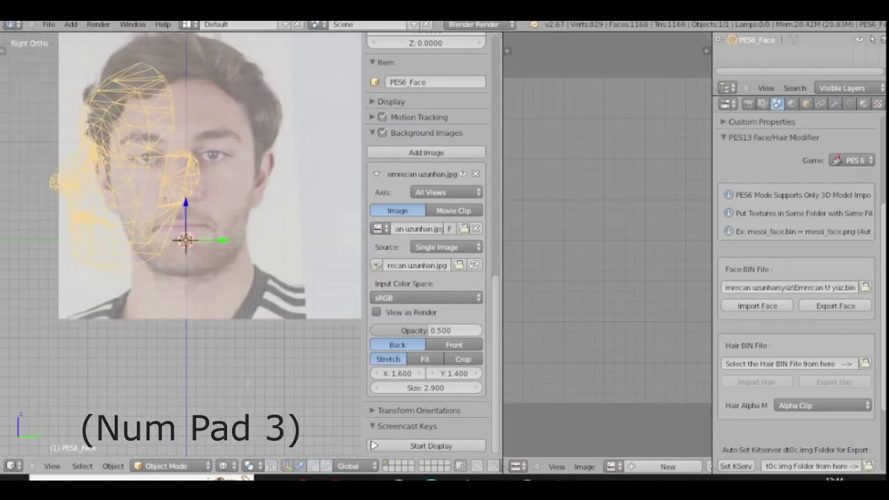
key("KP_1")
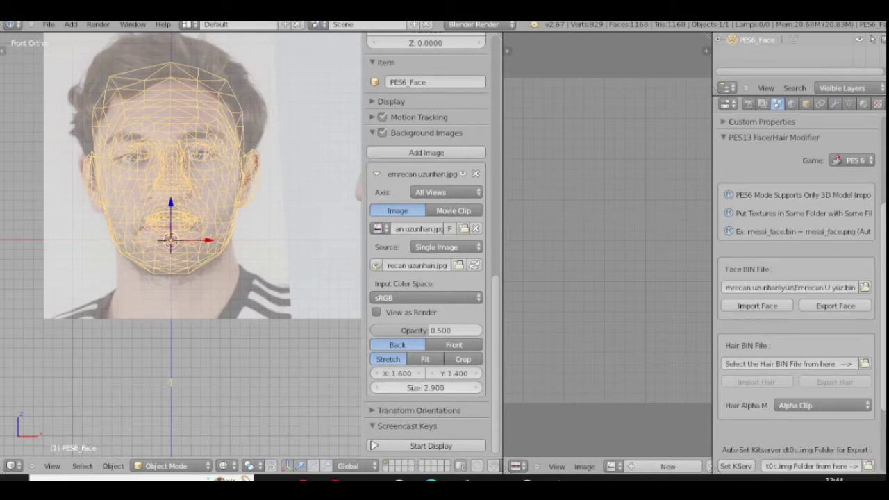
Step: Set the background image's X offset to 1.700 and its size to 2.950
left_click(476, 388)
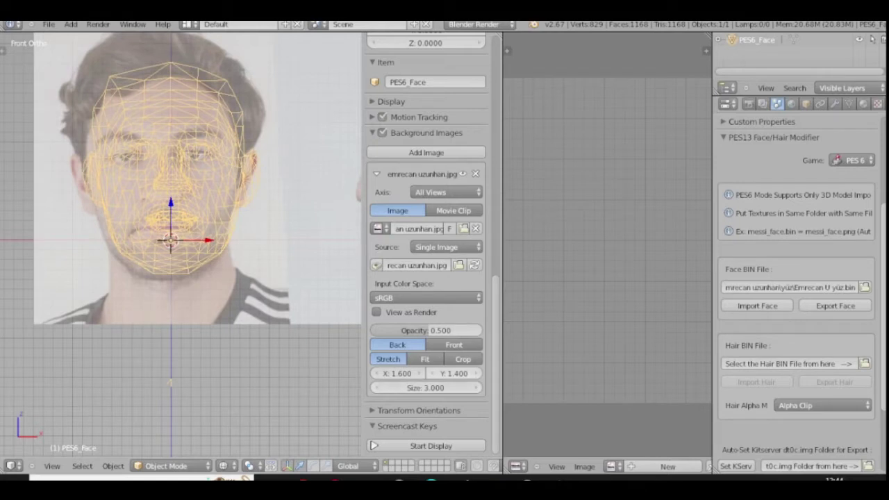
left_click(419, 374)
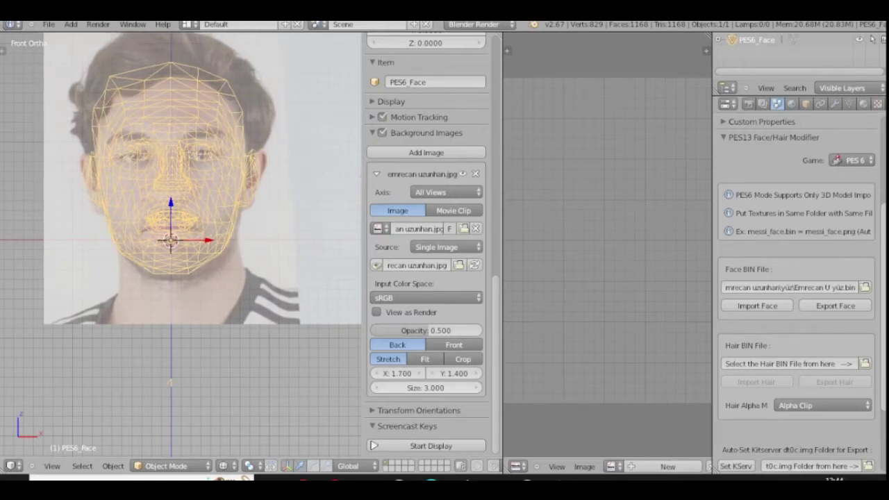
scroll(425, 387, "down", 1, "ctrl")
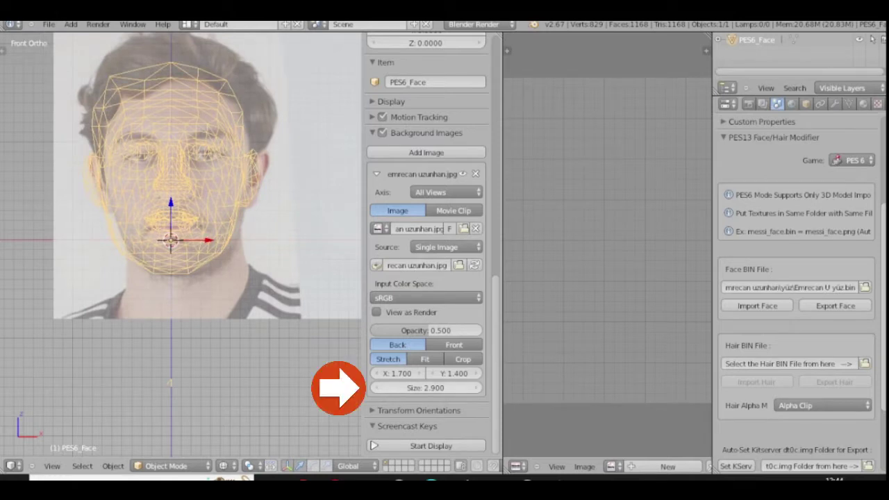
scroll(425, 387, "up", 1, "ctrl")
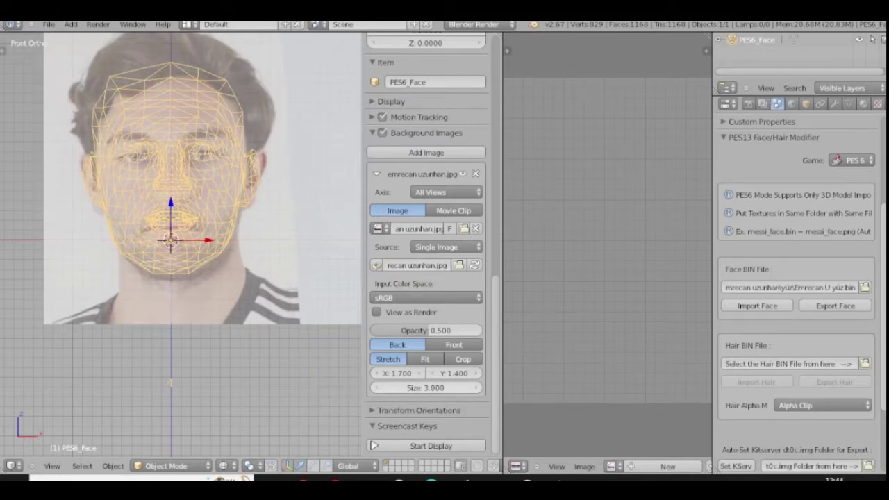
left_click(376, 388)
left_click(424, 387)
type("2.85")
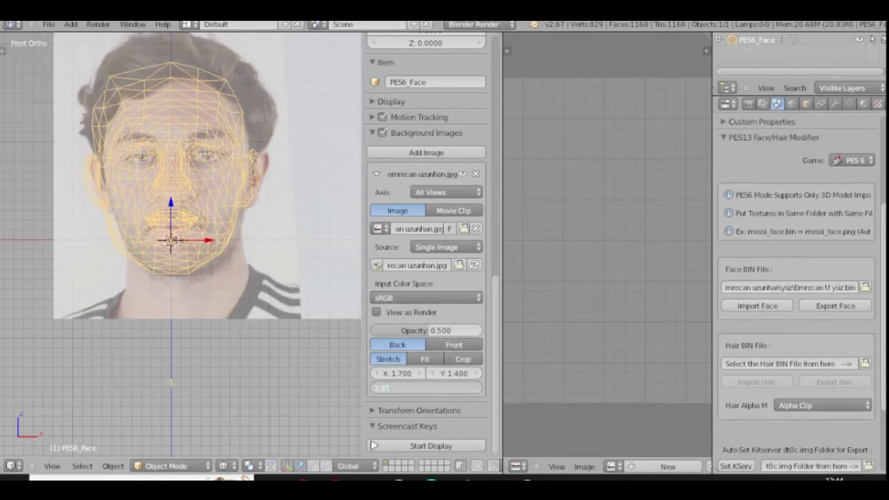
key("Return")
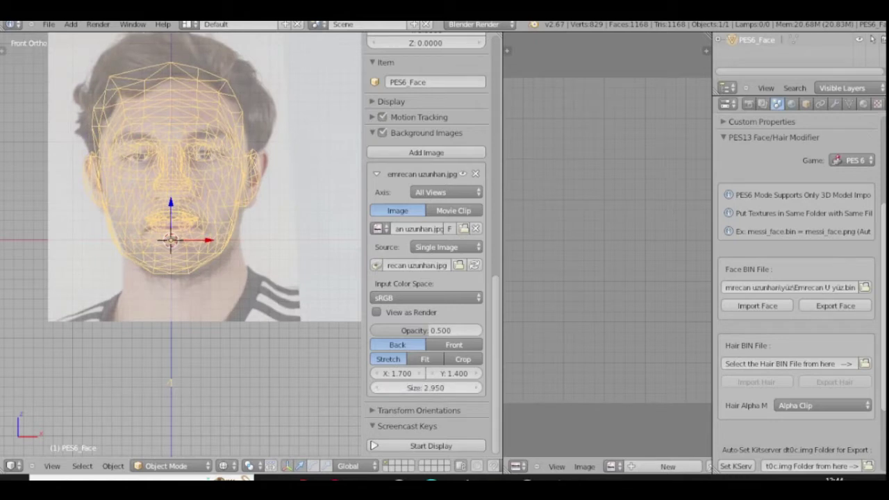
Step: Adjust the background image's X offset to 1.650, keeping the Y offset at 1.400
left_click(432, 373)
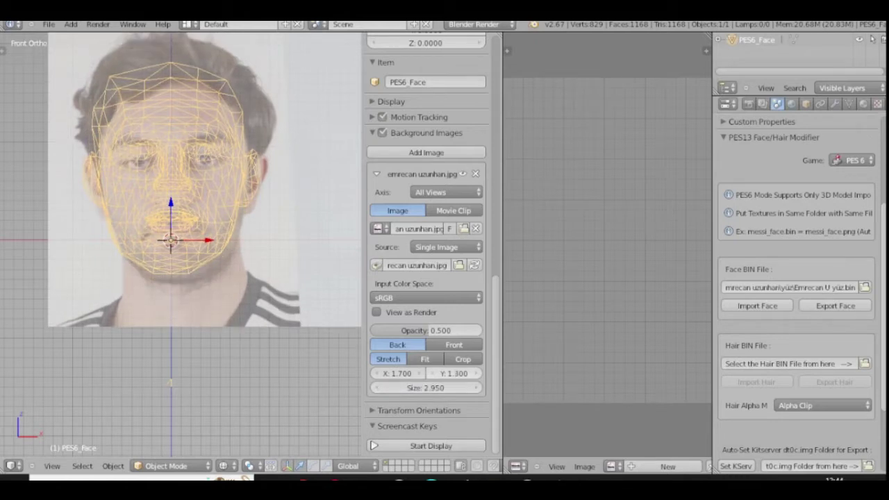
left_click(476, 373)
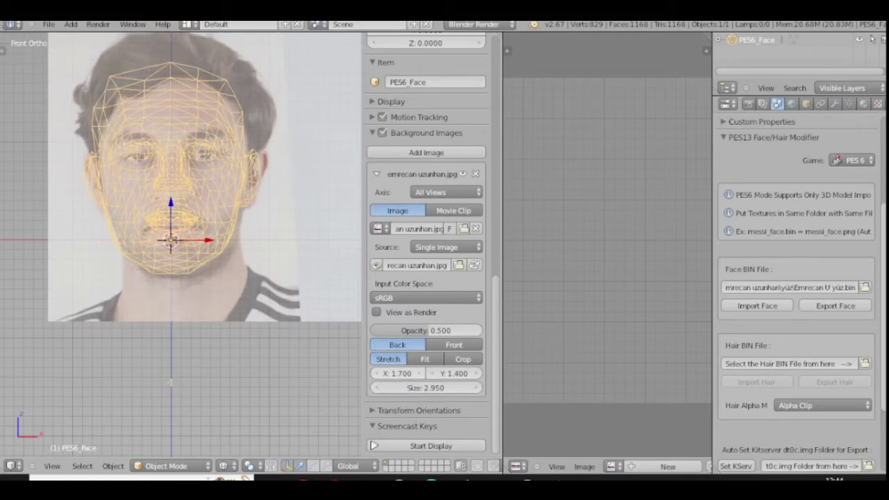
left_click_drag(403, 373, 394, 373)
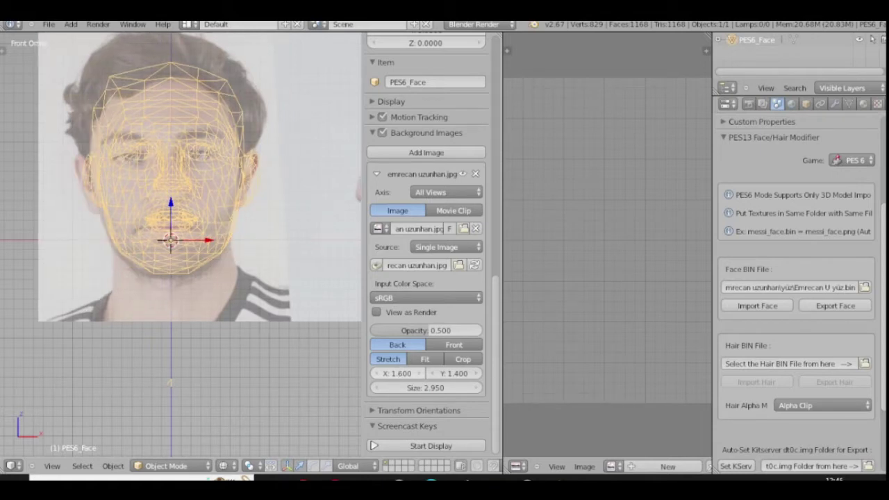
mouse_move(397, 373)
left_mouse_down()
mouse_move(406, 372)
mouse_move(394, 373)
left_mouse_up()
left_click(397, 374)
left_click(397, 373)
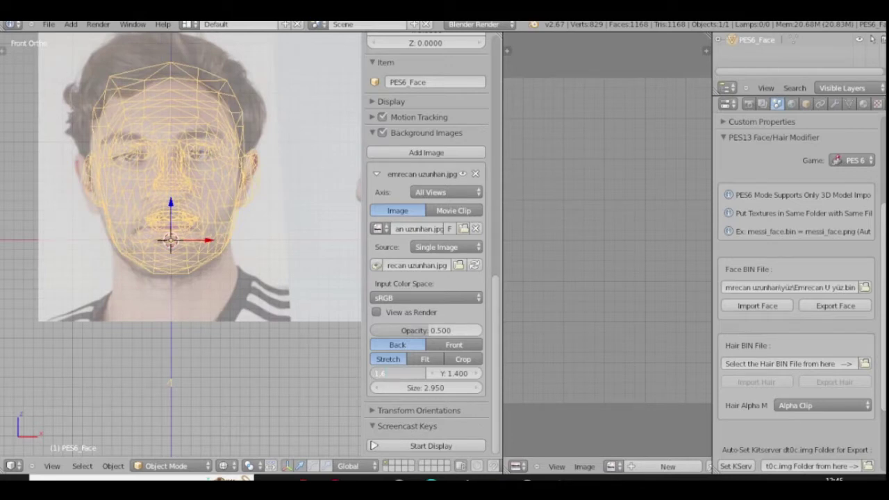
type("1.65")
key("Return")
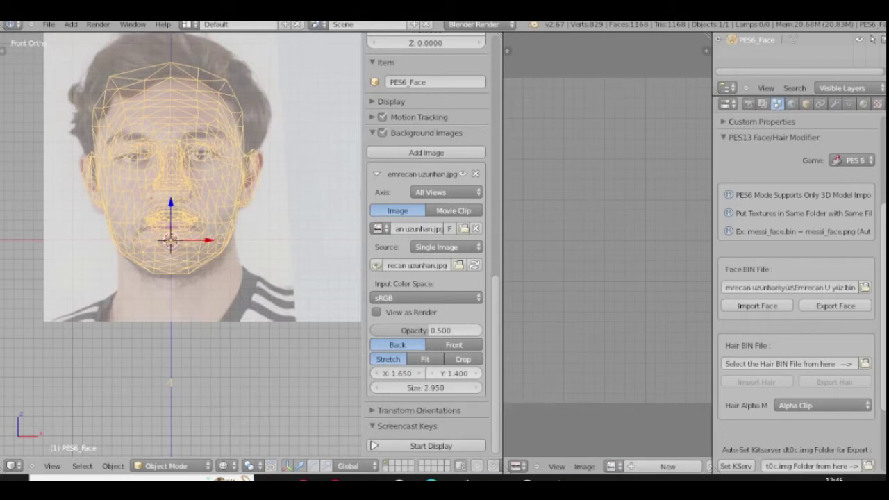
Step: Raise the background image to a Y offset of 1.500 and inspect the chin and mouth alignment up close
left_click(432, 374)
left_click(477, 373)
left_click(476, 373)
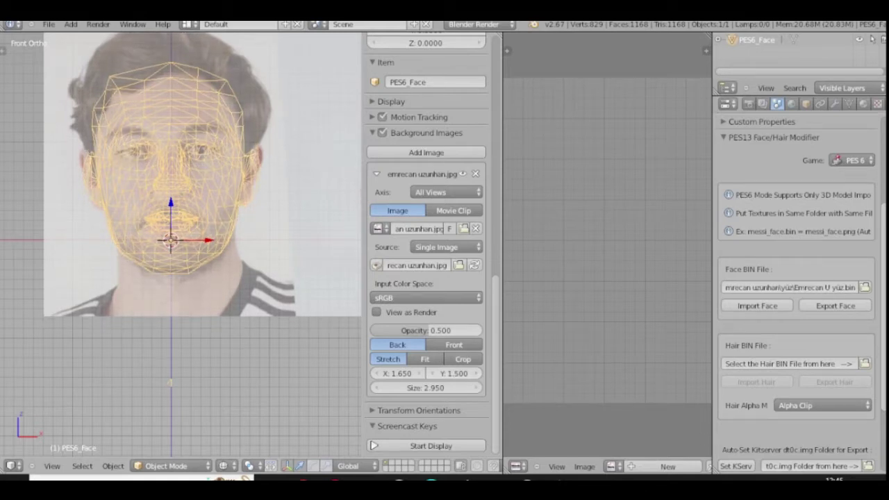
scroll(250, 231, "up", 4)
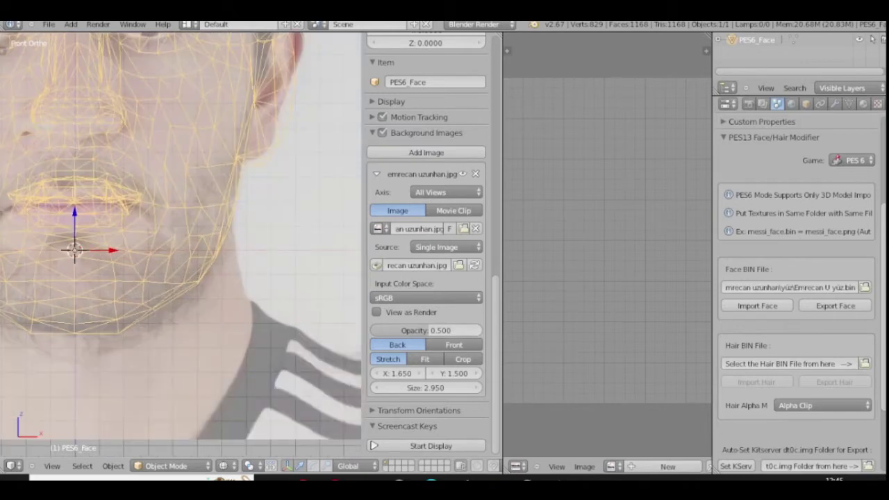
scroll(181, 243, "down", 4)
scroll(270, 268, "down", 2)
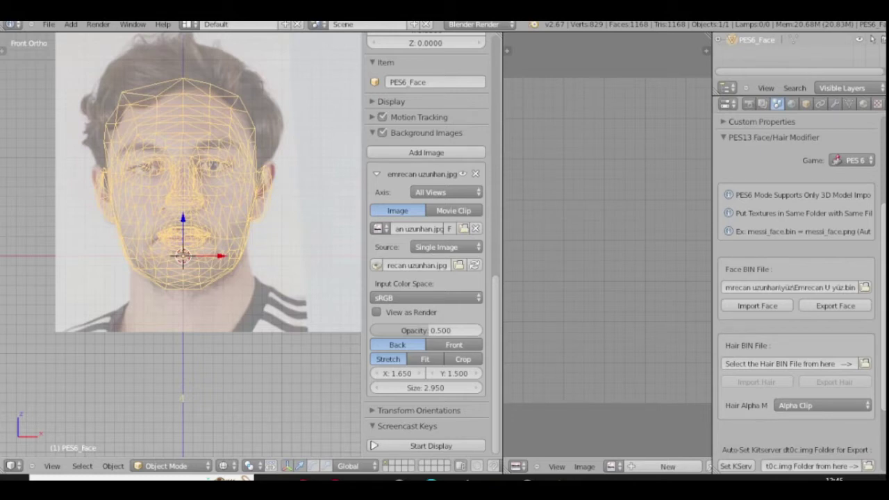
Step: Increase the background image's opacity to 0.653 so the portrait is easier to see behind the mesh
key("F12")
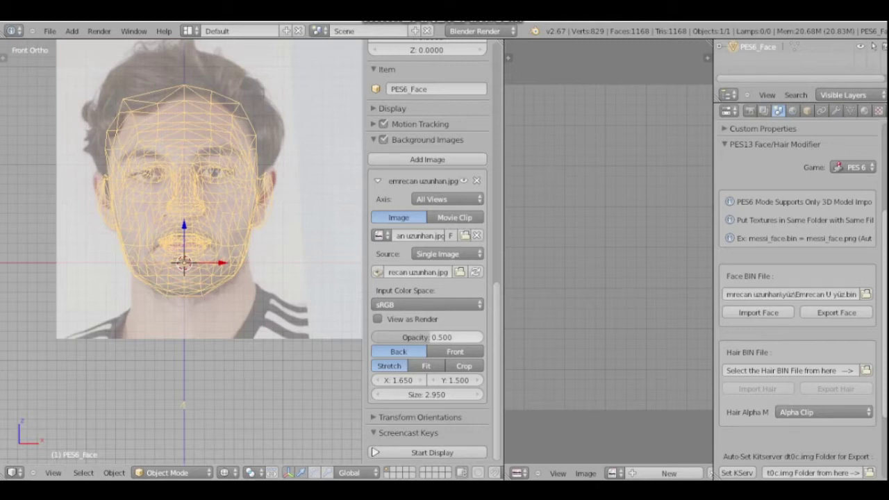
left_click_drag(444, 336, 466, 336)
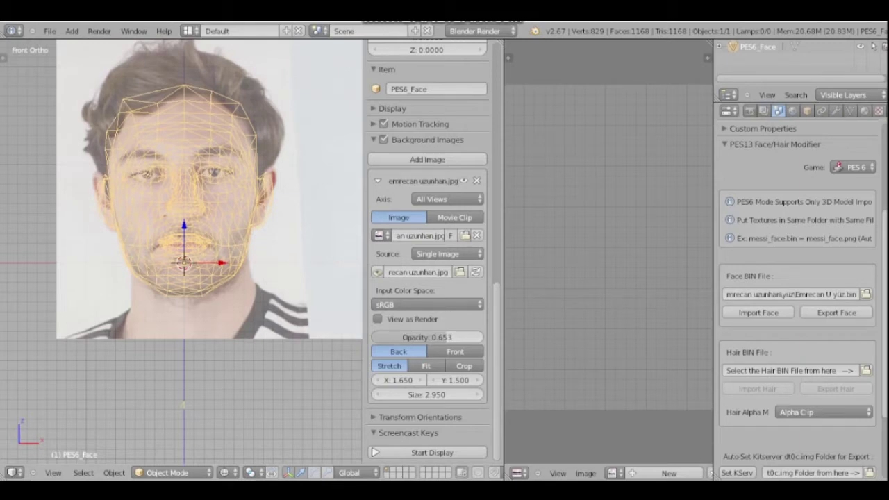
scroll(146, 153, "up", 3)
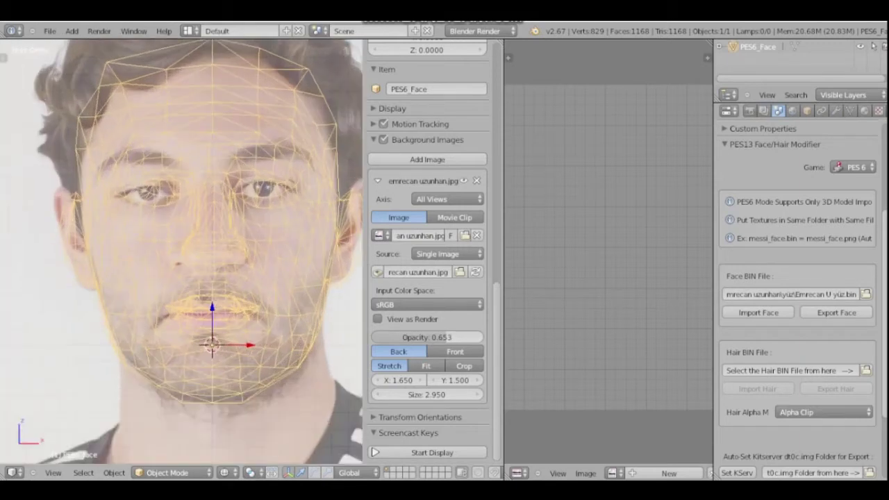
Step: Switch the face model to Edit Mode and deselect all of its vertices
key("Tab")
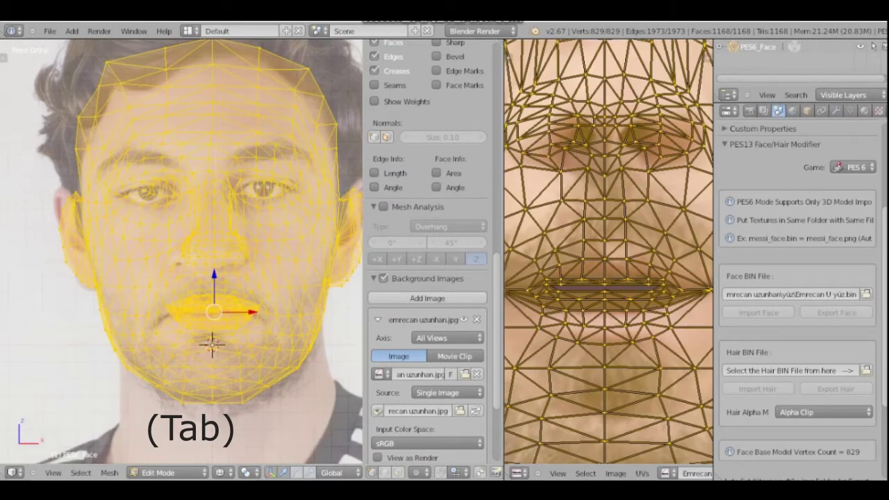
key("a")
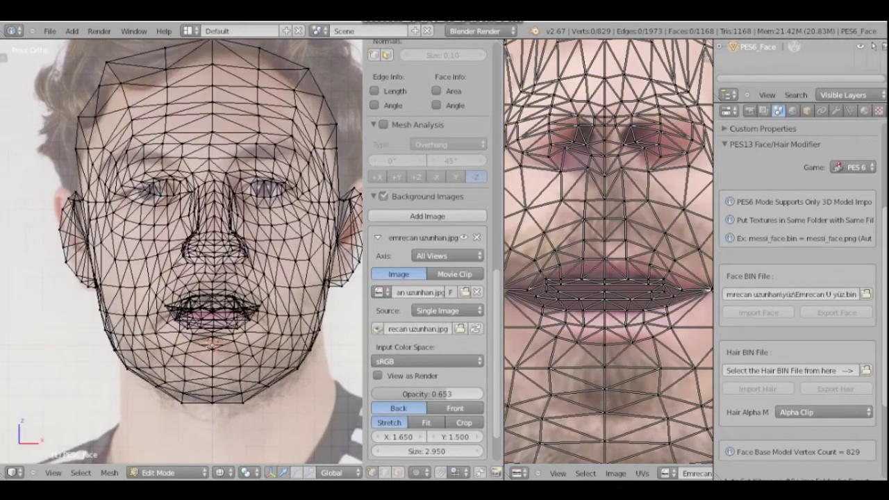
key("a")
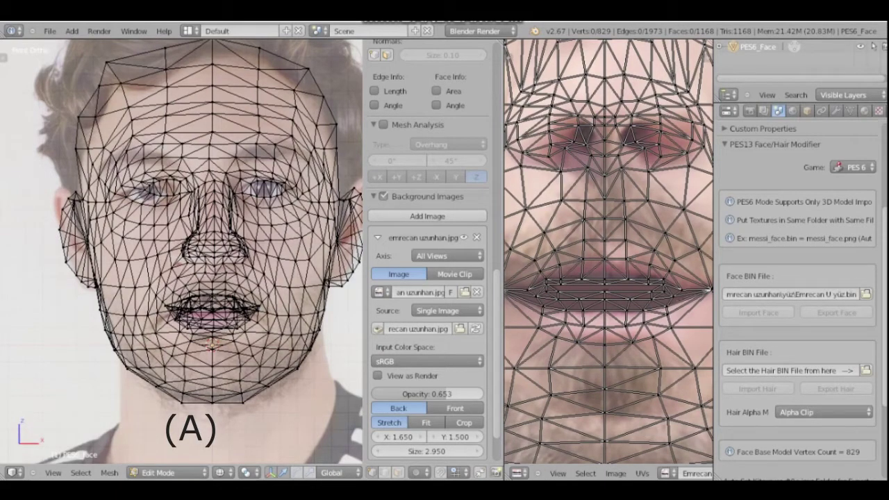
Step: Box-select the vertices around the player's right eye, including the row below it, and move them outward and slightly down onto the photo's eye
scroll(182, 251, "up", 2)
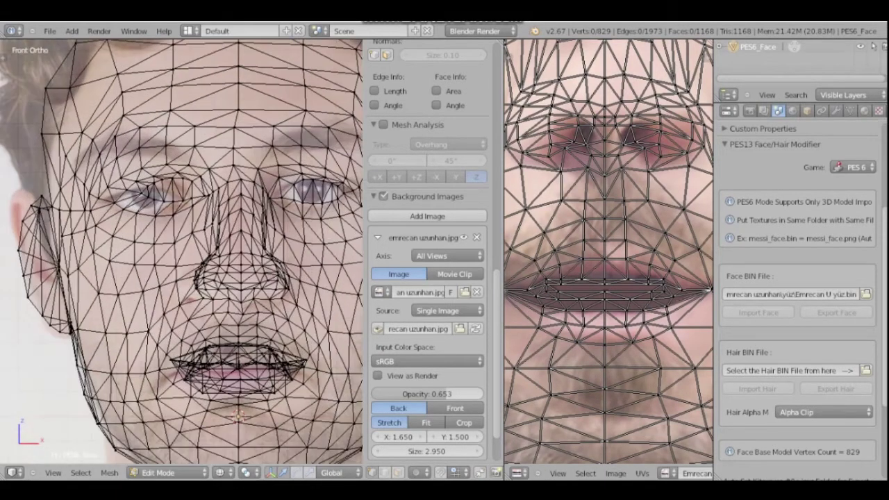
scroll(146, 167, "up", 2)
scroll(182, 251, "down", 4)
key("b")
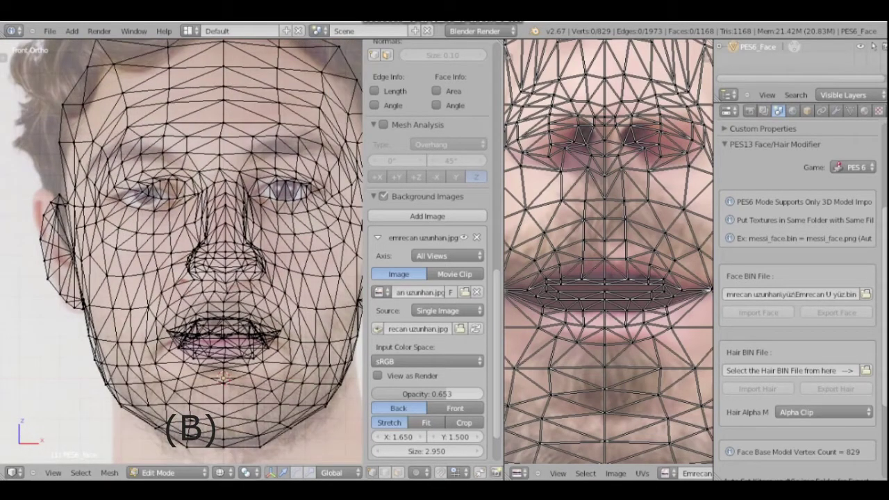
scroll(156, 202, "up", 1)
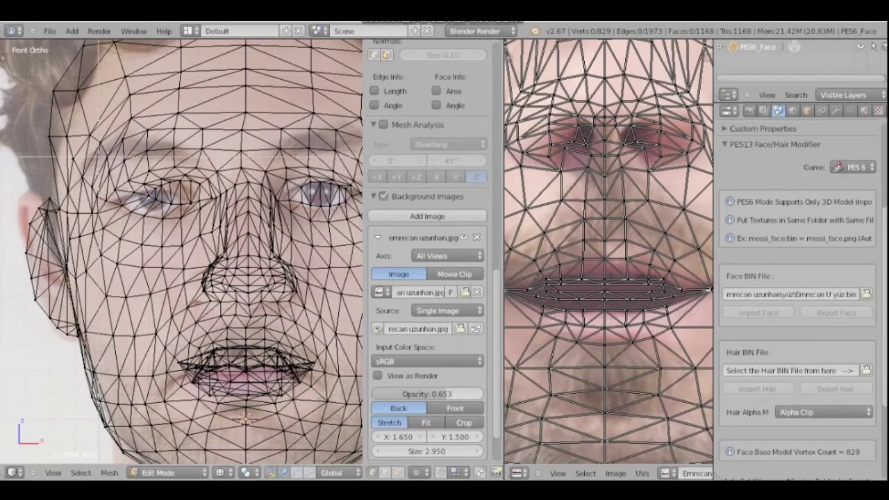
left_click_drag(90, 140, 223, 238)
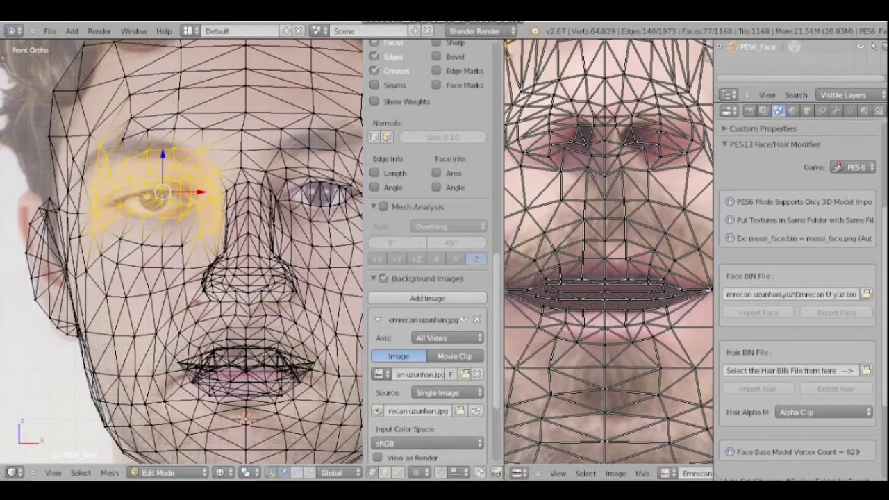
key("b")
left_click_drag(114, 236, 189, 264)
scroll(139, 198, "up", 1)
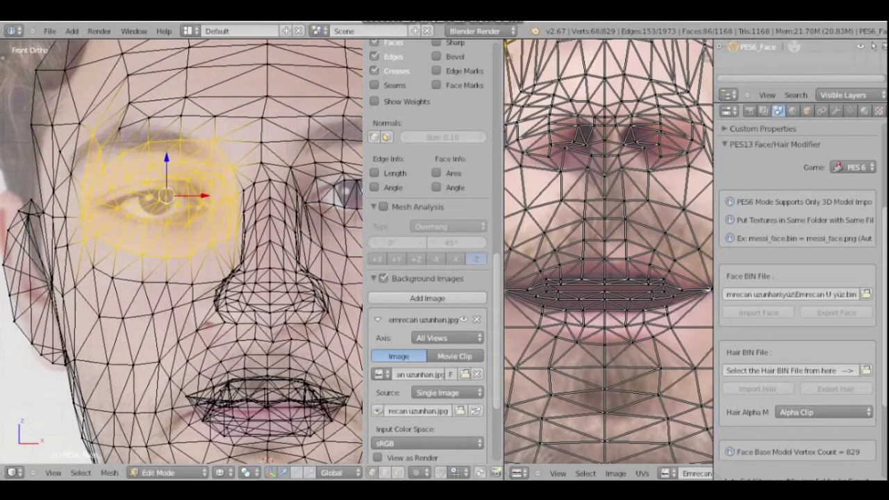
key("g")
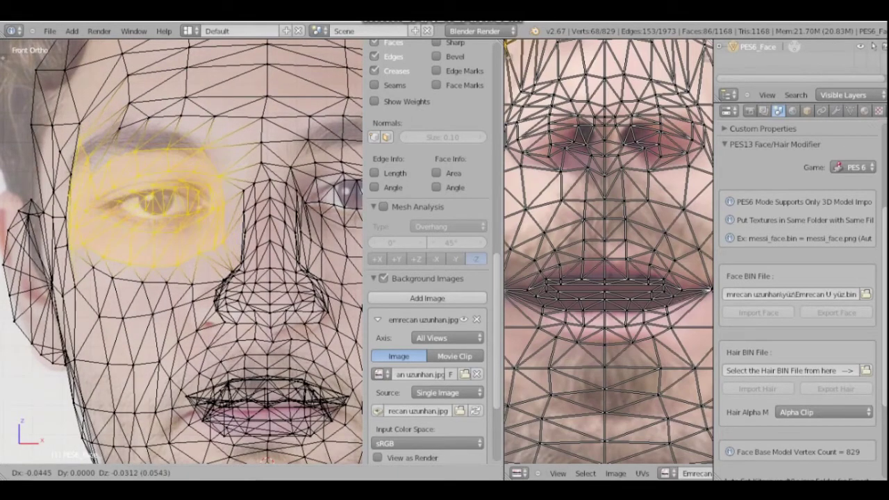
left_click(157, 207)
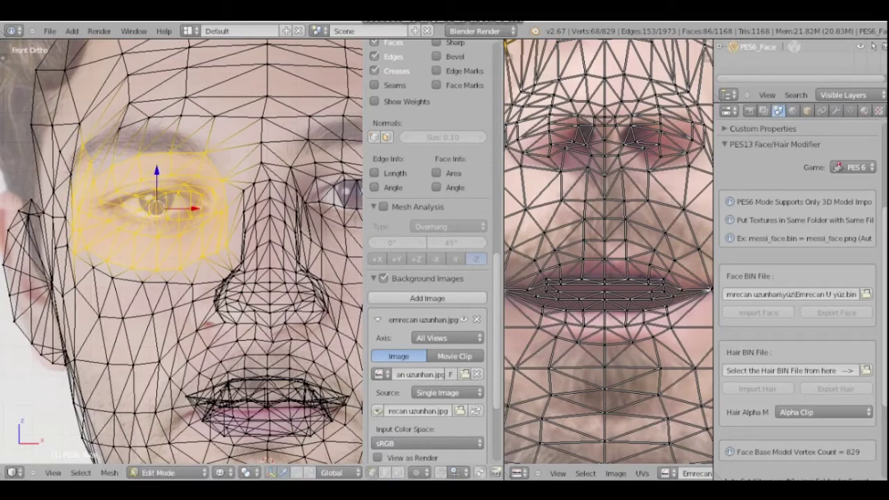
Step: Box-select the vertices around the player's right eye opening and move them about 0.03 outward and 0.016 down onto the photo's eye
key("a")
scroll(428, 312, "down", 3)
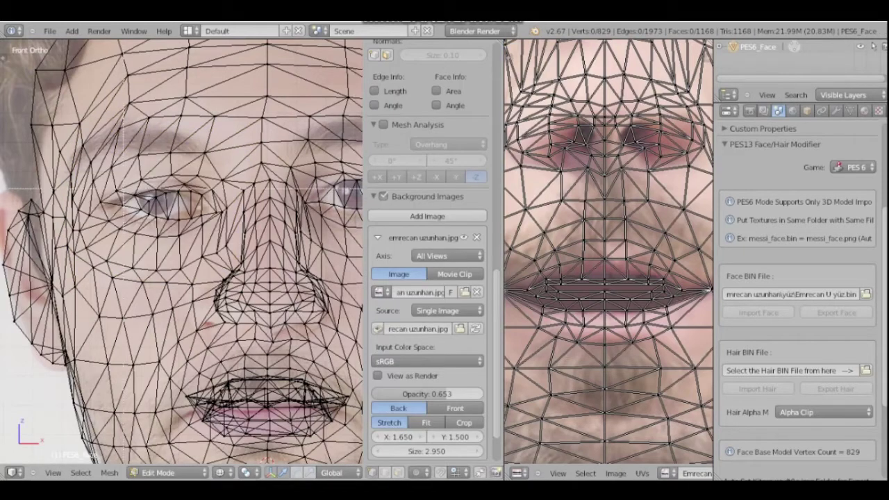
left_click_drag(113, 234, 229, 251)
scroll(427, 313, "up", 3)
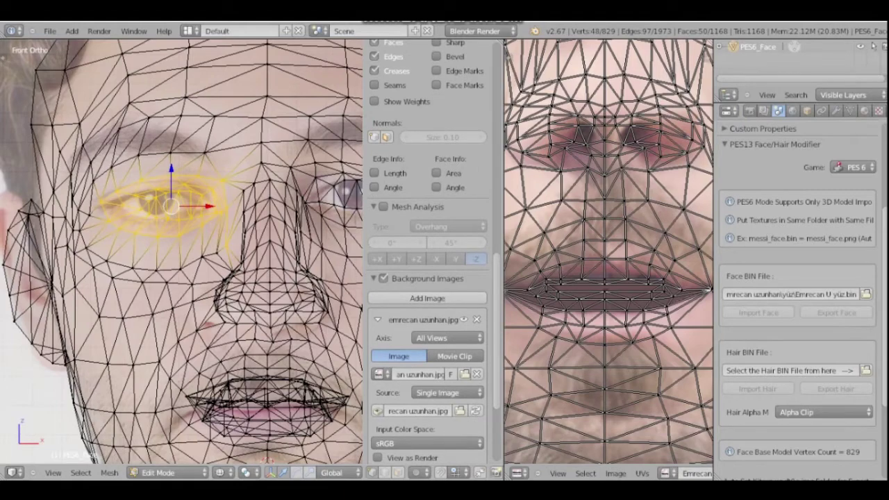
key("g")
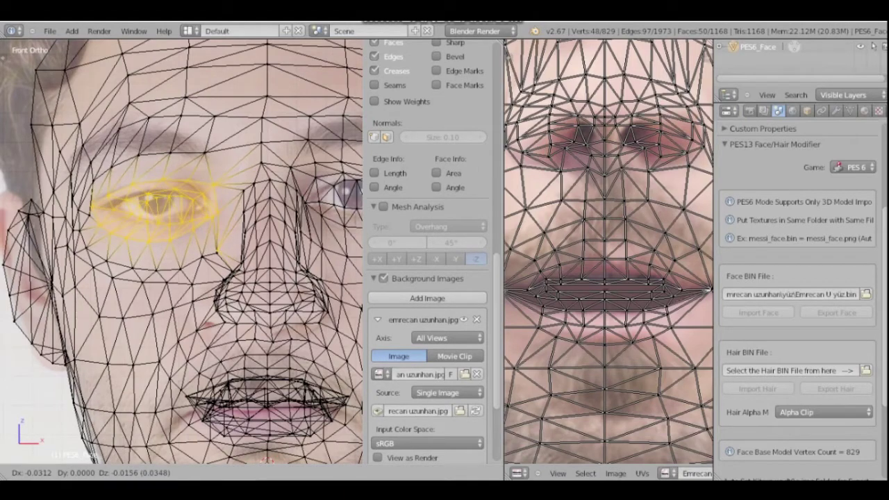
left_click(226, 250)
key("a")
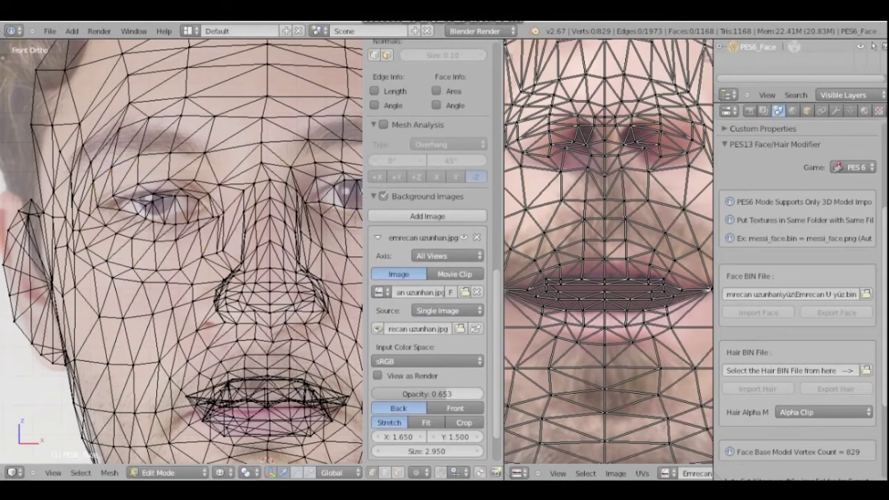
Step: Circle-select the vertices beside the right eye's outer corner and shift them about 0.017 outward toward the temple
scroll(80, 211, "up", 3)
key("c")
mouse_move(67, 150)
left_mouse_down()
mouse_move(76, 277)
mouse_move(115, 229)
left_mouse_up()
key("Escape")
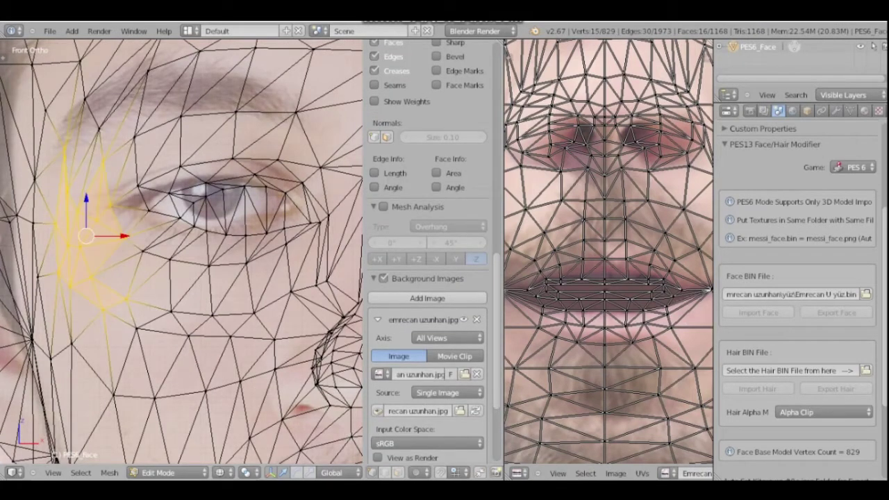
key("g")
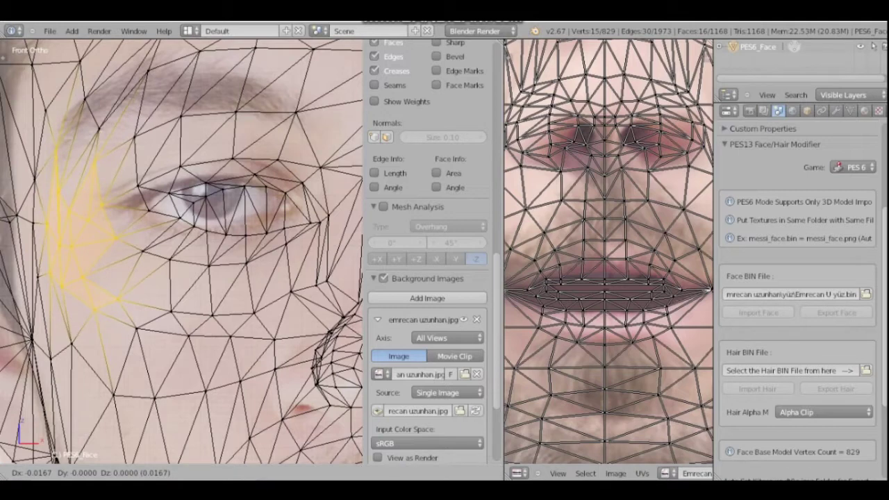
key("Return")
key("a")
scroll(427, 278, "down", 3)
key("c")
left_click_drag(161, 189, 217, 214)
key("Escape")
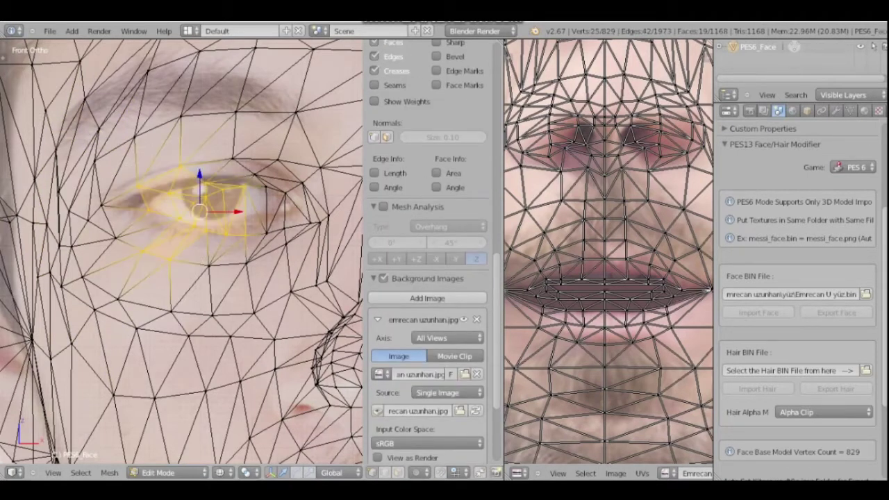
right_click_drag(195, 202, 188, 204)
key("z")
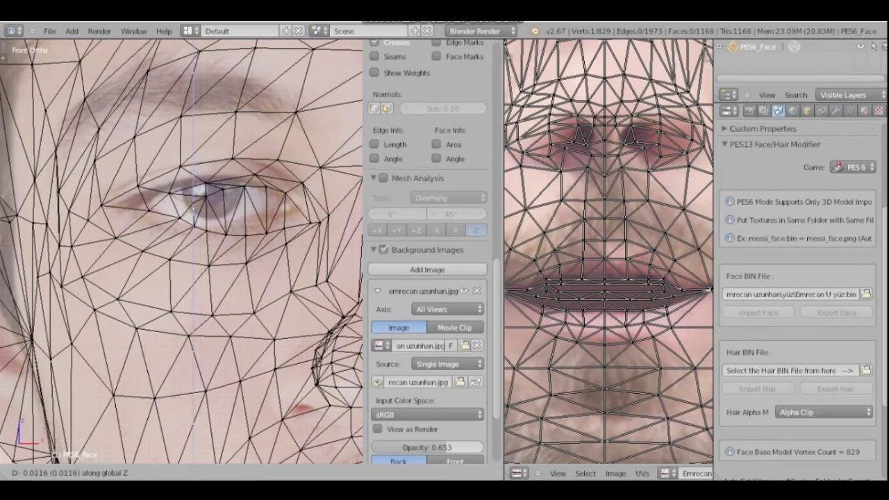
key("z")
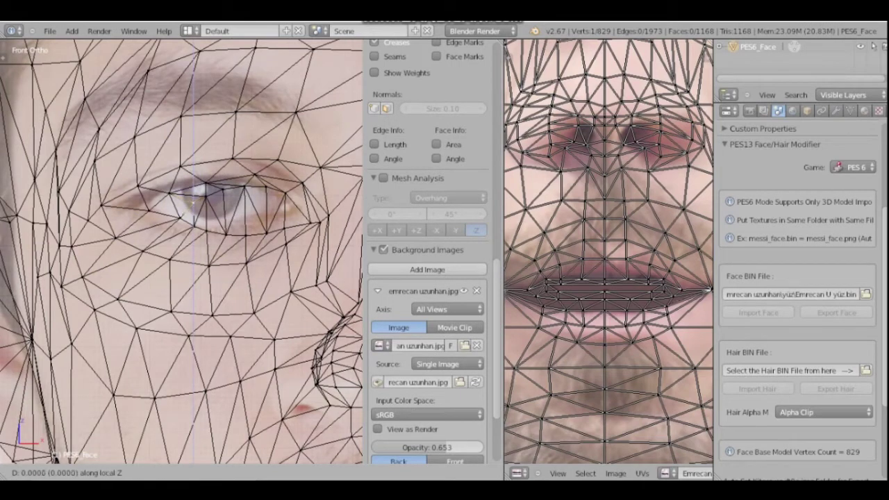
key("Escape")
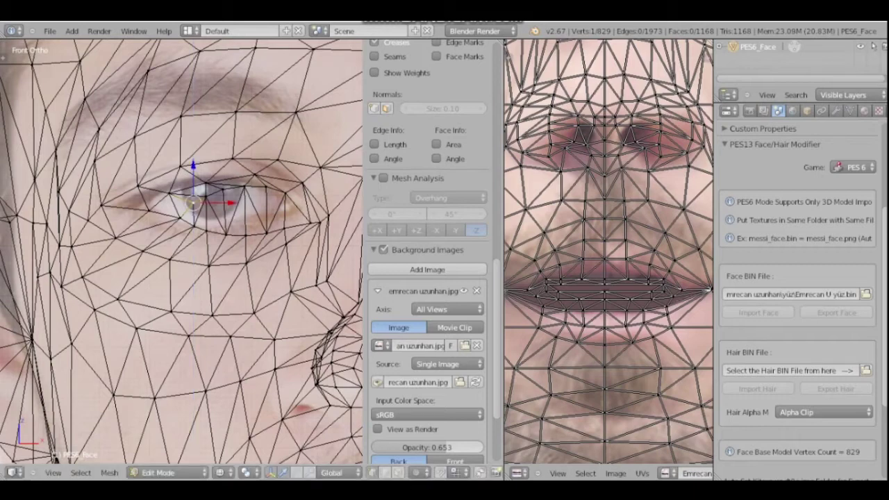
key("a")
Step: Box-select the outer half of the right eye with its lower lid and nudge it slightly outward onto the photo's eye
scroll(427, 278, "down", 3)
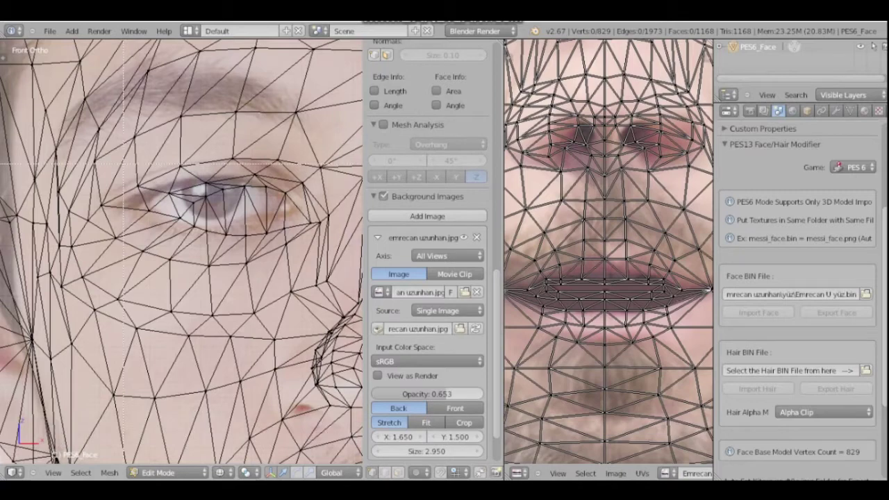
left_click_drag(100, 171, 239, 266)
scroll(427, 278, "up", 3)
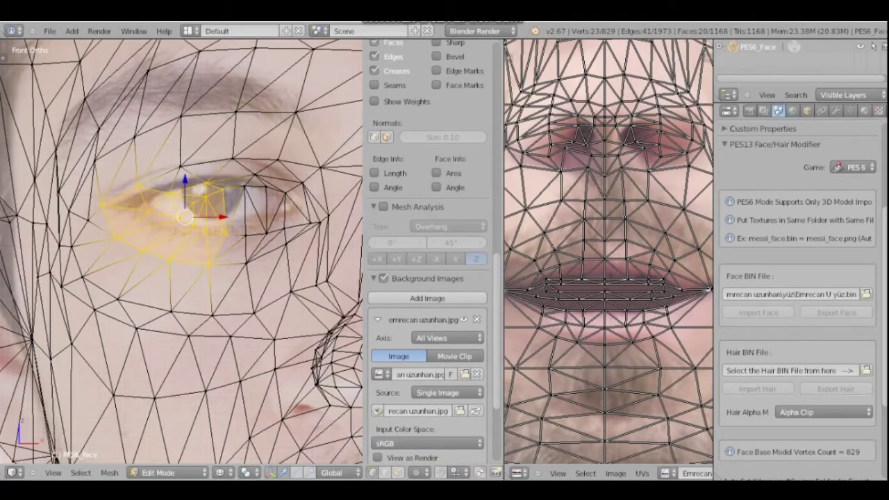
scroll(185, 217, "up", 3)
key("g")
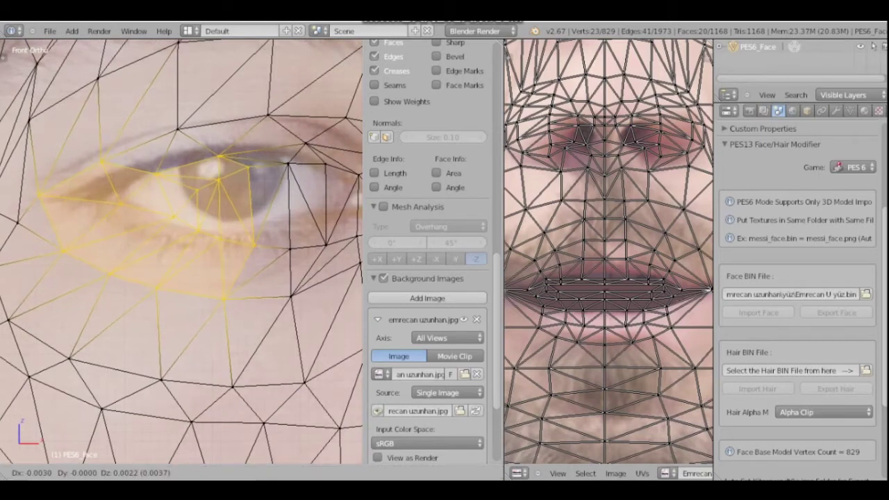
key("Return")
key("a")
Step: Box-select the outer eyelid vertices of the right eye and move them about 0.04 outward toward the photo's eye corner
scroll(427, 277, "down", 3)
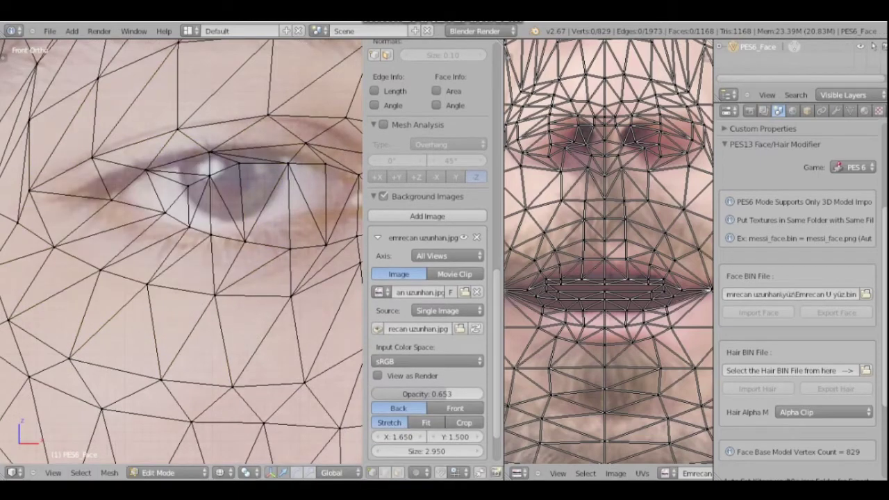
key("b")
left_click_drag(84, 139, 213, 255)
scroll(427, 278, "up", 1)
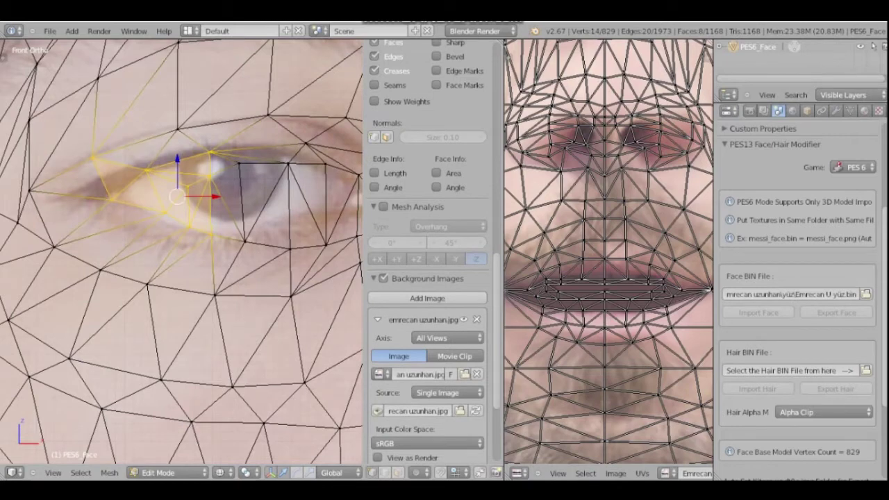
key("g")
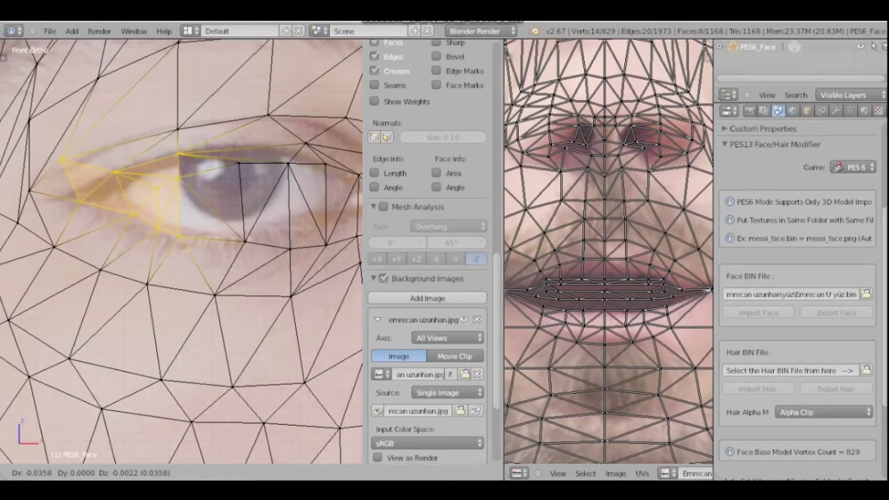
key("Return")
Step: Move the selected upper-lid vertices of the right eye onto the lid line in the photo
scroll(427, 278, "down", 4)
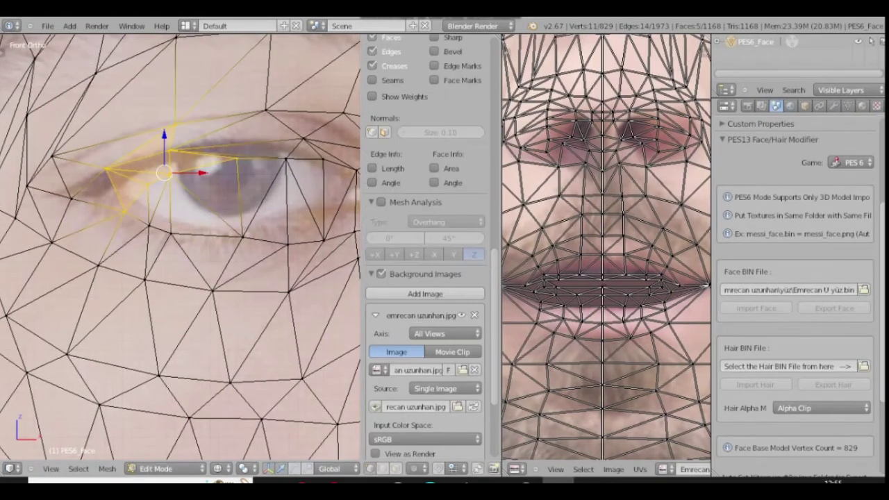
key("g")
key("Return")
key("a")
Step: Box-select the small vertex group at the right eye's outer corner and move it to follow the photo's eyelid edge
key("b")
left_click_drag(109, 186, 137, 218)
key("g")
key("Return")
key("a")
key("b")
left_click_drag(110, 189, 138, 220)
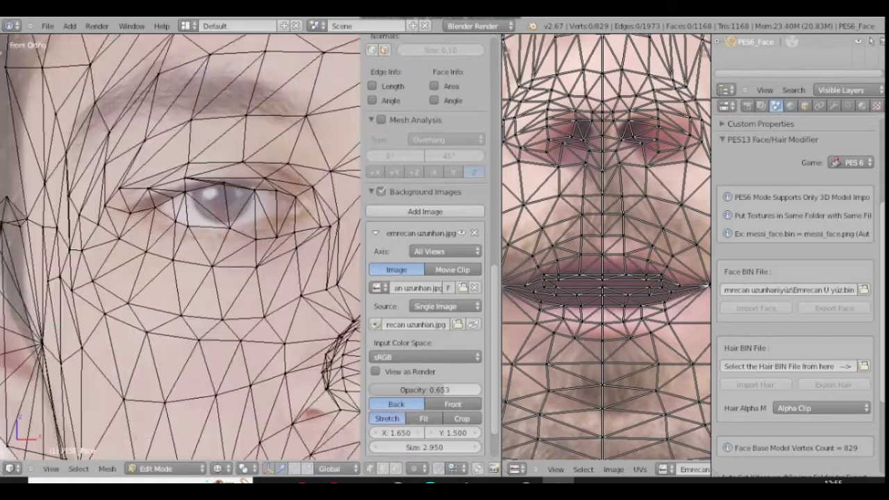
scroll(180, 243, "up", 2)
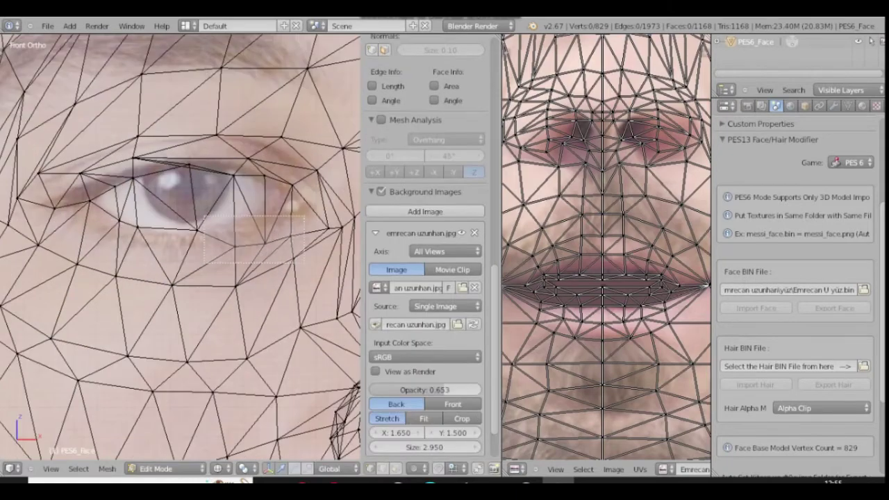
scroll(181, 243, "up", 2)
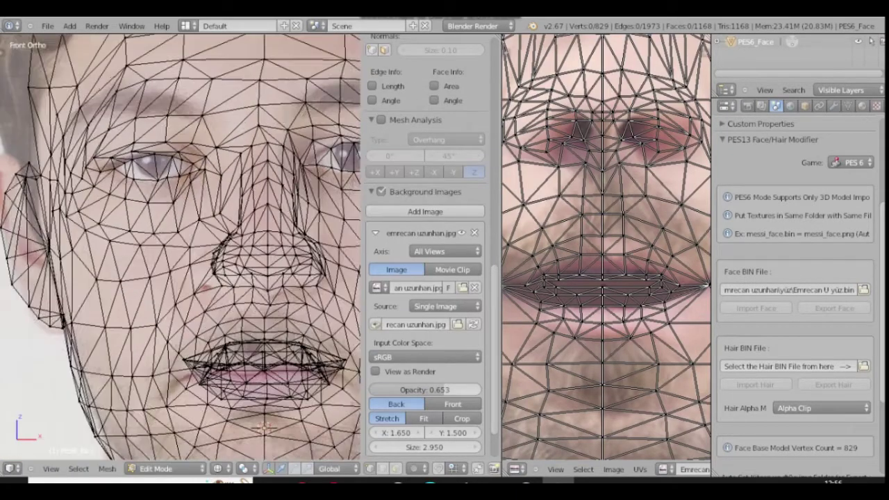
Step: Move the vertices along the right side of the nose bridge outward to fit the photo's nose
scroll(181, 243, "up", 2)
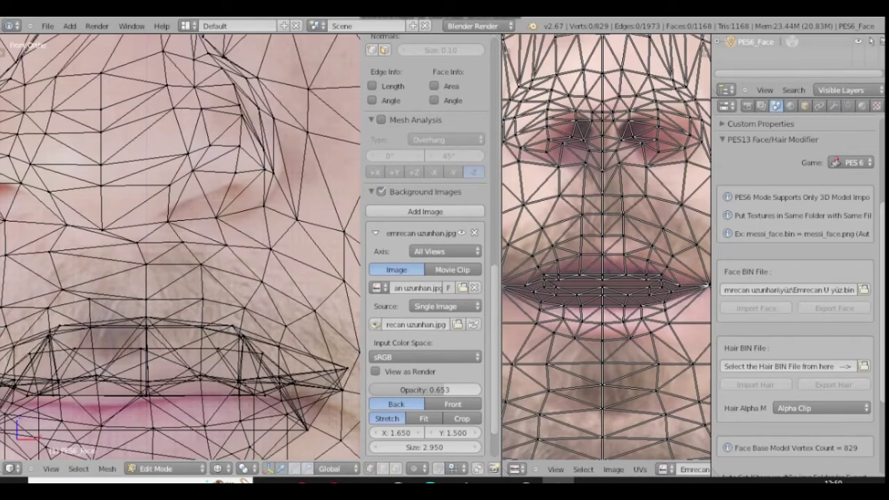
scroll(180, 247, "down", 2)
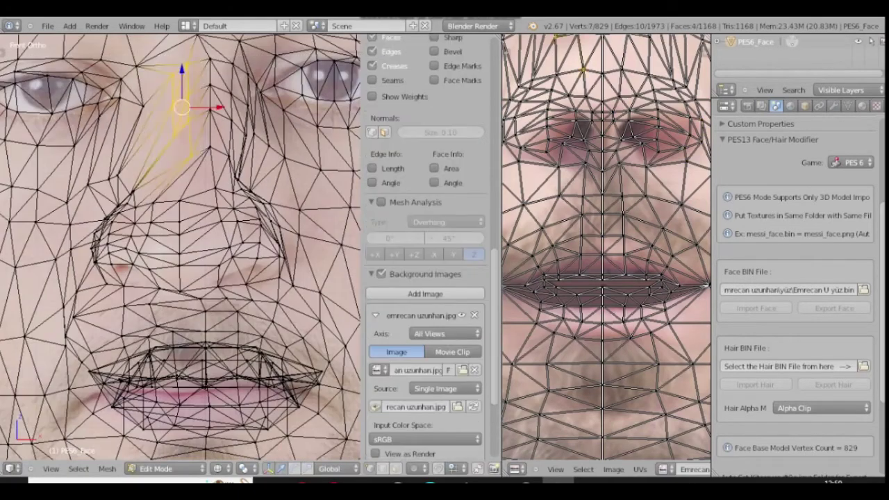
scroll(181, 248, "up", 4)
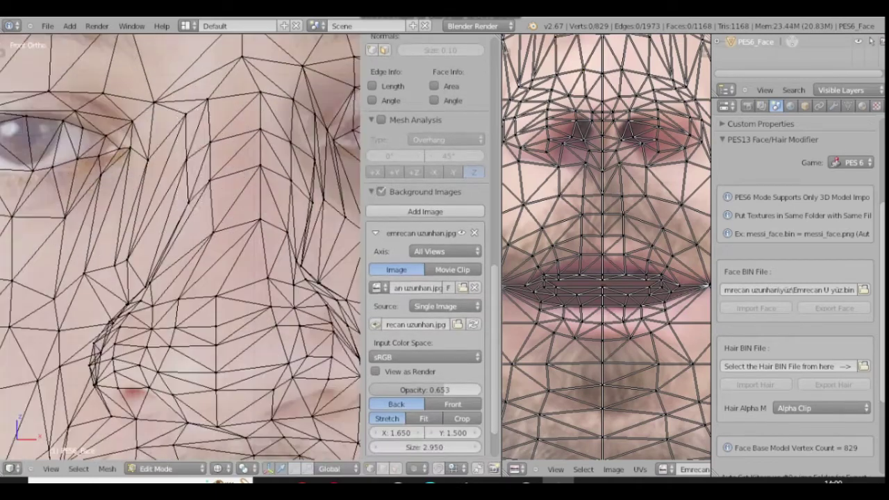
key("g")
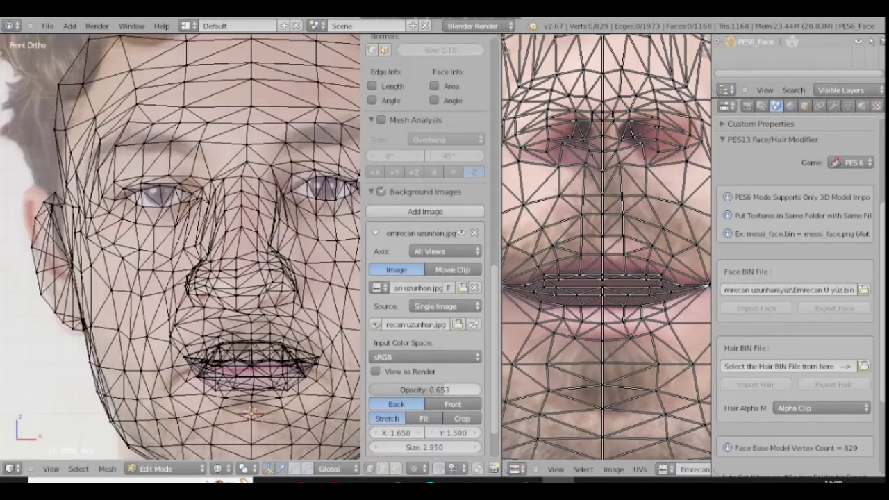
scroll(176, 213, "down", 5)
Step: Move the vertices along the left side of the nose bridge to follow the nose edge in the photo
scroll(245, 196, "up", 10)
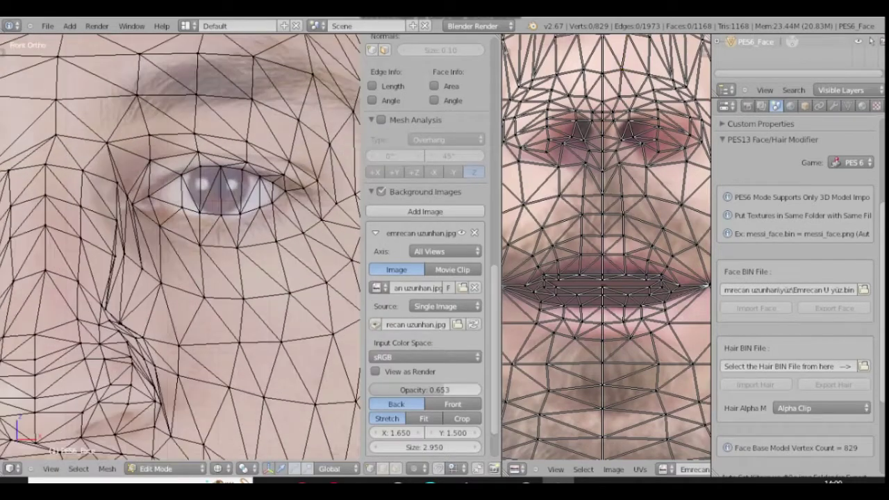
middle_click_drag(102, 221, 187, 218, "shift")
key("g")
left_click(186, 224)
key("a")
left_click_drag(181, 211, 199, 273)
key("g")
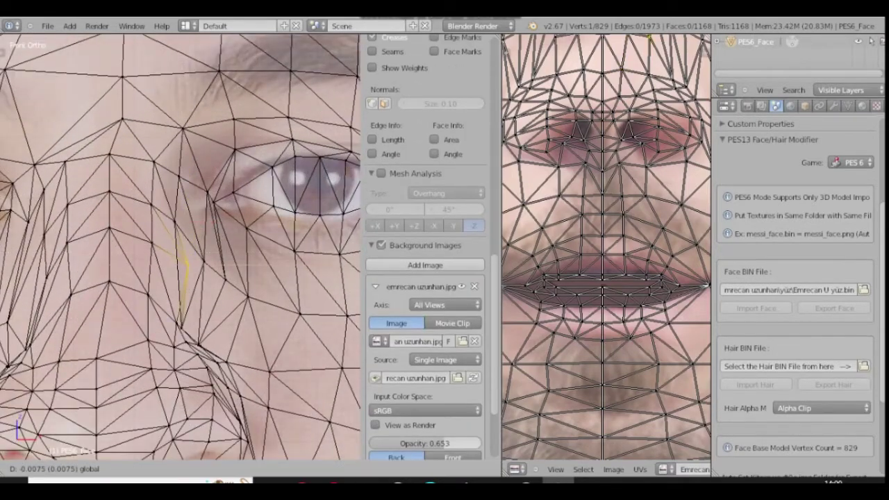
Step: Check the nose bridge up close and the face profile in the right side view
scroll(182, 264, "up", 6)
mouse_move(182, 264)
middle_mouse_down()
mouse_move(202, 269)
mouse_move(170, 260)
mouse_move(187, 256)
middle_mouse_up()
key("KP_1")
scroll(187, 256, "down", 6)
key("KP_3")
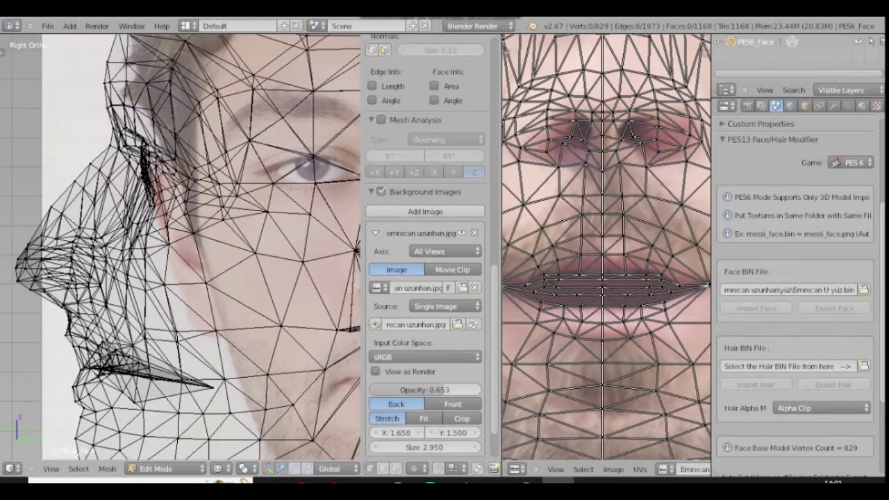
left_click(330, 469)
left_click(330, 469)
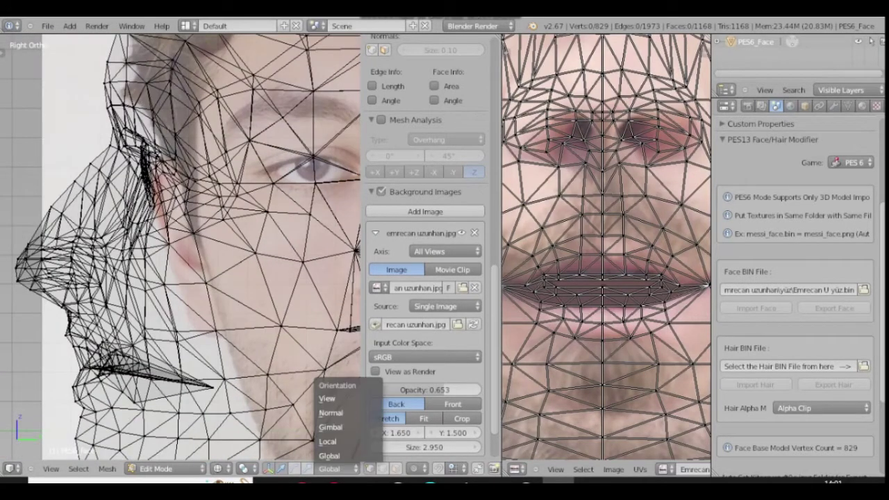
Step: Change the viewport shading from wireframe to a shaded display and examine the face's shape from several angles
left_click(222, 468)
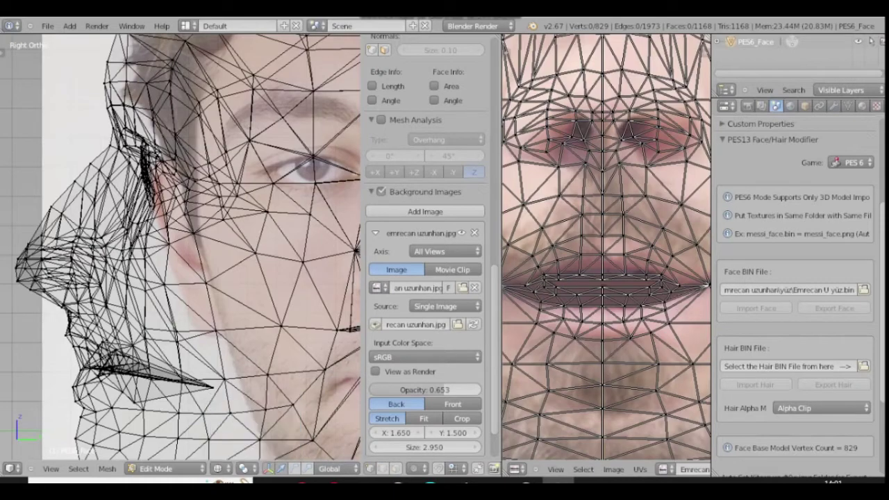
left_click(222, 469)
left_click(233, 427)
mouse_move(90, 340)
middle_mouse_down()
mouse_move(267, 340)
mouse_move(250, 344)
middle_mouse_up()
left_click(221, 468)
left_click(233, 412)
Step: In the front view, nudge a single vertex near the nose bridge slightly along X, leaving nothing selected
key("KP_1")
scroll(180, 246, "up", 3)
right_click(217, 116)
left_click_drag(244, 118, 249, 118)
key("a")
Step: Return the viewport shading to wireframe and restore the front view of the face
left_click(221, 468)
left_click(243, 442)
scroll(209, 313, "down", 5)
middle_click_drag(208, 312, 188, 312)
key("KP_1")
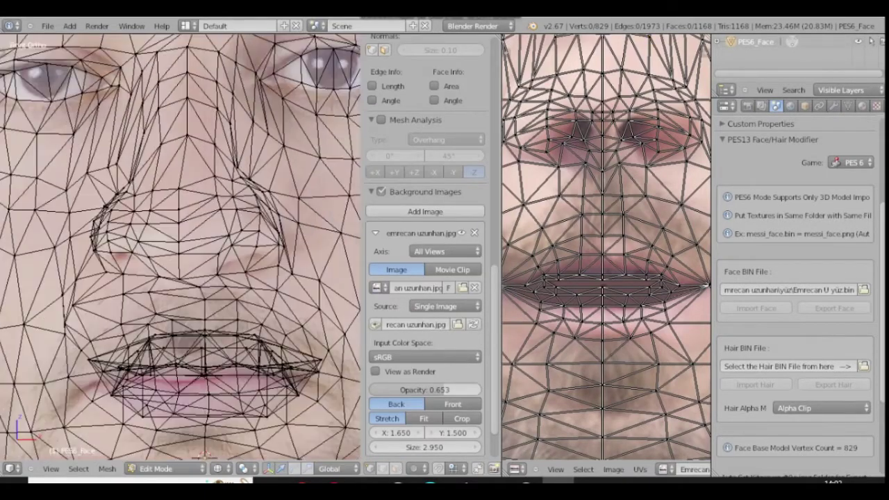
Step: Box-select the jaw-edge vertices below the right ear and move them inward along X onto the photo's jawline
scroll(187, 312, "down", 3)
scroll(125, 326, "up", 3)
left_click_drag(75, 250, 136, 364)
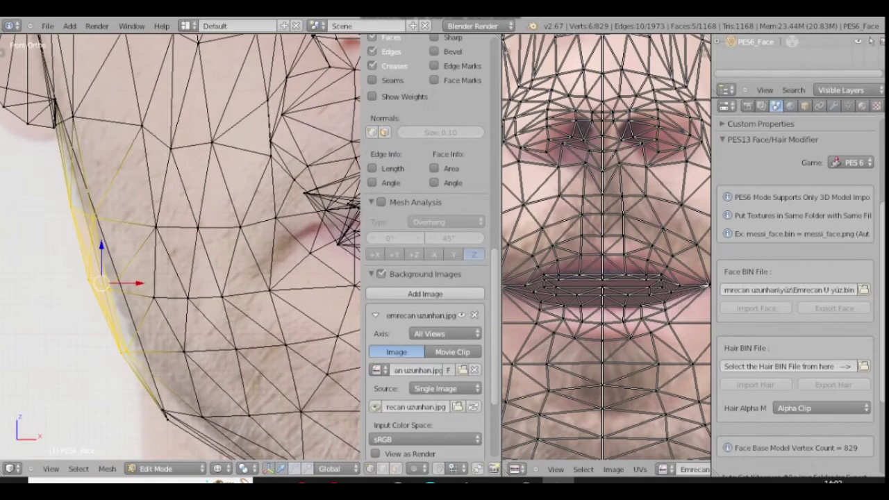
scroll(646, 177, "down", 6)
scroll(503, 307, "down", 2)
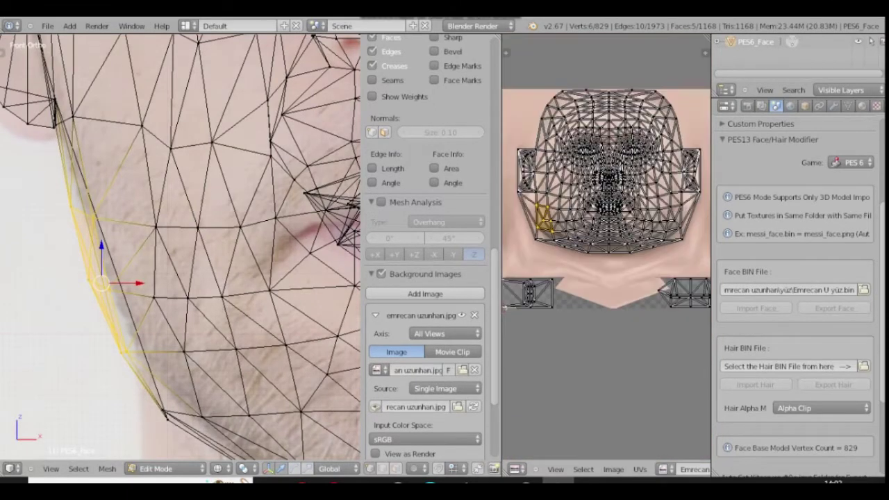
left_click_drag(138, 283, 154, 283)
key("a")
Step: Select the single vertex at the right jaw corner through the UV layout and move it inward and slightly up
scroll(161, 427, "up", 2)
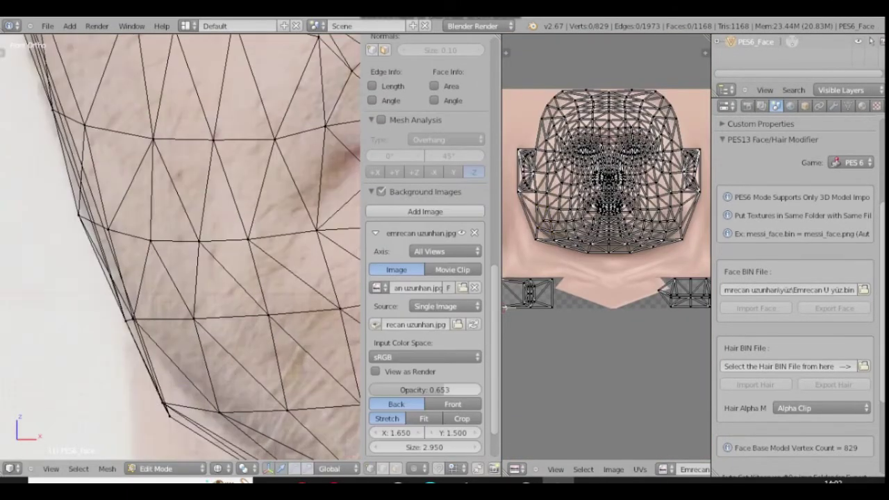
key("b")
left_click_drag(157, 391, 194, 431)
scroll(524, 253, "up", 1)
scroll(533, 248, "up", 3)
key("a")
key("b")
left_click_drag(580, 218, 597, 236)
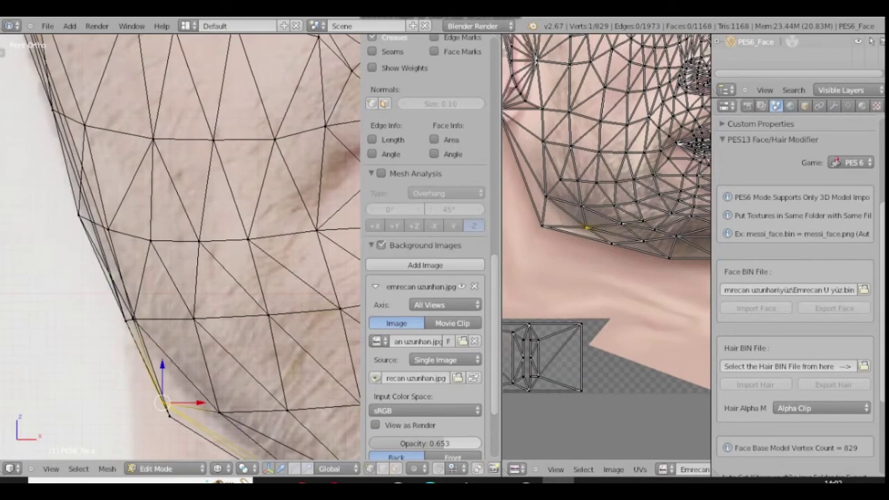
left_click_drag(163, 403, 181, 391)
key("a")
Step: Select one vertex on the right jaw edge and move it inward along X to match the photo's contour
scroll(557, 208, "down", 2)
scroll(197, 252, "down", 4)
scroll(83, 230, "up", 2)
right_click(173, 238)
scroll(179, 231, "up", 2)
left_click_drag(204, 242, 221, 242)
key("a")
Step: Examine the jawline up close and the whole face outline against the reference photo
scroll(182, 215, "down", 6)
scroll(298, 111, "up", 7)
key("b")
left_click_drag(257, 93, 307, 109)
key("a")
right_click(268, 110)
key("a")
scroll(233, 126, "down", 10)
scroll(222, 135, "up", 4)
scroll(212, 147, "down", 4)
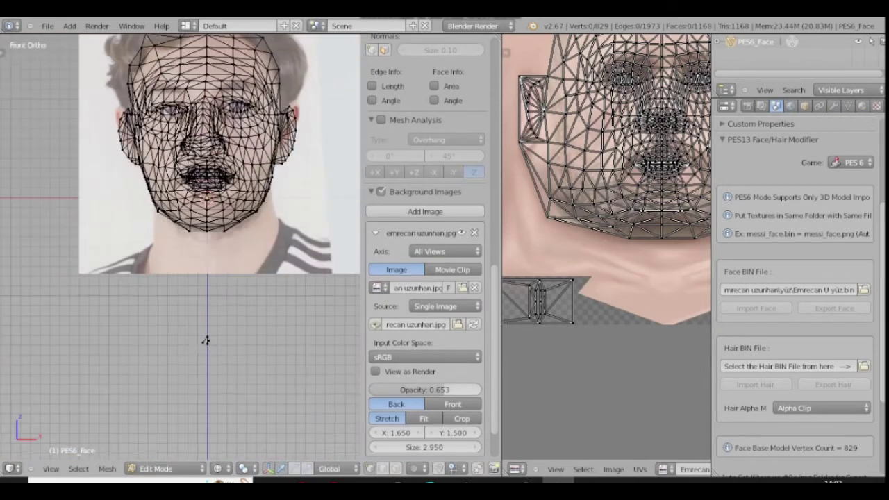
scroll(206, 341, "up", 4)
scroll(548, 170, "up", 5)
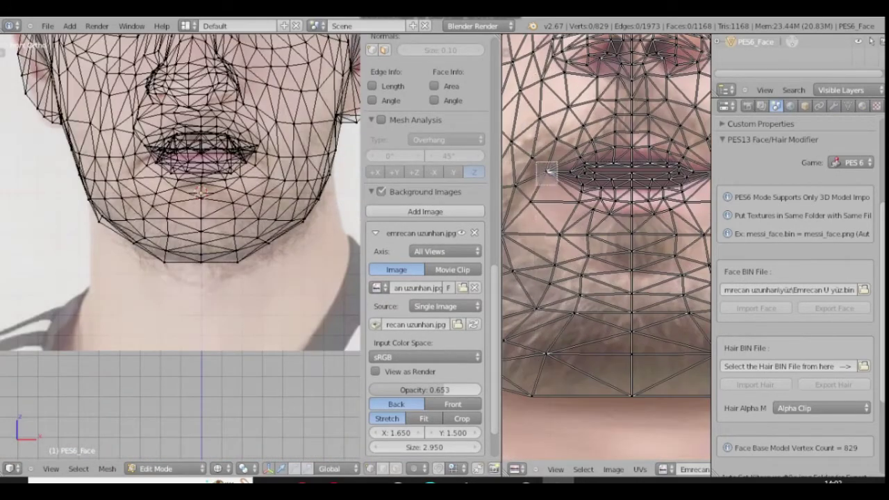
scroll(156, 151, "up", 6)
scroll(588, 166, "up", 3)
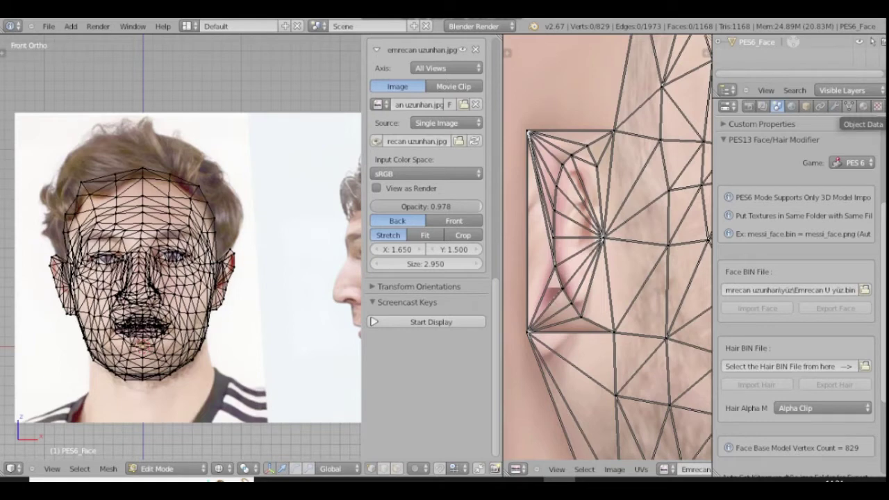
Step: Add a second UV map to the face mesh and select all of the mesh's vertices in Edit Mode
left_click(848, 106)
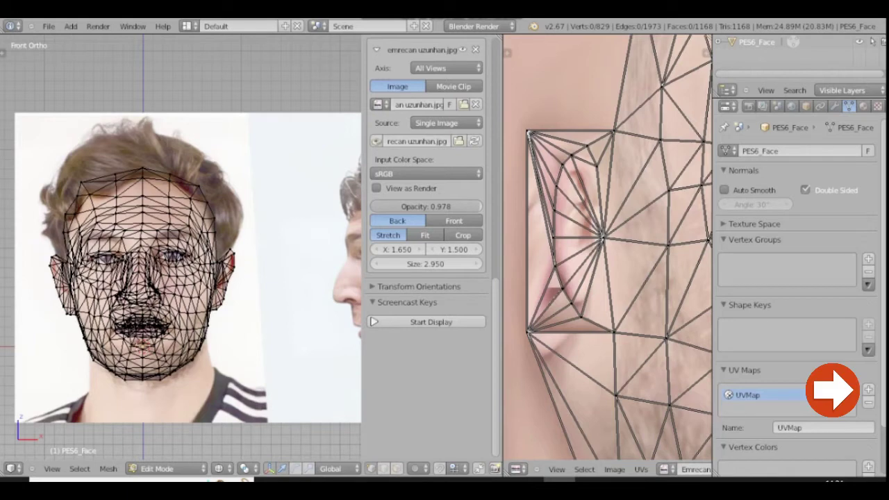
left_click(868, 390)
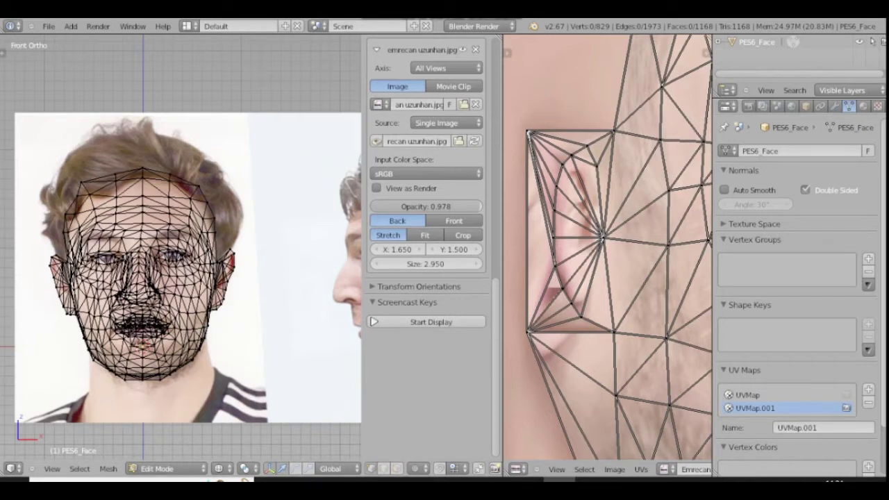
scroll(203, 386, "down", 3)
key("Tab")
scroll(204, 387, "up", 1)
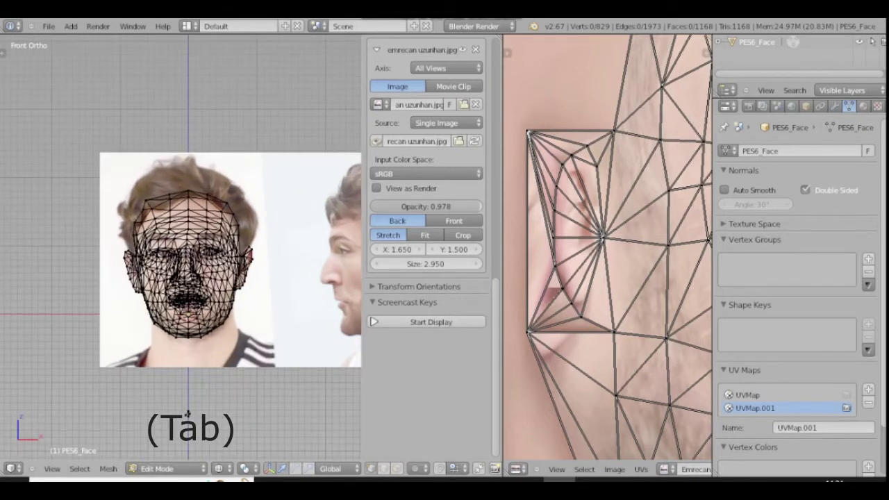
key("Tab")
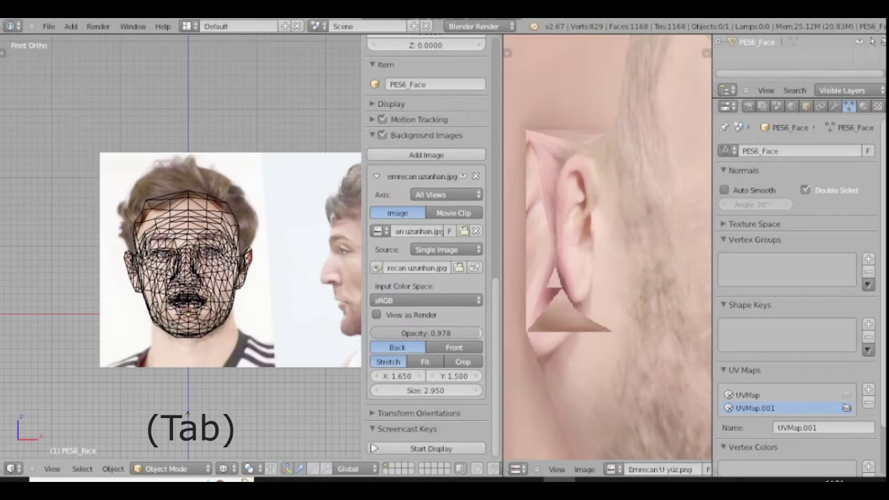
key("Tab")
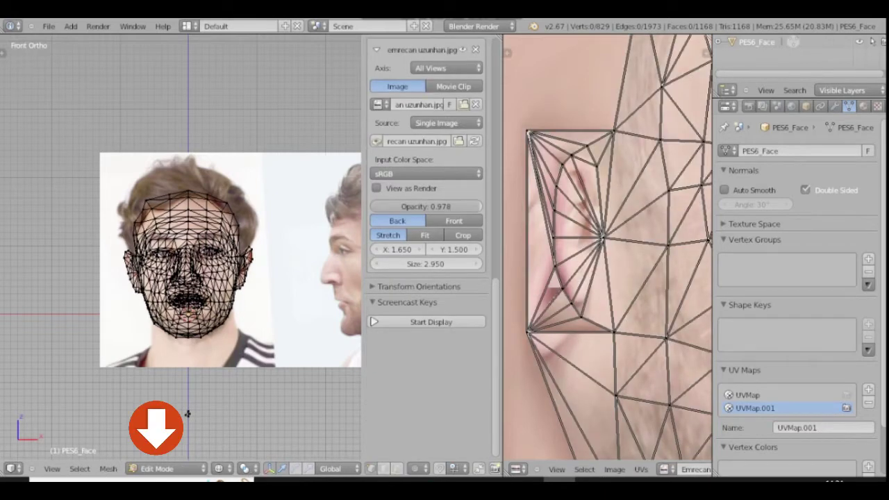
key("a")
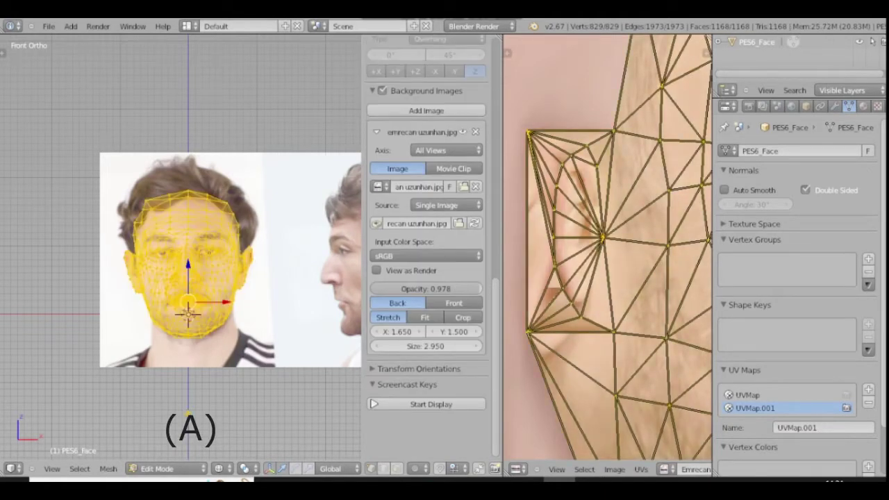
Step: Widen the UV editor area toward the 3D view so the whole face UV layout is in view
scroll(302, 236, "down", 1)
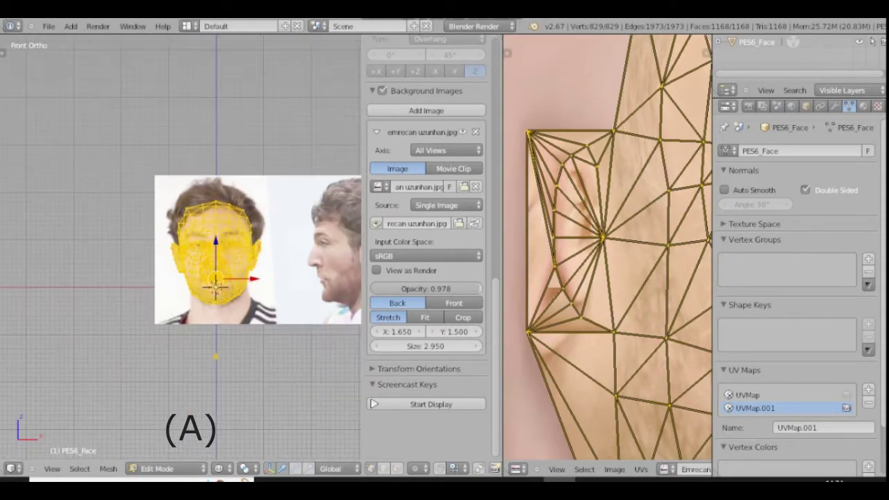
scroll(607, 249, "down", 6)
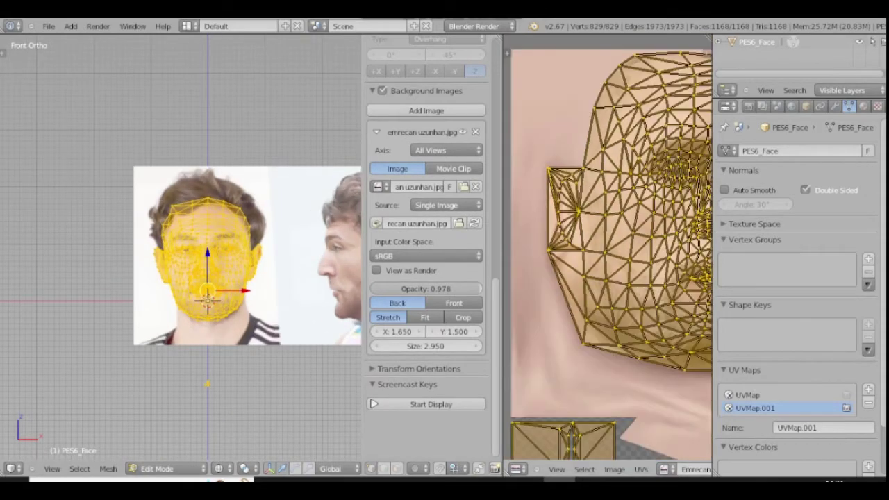
scroll(643, 216, "down", 2)
scroll(635, 207, "up", 2)
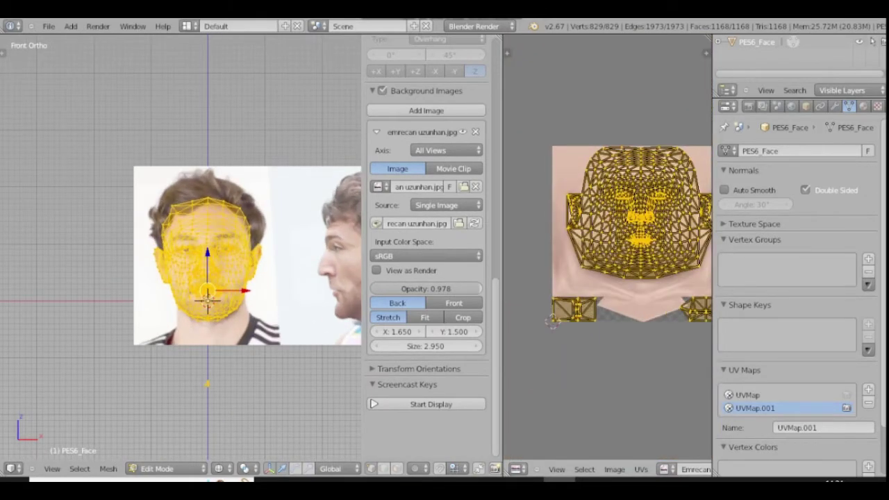
left_click_drag(502, 236, 404, 236)
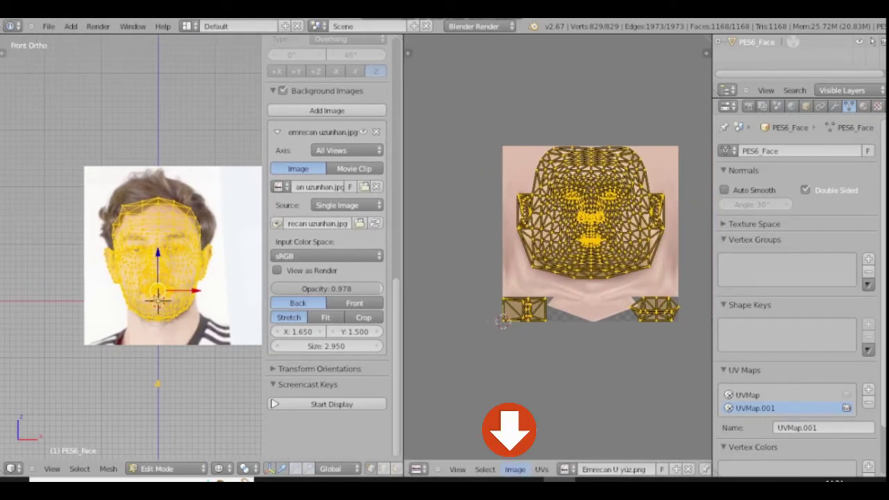
Step: Open emrecan uzunhan.jpg from the jpg folder as the image in the UV editor
left_click(514, 470)
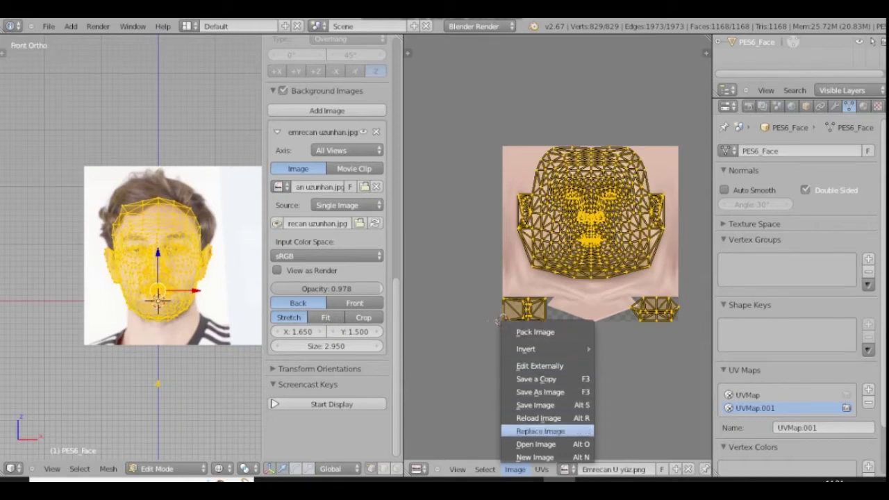
left_click(535, 444)
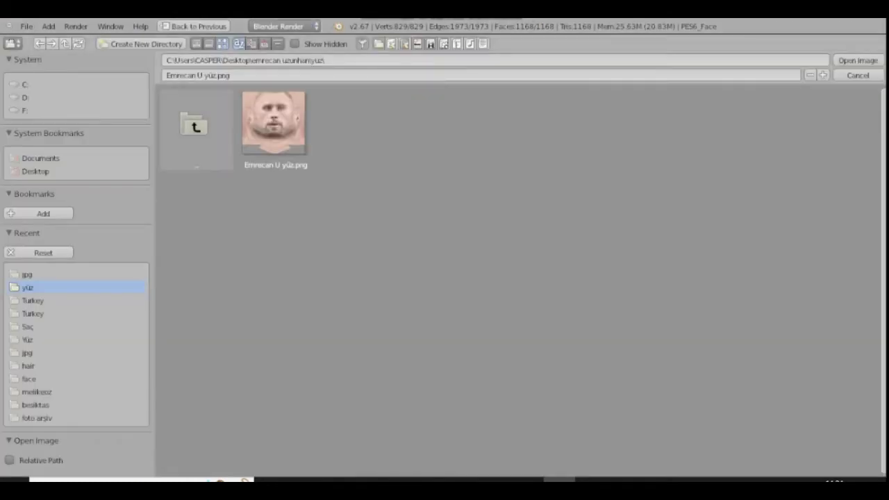
left_click(195, 128)
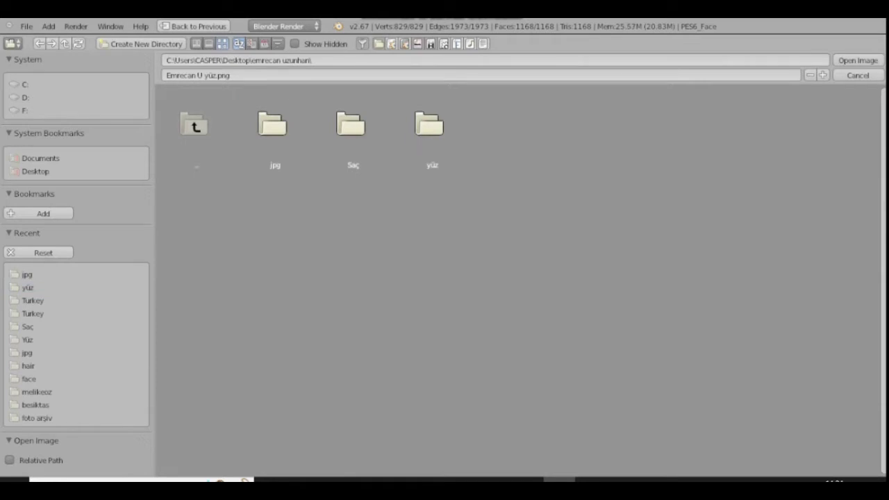
left_click(272, 125)
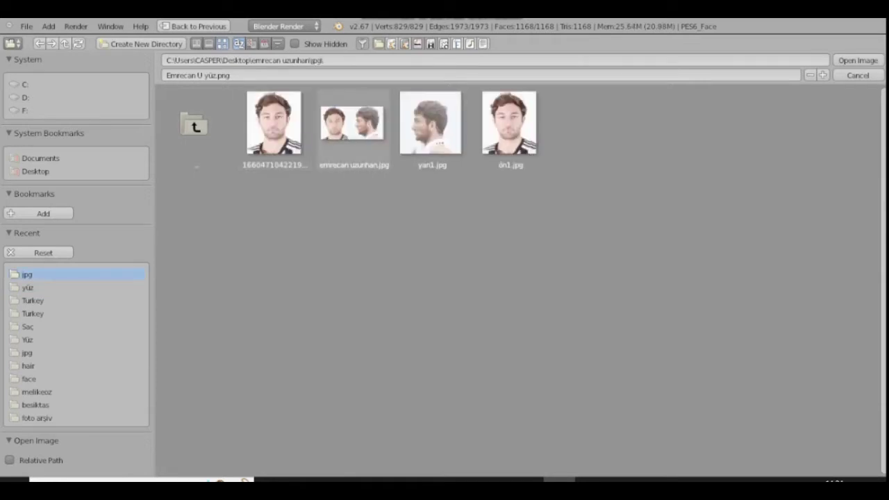
left_click(354, 129)
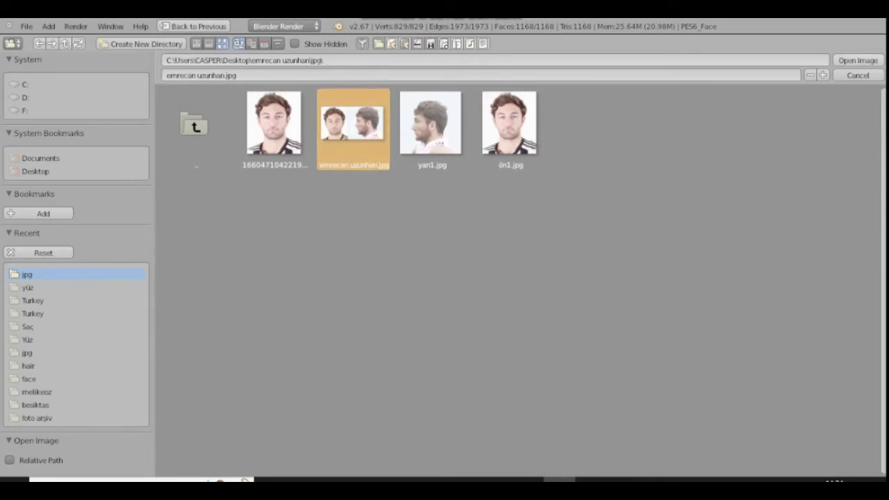
left_click(858, 60)
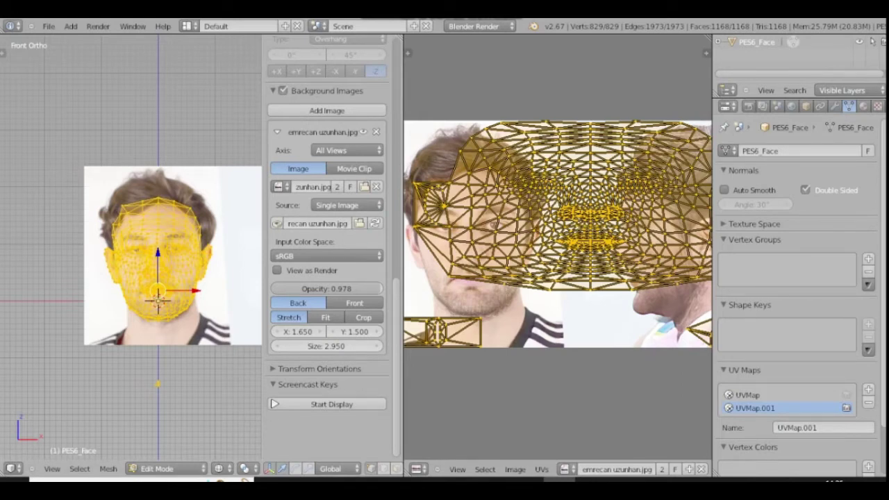
Step: Unwrap the selected face mesh with Project From View, using the front orthographic view
left_click(108, 468)
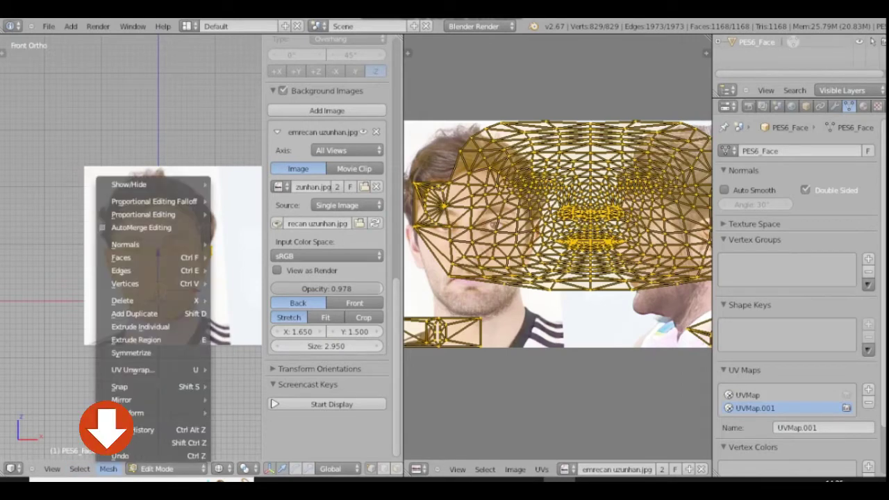
mouse_move(132, 369)
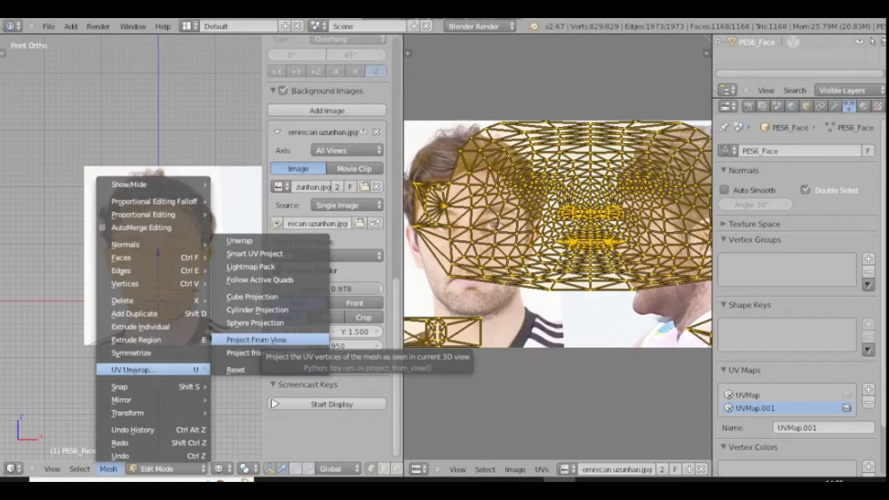
left_click(256, 339)
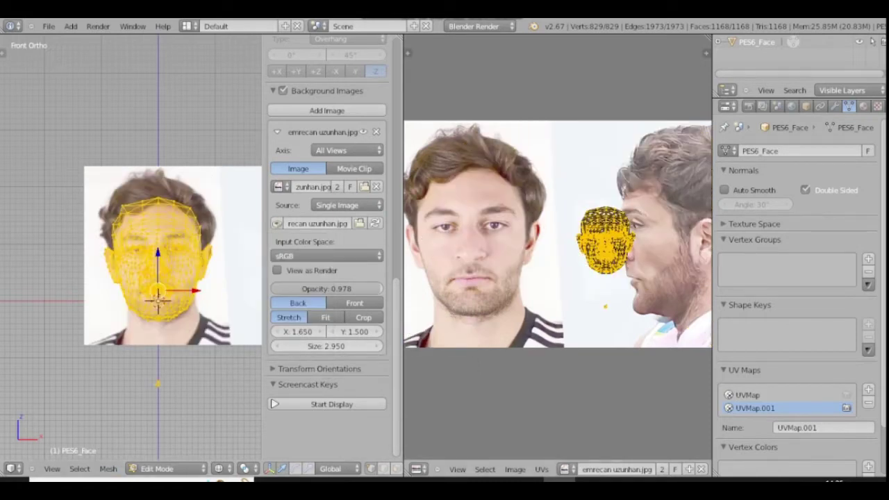
Step: Move the projected UV layout onto the front portrait and scale it up to roughly the size of the face
scroll(448, 309, "down", 2)
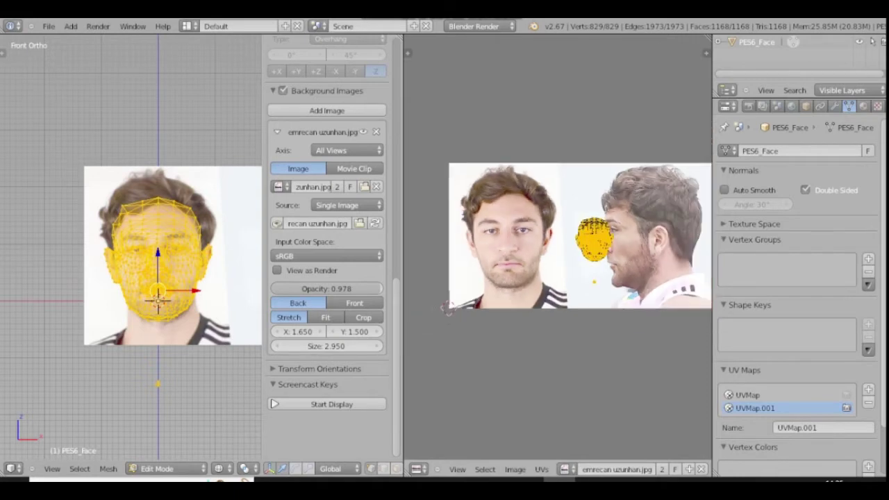
scroll(563, 235, "up", 1)
key("g")
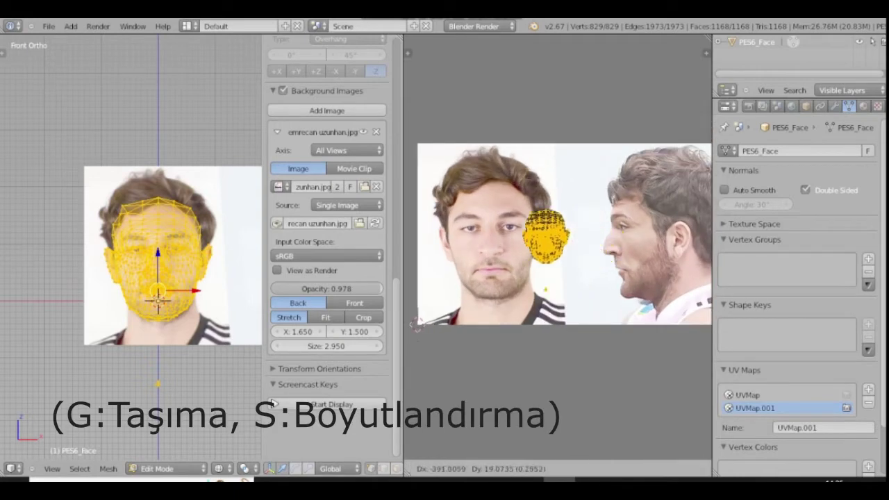
left_click(493, 240)
key("s")
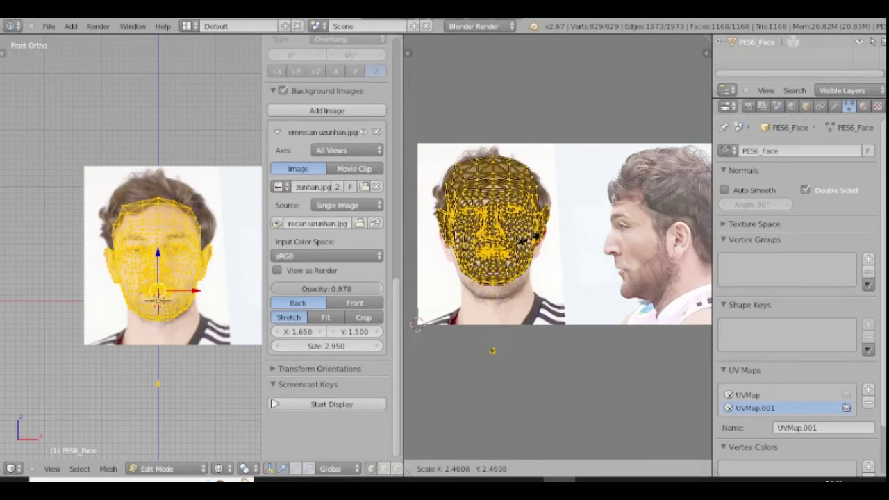
key("Return")
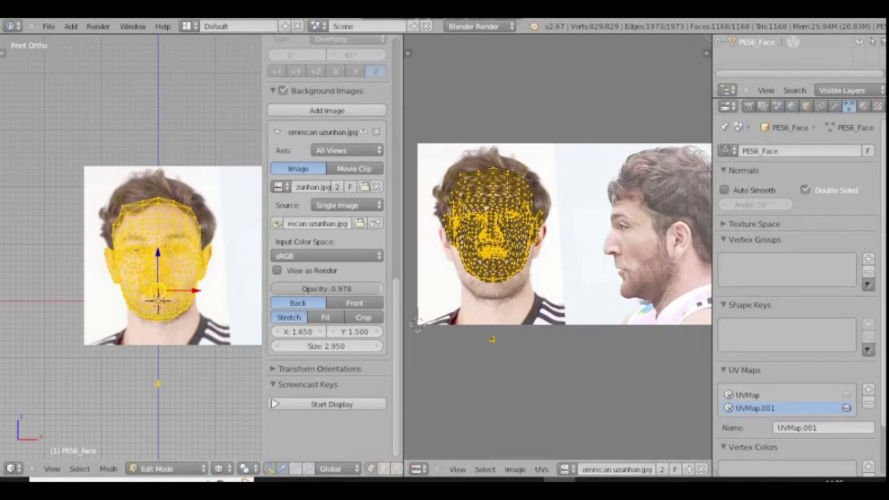
Step: Move the UV layout down by about 105 in Y so its chin and ears line up with the photo
scroll(486, 198, "up", 3)
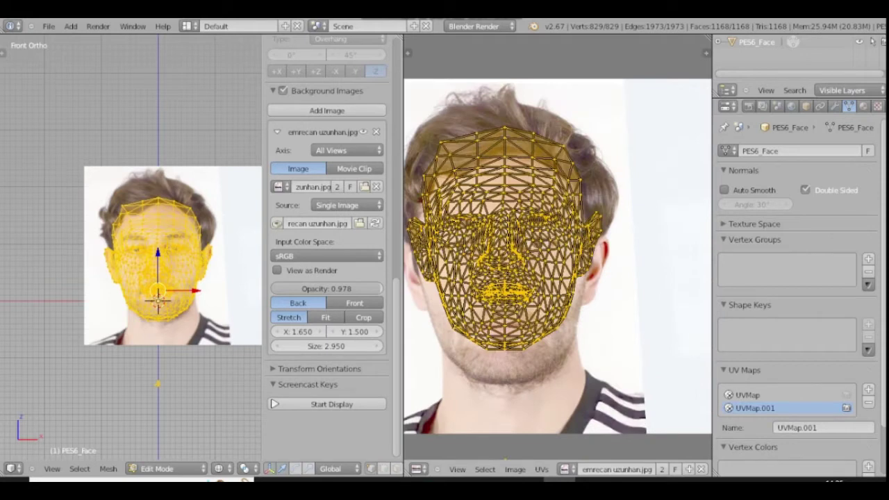
key("g")
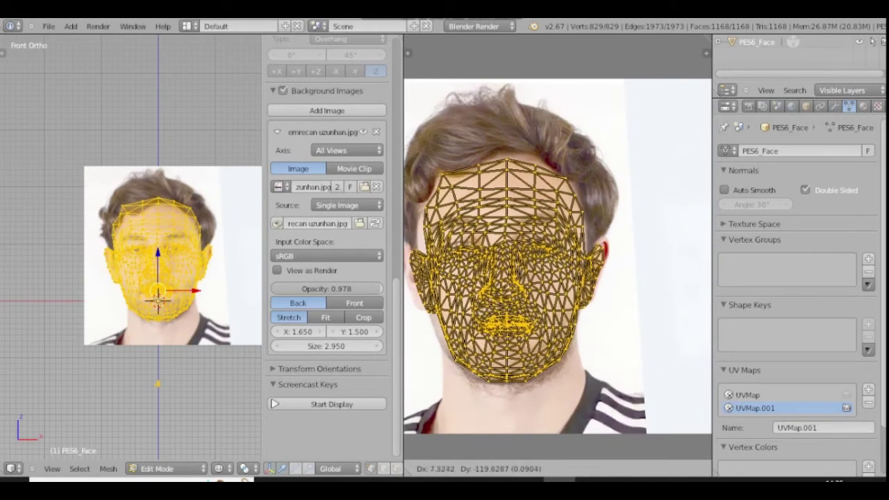
key("y")
key("y")
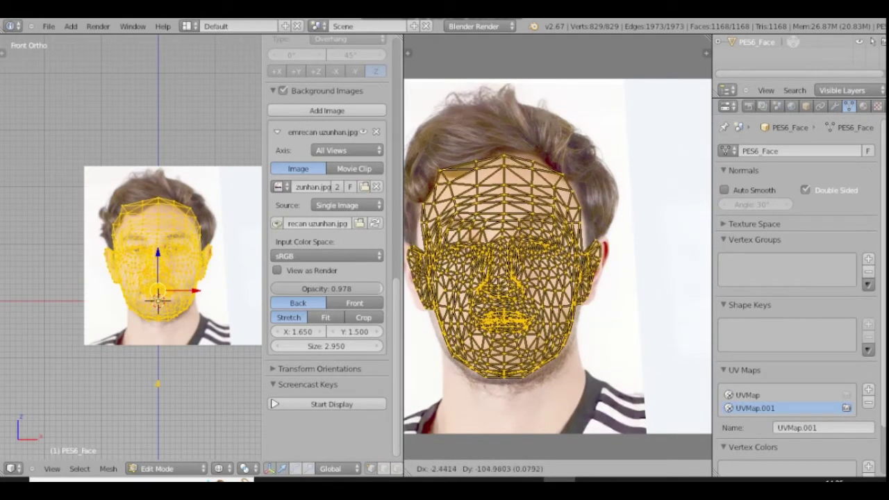
key("Return")
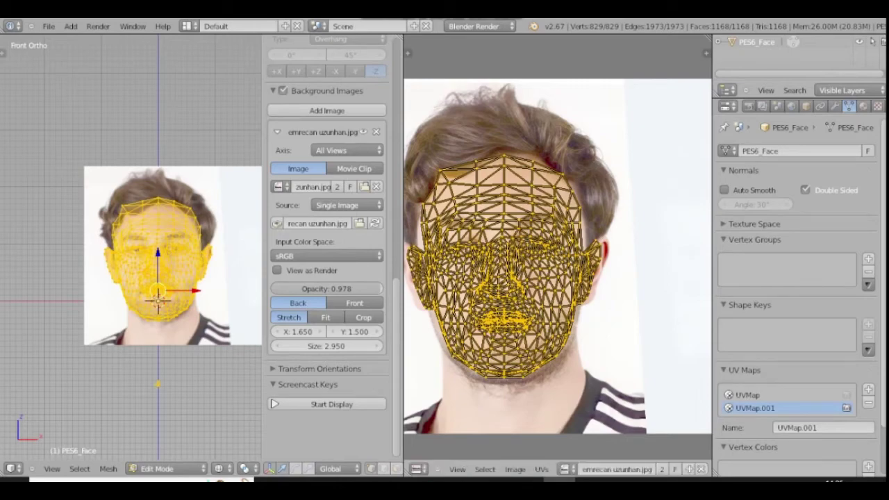
Step: Fine-tune the UV layout's position with small moves, checking the eyes and ear against the photo up close
scroll(538, 233, "up", 8)
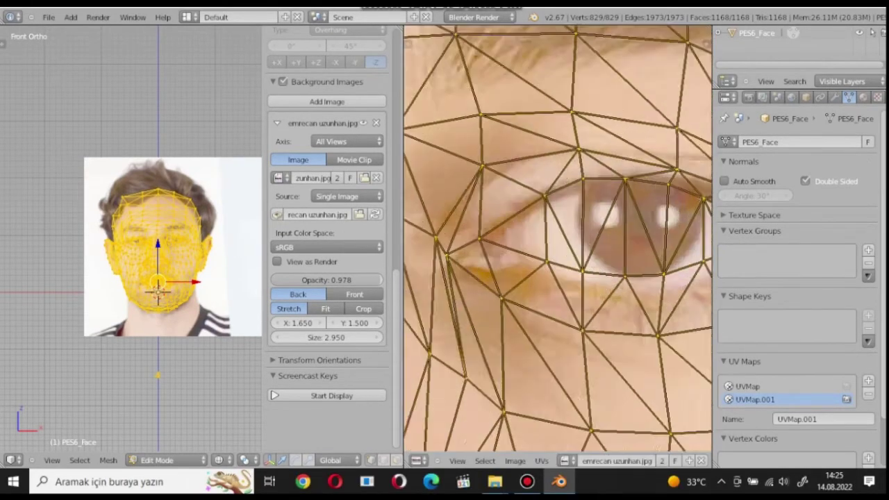
scroll(557, 239, "down", 8)
key("g")
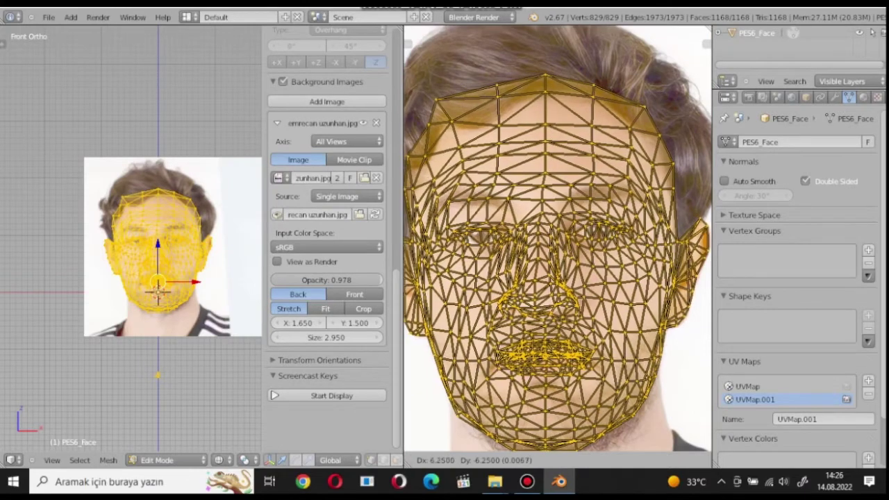
key("Return")
scroll(454, 230, "up", 6)
key("g")
key("Return")
scroll(539, 239, "down", 4)
scroll(472, 243, "up", 5)
key("g")
key("Return")
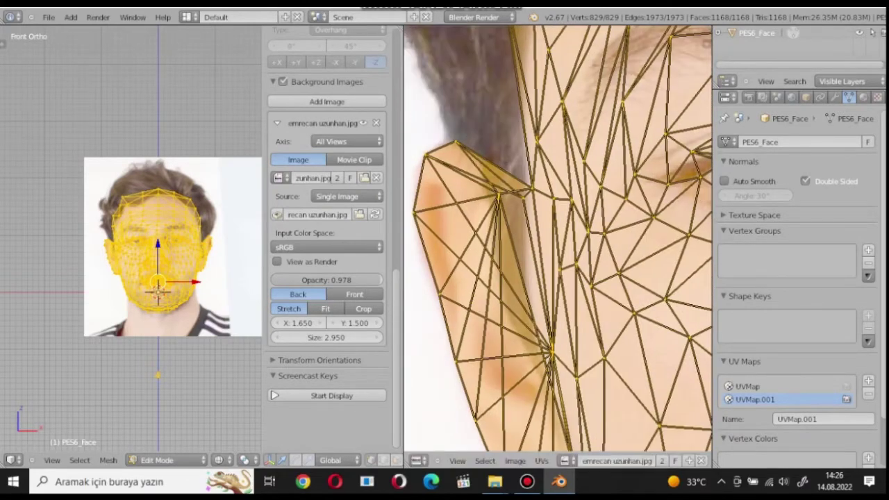
Step: Rescale the UV layout slightly and nudge it to fit the ears and face outline in the photo
scroll(445, 236, "down", 6)
scroll(649, 277, "up", 4)
key("s")
key("Return")
key("g")
key("Return")
scroll(646, 208, "down", 4)
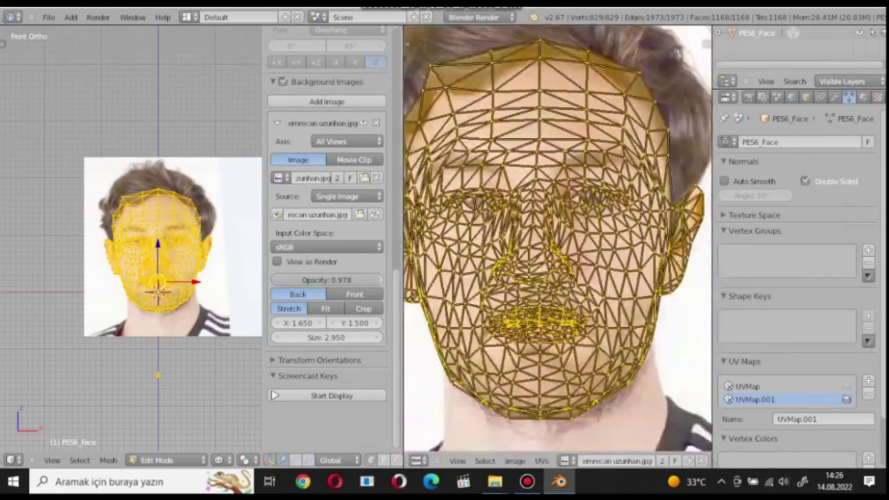
Step: Make a final small scale adjustment to the UV layout and check its fit over the whole front portrait
scroll(557, 238, "up", 8)
scroll(558, 238, "down", 4)
scroll(609, 211, "up", 1)
key("s")
left_click(607, 210)
scroll(607, 210, "down", 4)
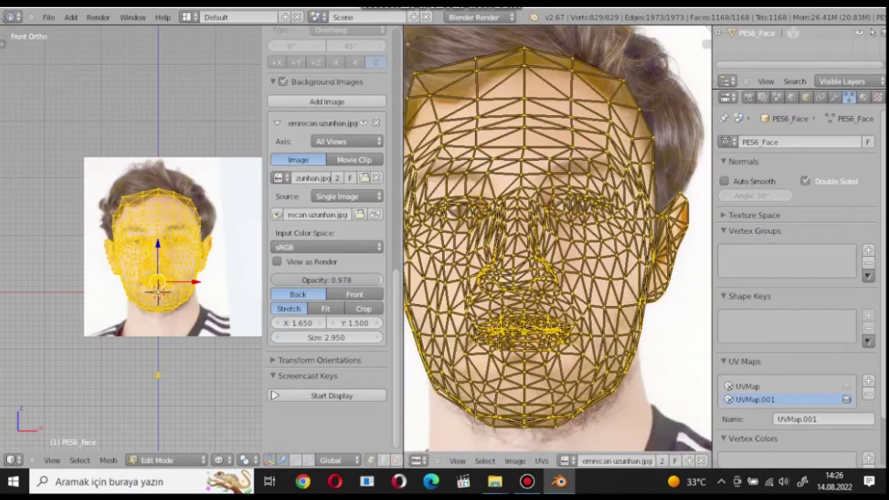
scroll(558, 239, "down", 5)
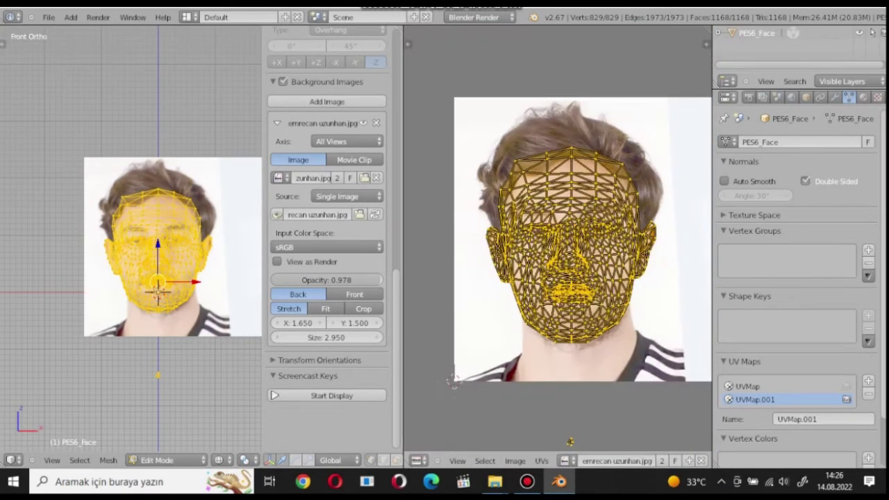
Step: Switch the 3D viewport to Texture shading and check the projected photo on the face mesh
scroll(453, 381, "up", 3)
scroll(427, 386, "down", 1)
scroll(558, 239, "up", 1)
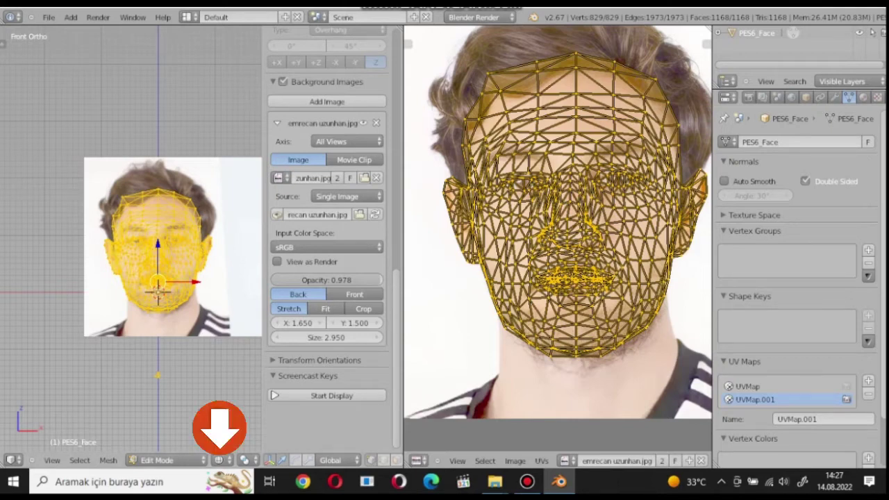
left_click(219, 460)
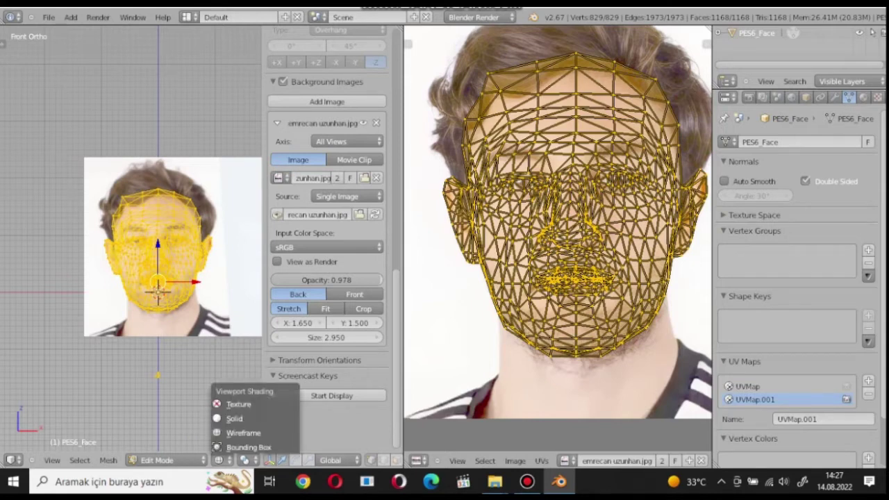
left_click(238, 403)
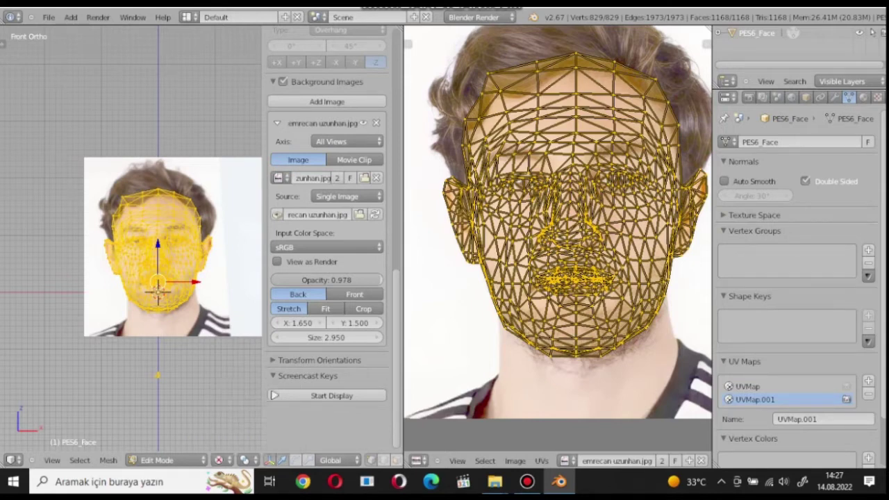
scroll(131, 238, "up", 4)
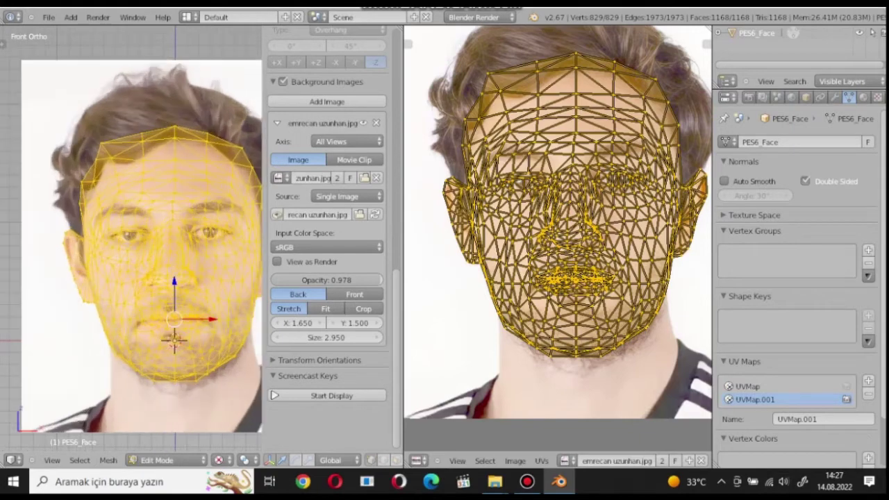
scroll(131, 238, "down", 2)
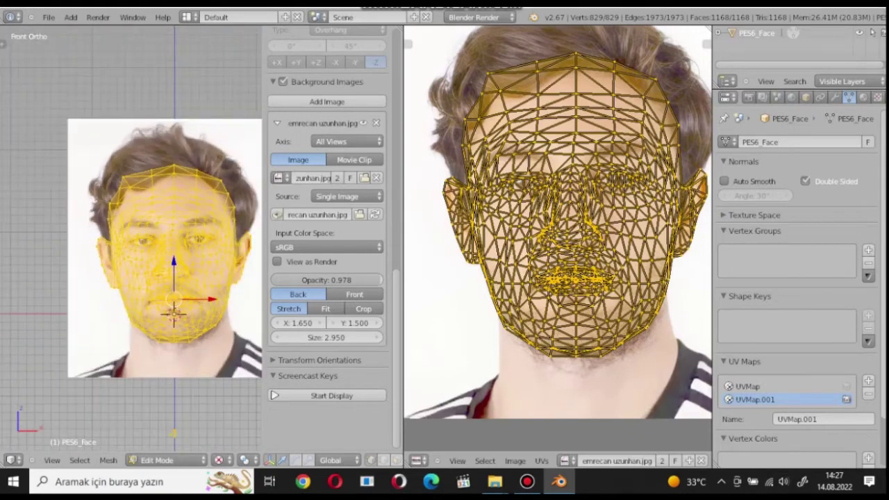
Step: Show the mesh tool shelf and widen the 3D viewport so the whole face fits beside it
scroll(189, 258, "up", 1)
key("t")
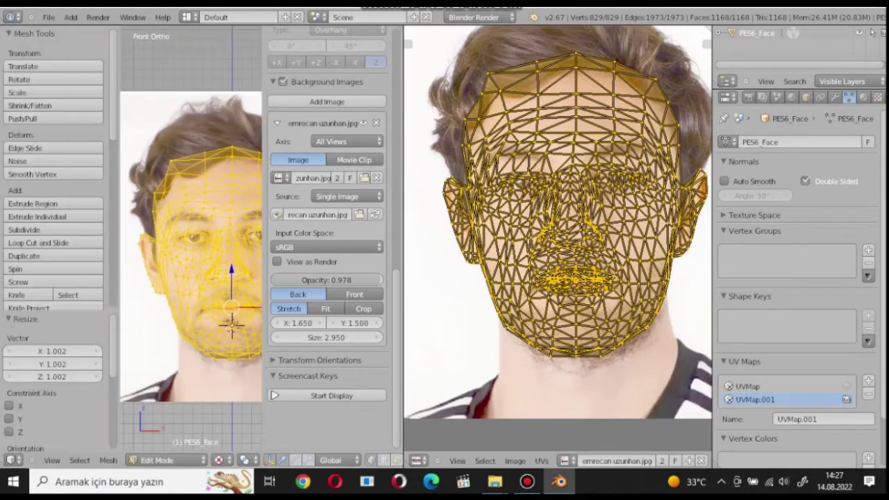
left_click_drag(402, 243, 501, 243)
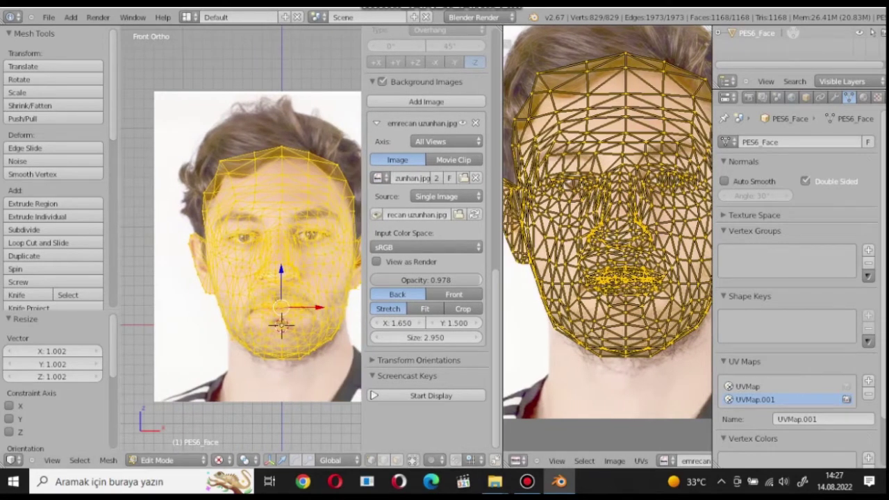
scroll(56, 174, "down", 5)
scroll(56, 173, "up", 5)
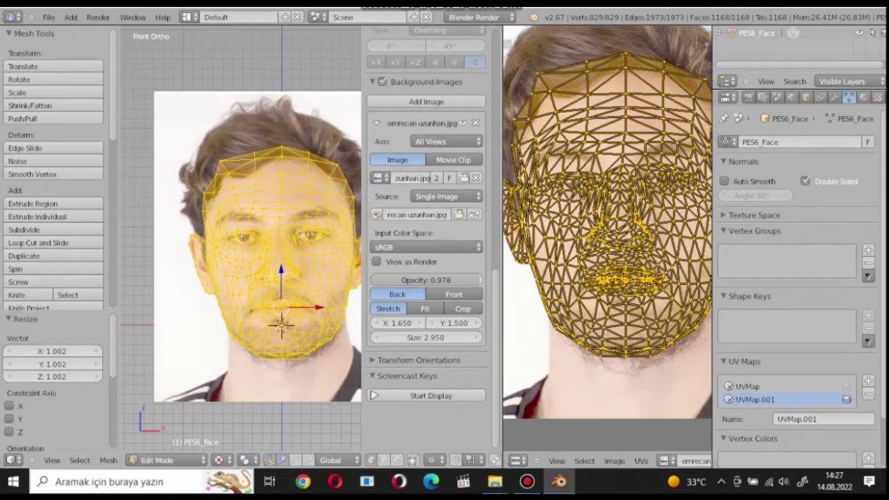
Step: Switch the face model to Texture Paint mode and choose the Clone brush
left_click(163, 460)
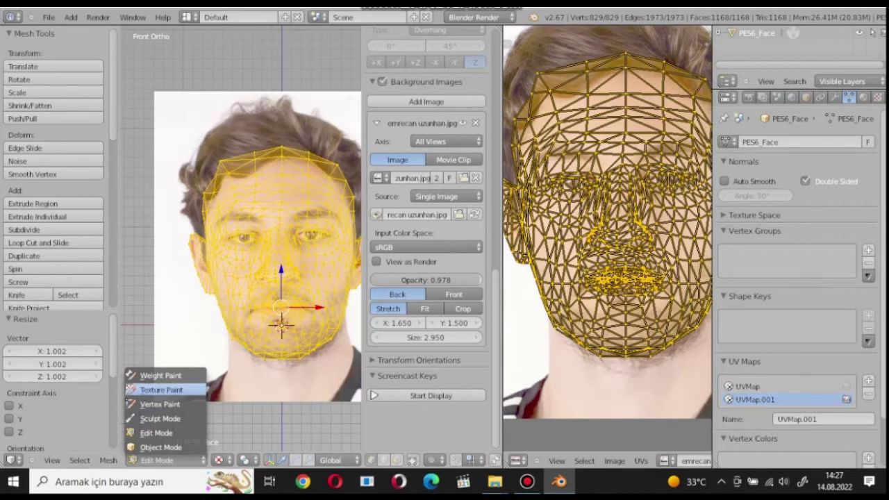
left_click(161, 389)
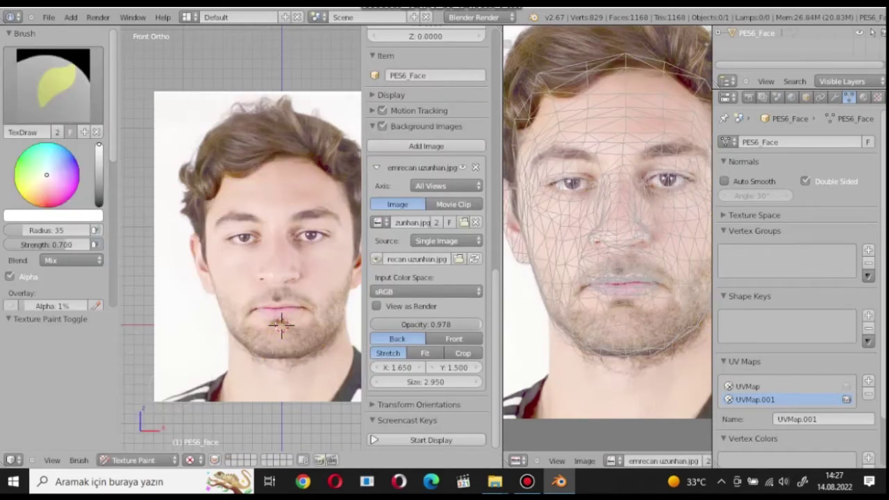
left_click(54, 86)
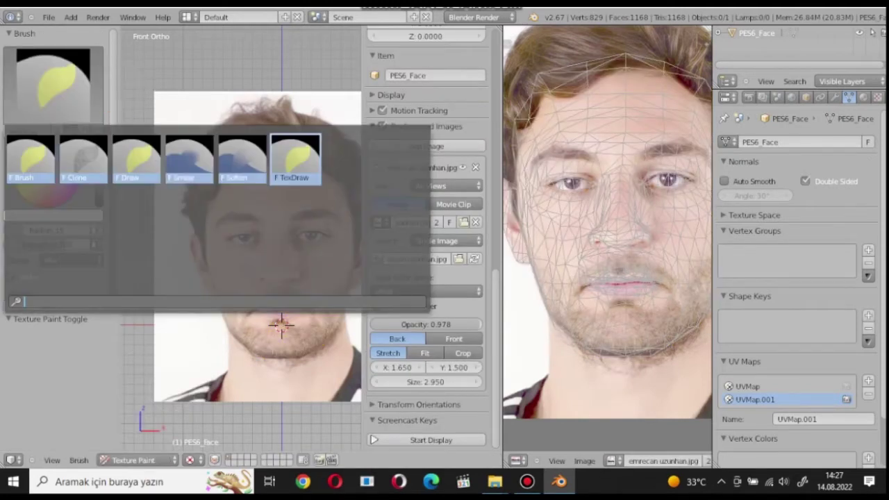
left_click(84, 159)
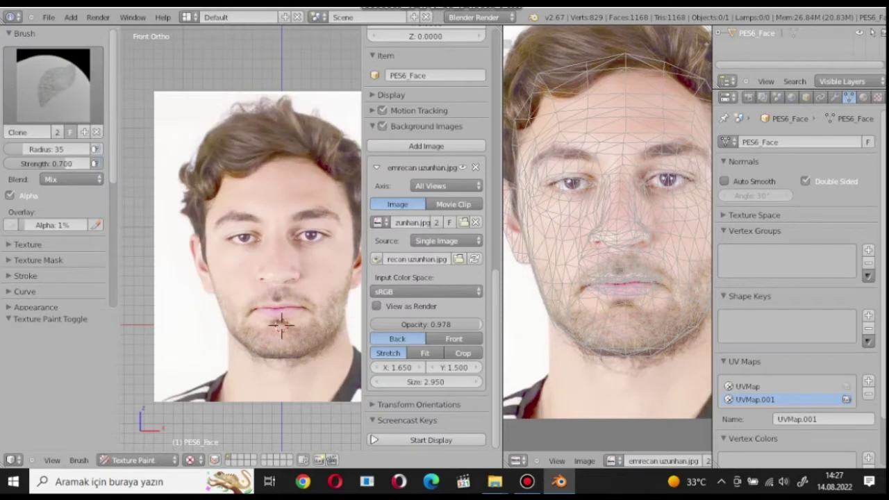
Step: Enable Stencil and Clone from UV map in the Project Paint options
scroll(55, 174, "down", 5)
scroll(55, 208, "down", 4)
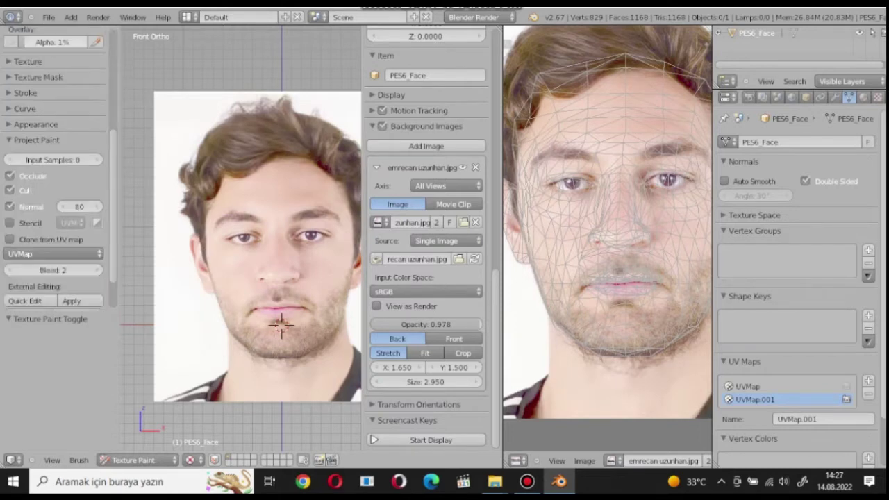
left_click(10, 178)
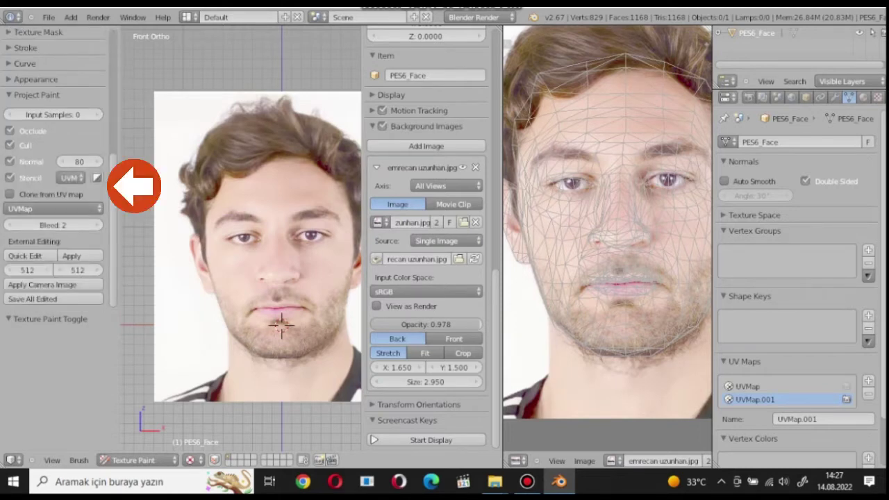
left_click(10, 194)
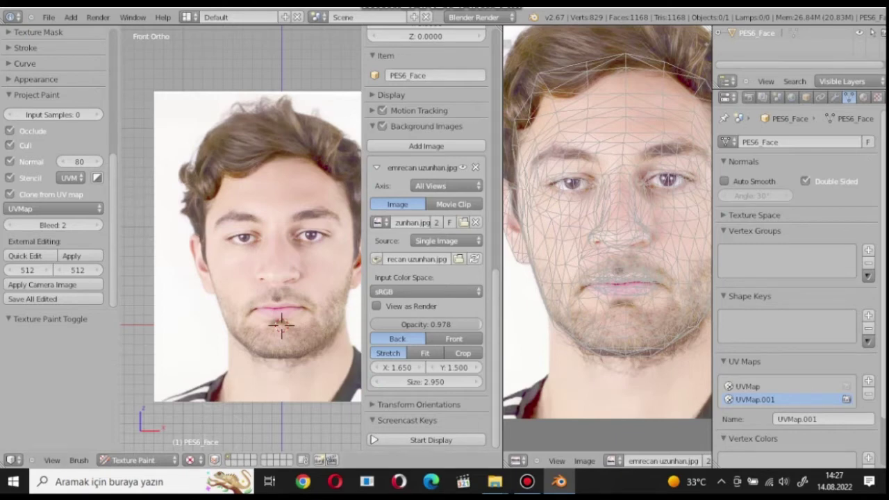
Step: Make UVMap the active UV map and set UVMap.001 as the clone source
left_click(756, 386)
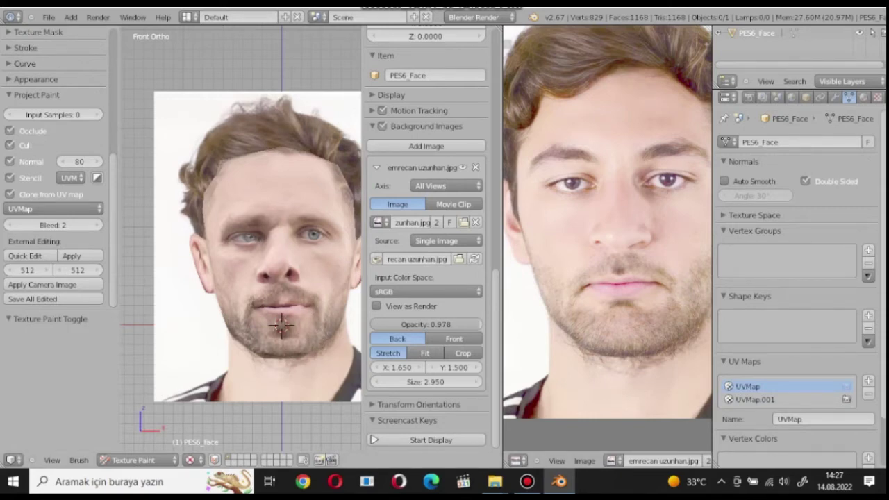
left_click(54, 208)
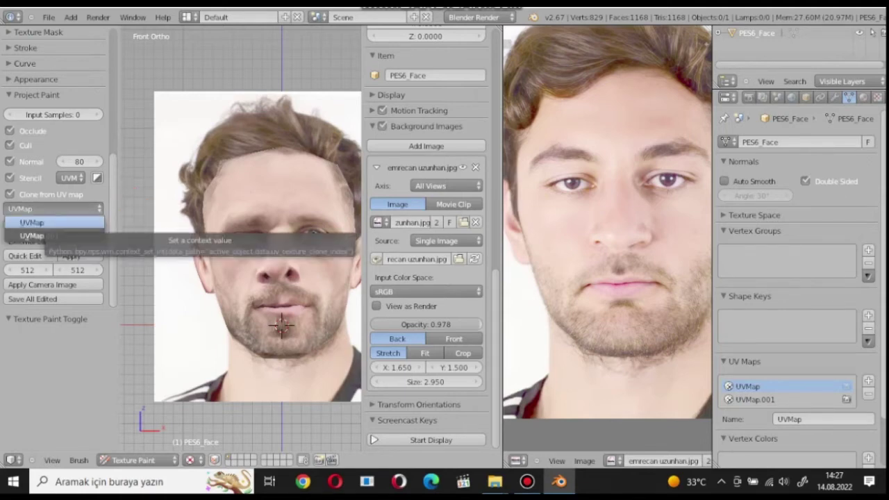
left_click(39, 235)
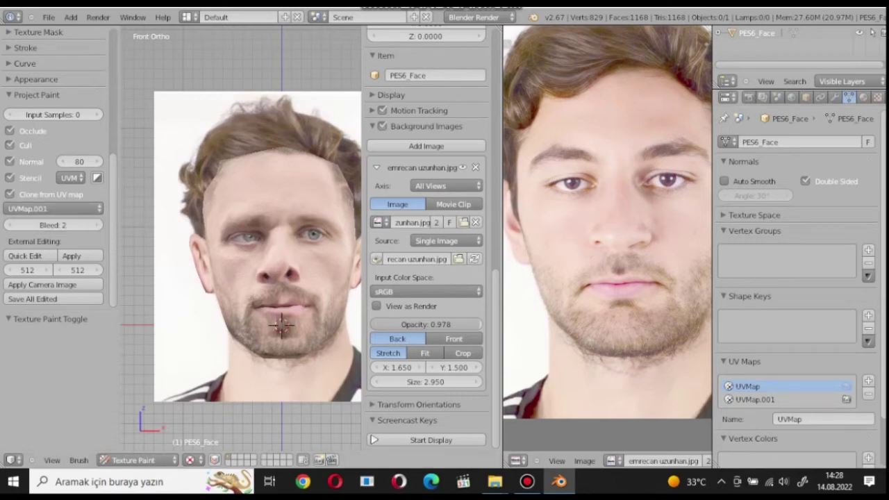
Step: Clone the player's front photo over the old face texture, covering forehead, eyes, nose, mouth, cheeks and ears
left_click_drag(254, 234, 235, 240)
left_click_drag(211, 197, 239, 174)
mouse_move(254, 258)
left_mouse_down()
mouse_move(238, 293)
mouse_move(256, 328)
mouse_move(285, 295)
mouse_move(266, 276)
mouse_move(287, 276)
left_mouse_up()
mouse_move(315, 312)
left_mouse_down()
mouse_move(299, 350)
mouse_move(338, 316)
mouse_move(306, 226)
mouse_move(249, 226)
mouse_move(286, 208)
mouse_move(313, 231)
mouse_move(271, 240)
mouse_move(216, 186)
mouse_move(225, 186)
mouse_move(239, 154)
mouse_move(254, 162)
mouse_move(218, 176)
mouse_move(202, 195)
mouse_move(269, 149)
mouse_move(275, 161)
mouse_move(317, 167)
mouse_move(316, 143)
mouse_move(301, 151)
mouse_move(280, 143)
mouse_move(337, 165)
mouse_move(349, 201)
left_mouse_up()
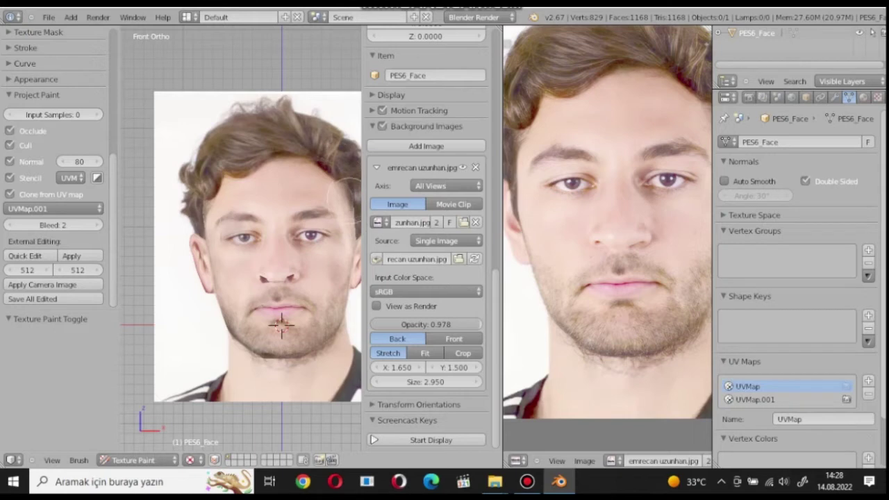
scroll(351, 203, "down", 3)
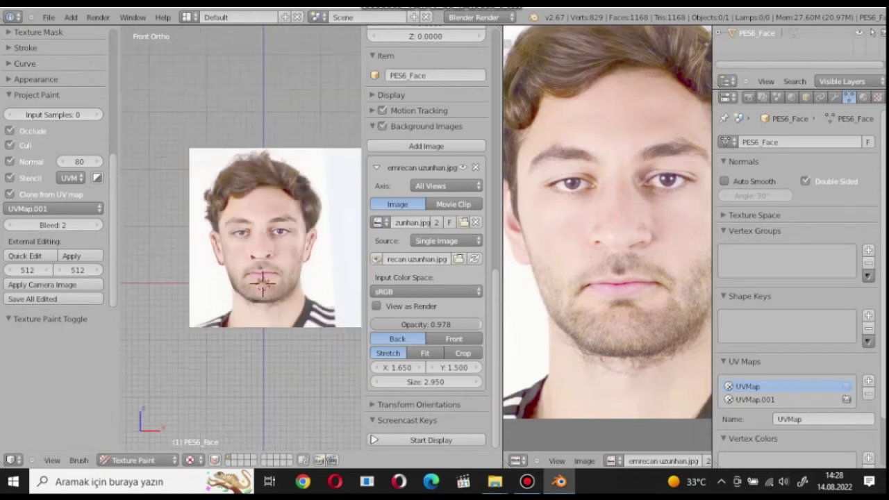
scroll(282, 241, "up", 6)
left_click_drag(309, 240, 313, 281)
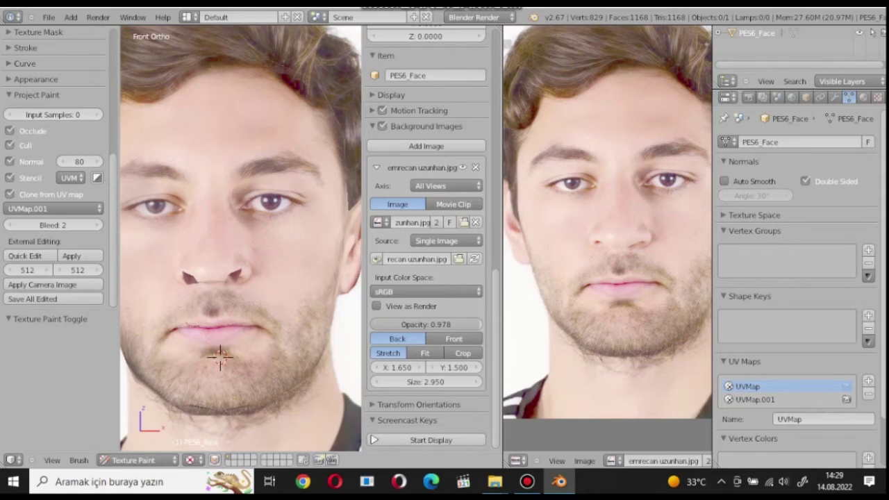
scroll(243, 204, "down", 5)
scroll(233, 265, "up", 6)
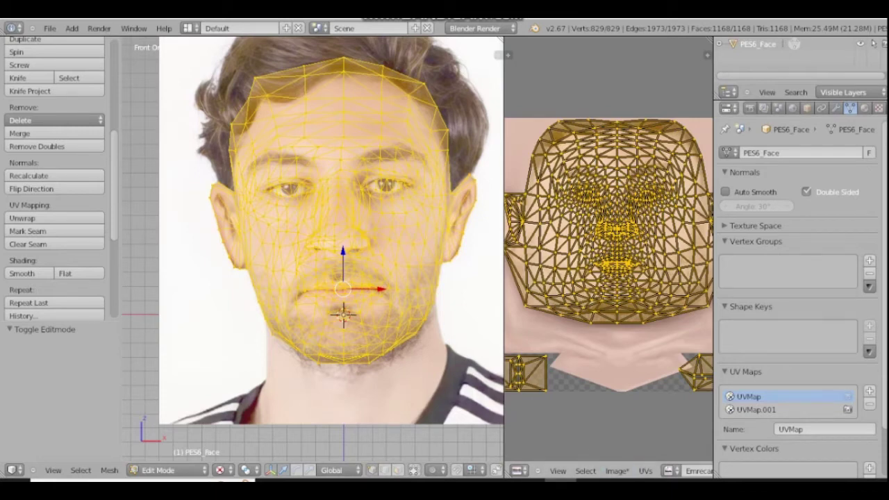
left_click(616, 471)
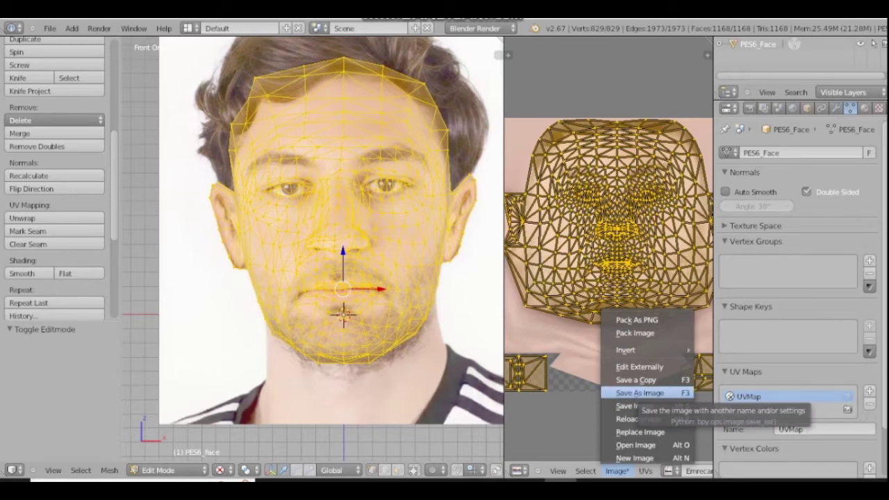
left_click(638, 393)
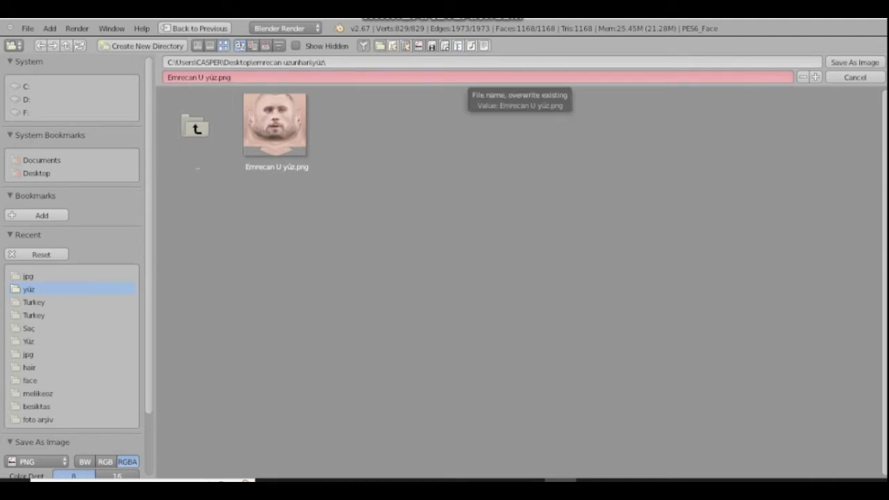
left_click(478, 77)
left_click(219, 77)
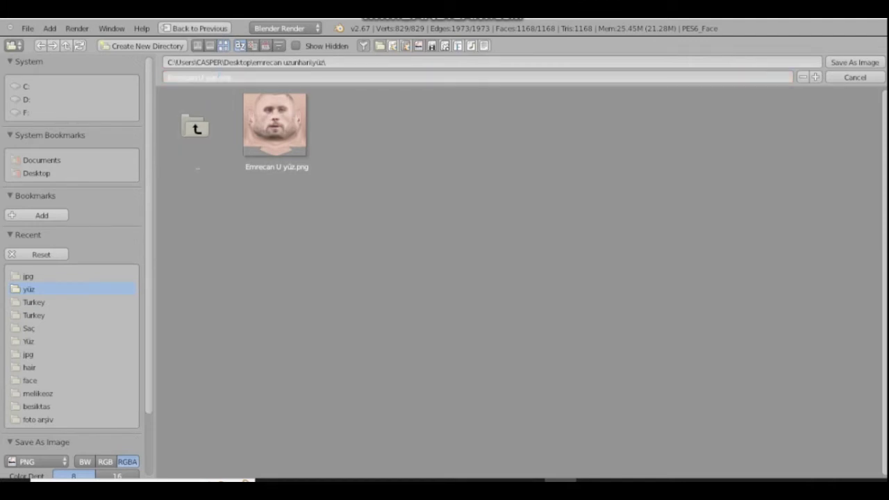
key("Return")
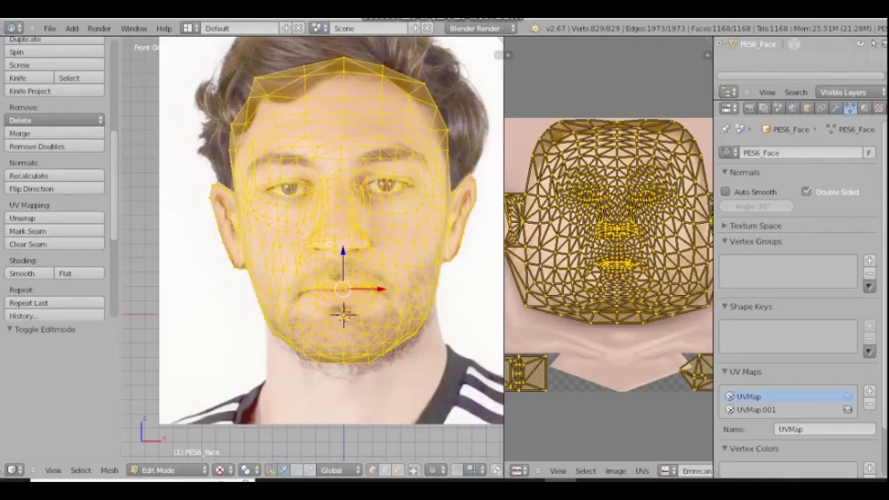
Step: Show the model in right orthographic view, make UVMap.001 active and widen the UV editor around the photo
scroll(367, 164, "down", 4)
key("KP_3")
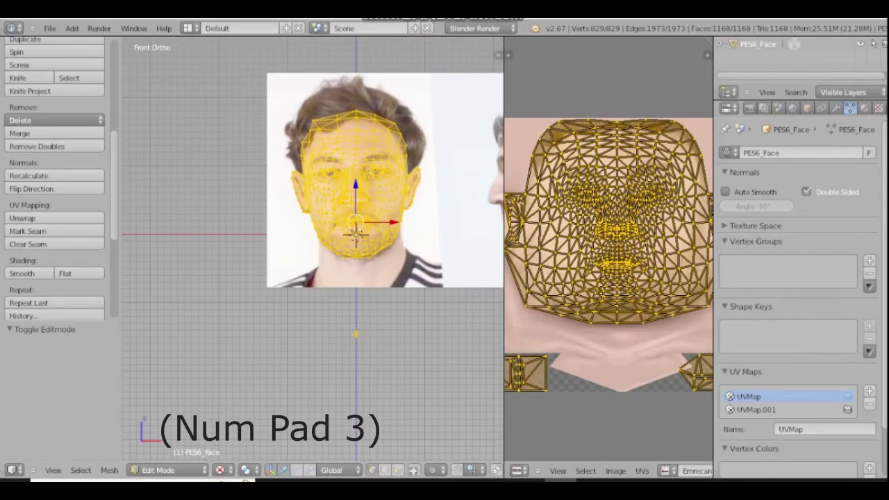
key("KP_3")
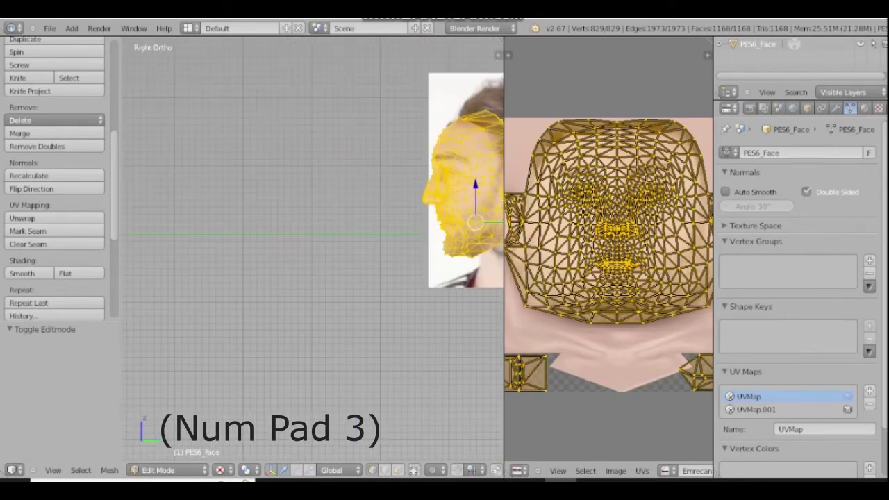
scroll(318, 163, "down", 5)
scroll(415, 175, "up", 4)
scroll(418, 146, "up", 3)
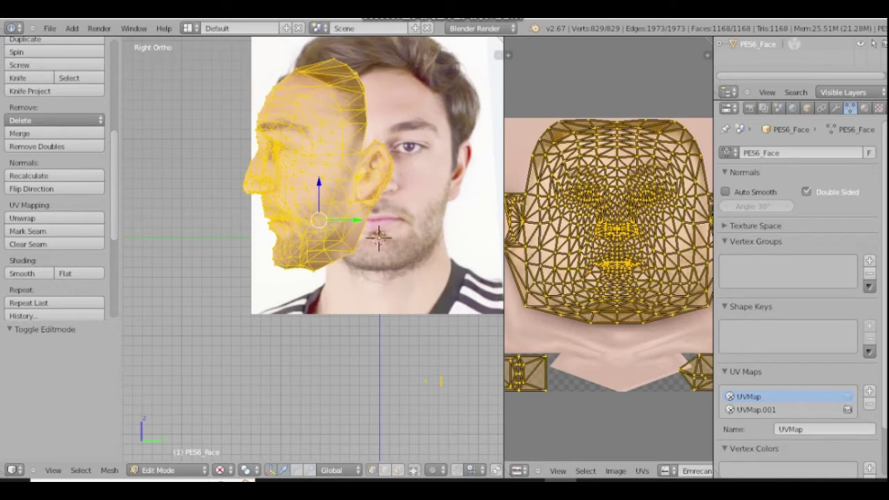
left_click(757, 410)
scroll(607, 256, "down", 6)
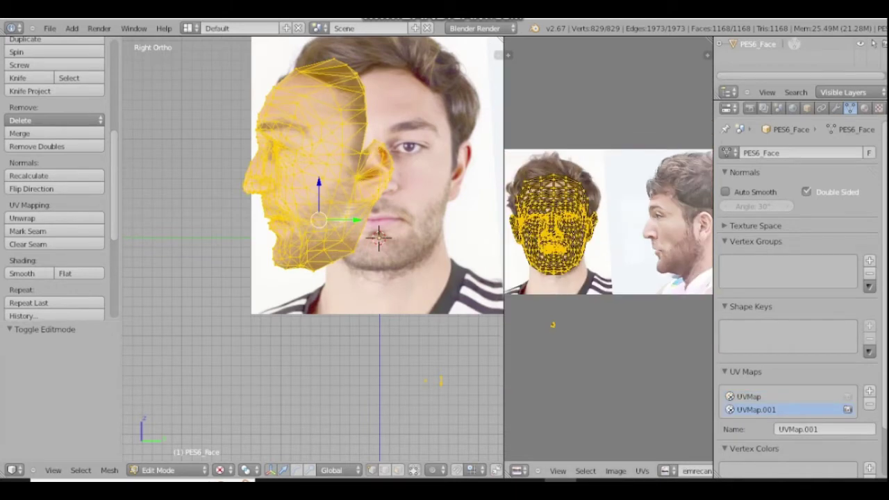
left_click_drag(505, 278, 412, 278)
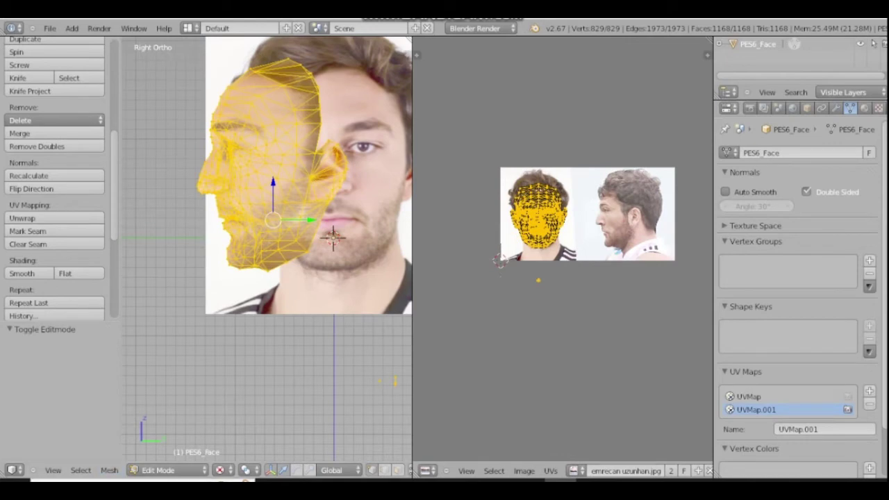
Step: Unwrap the face mesh with Project From View from the right side into UVMap.001
left_click(109, 470)
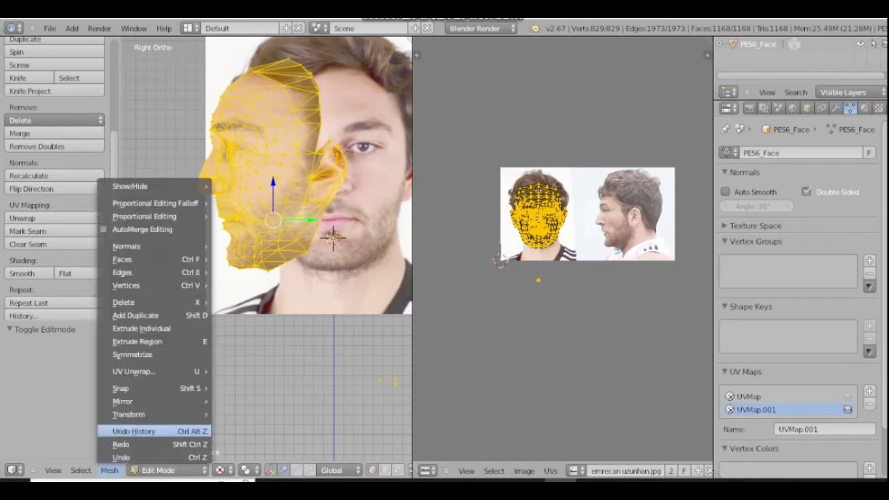
mouse_move(138, 371)
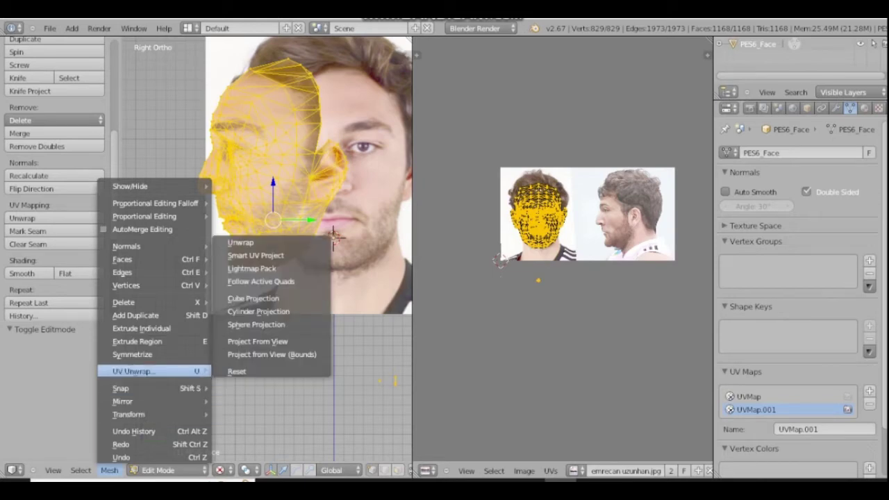
left_click(257, 340)
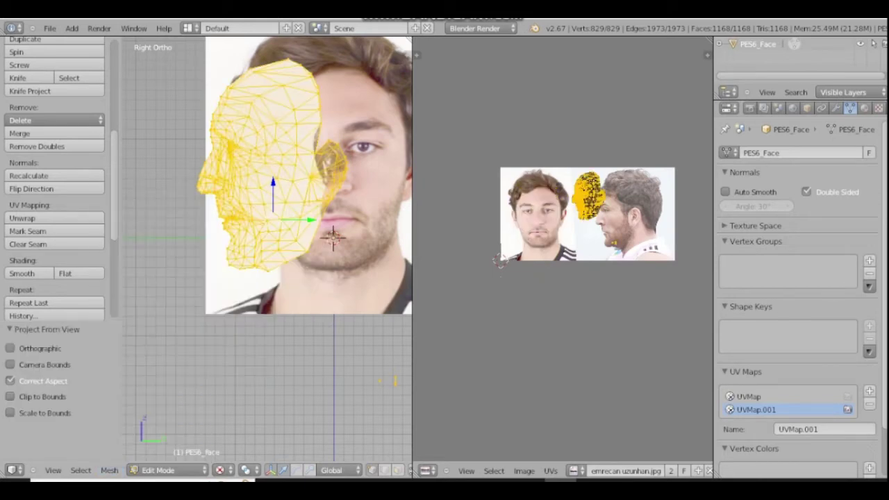
scroll(605, 194, "up", 5)
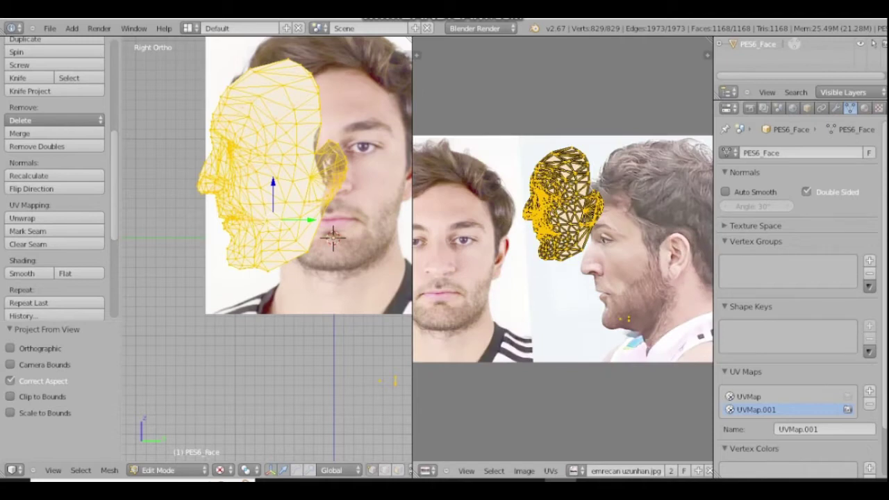
Step: Move the projected UVs onto the player's profile photo and enlarge them by about 1.26 to cover the face
key("g")
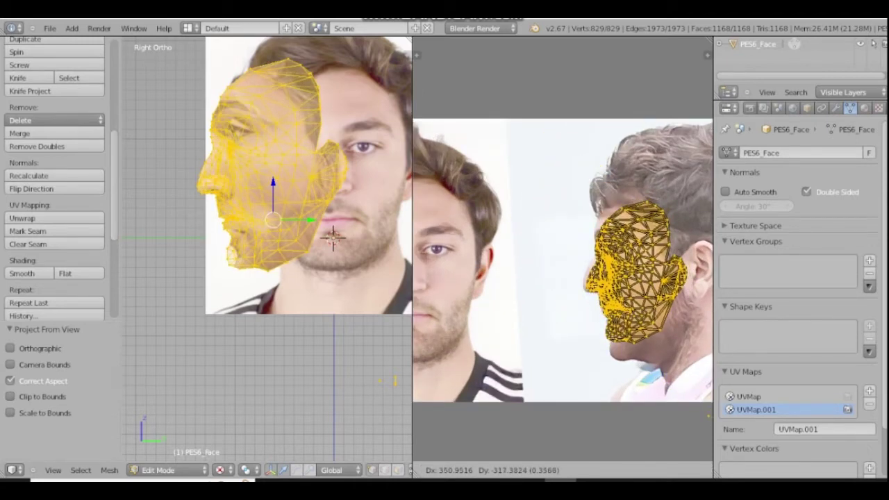
key("Return")
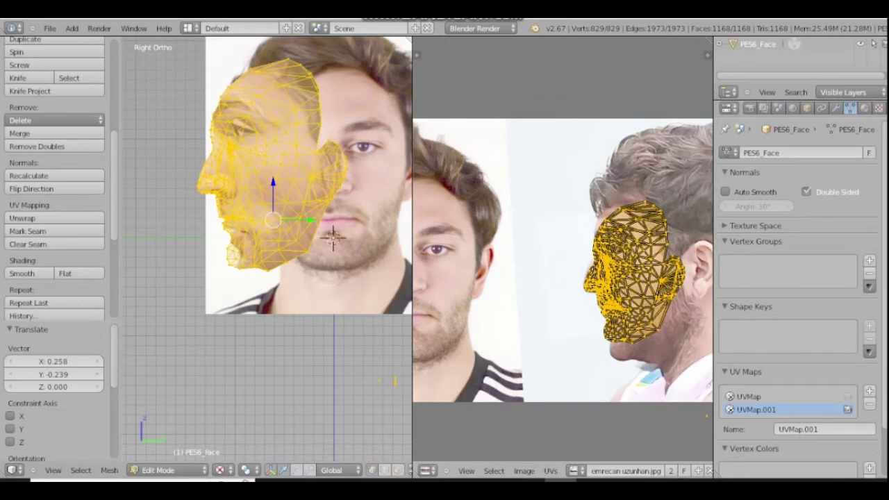
key("s")
key("Return")
key("g")
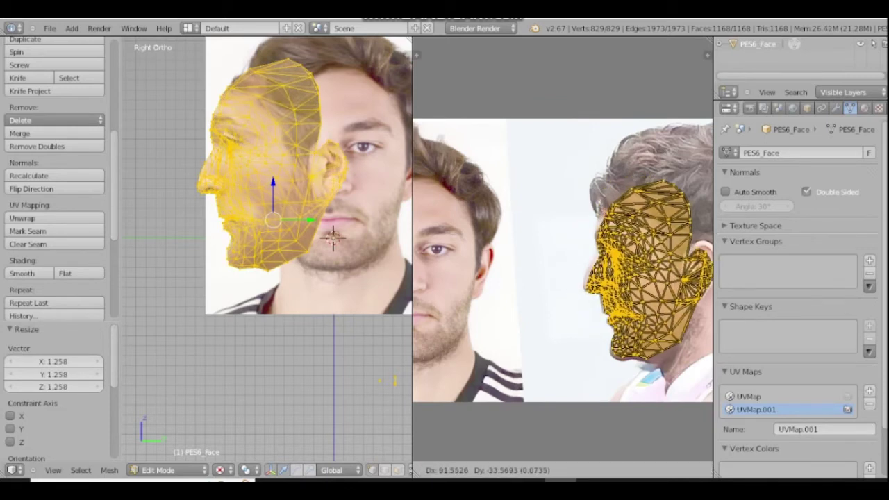
key("Return")
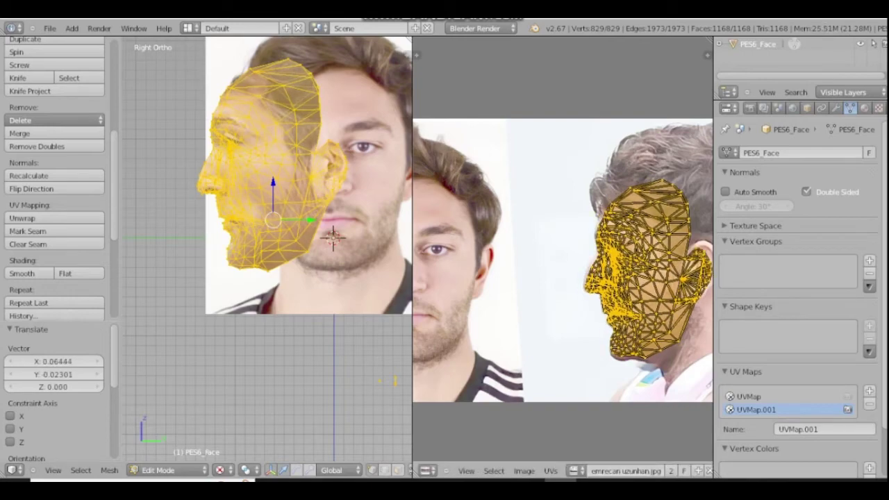
Step: Fine-tune the UV layout's scale and position so its nose, lips and forehead outline follow the profile in the side photo
scroll(603, 257, "down", 2)
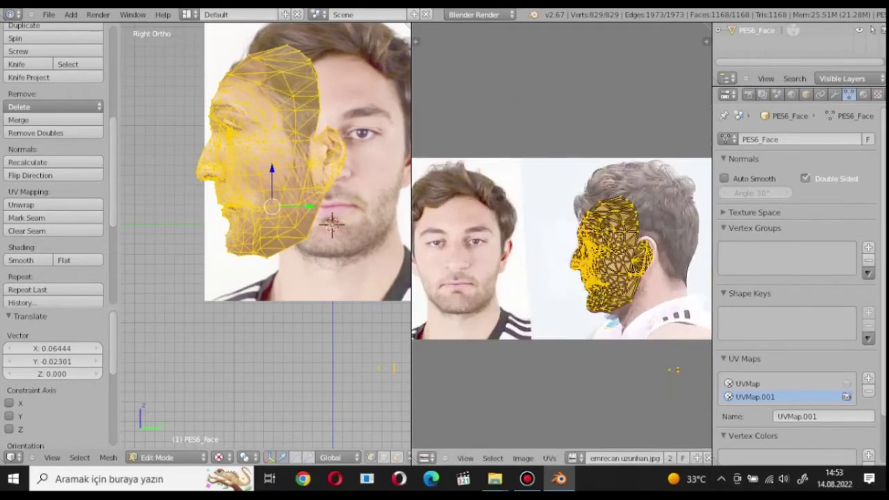
scroll(603, 257, "up", 6)
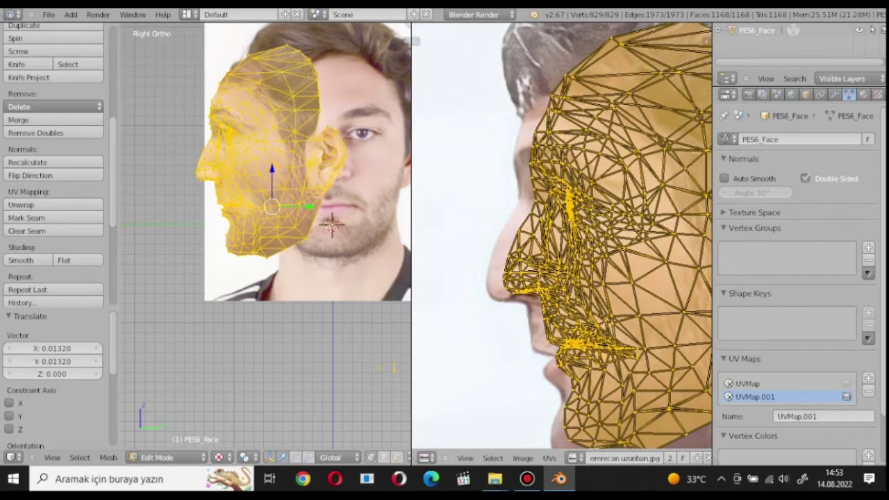
key("s")
key("Return")
key("g")
key("Return")
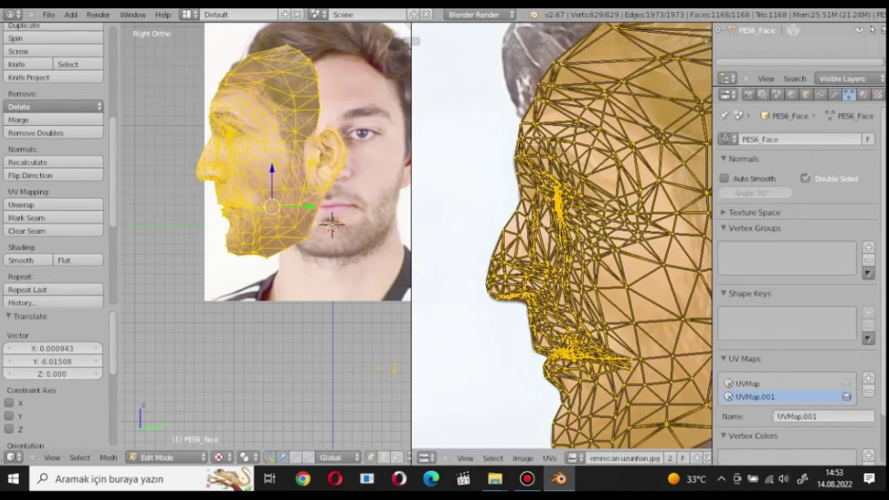
Step: Examine how the UV layout lines up with the side photo around the chin, lips, nose, eye and ear
scroll(563, 243, "down", 4)
scroll(562, 243, "up", 6)
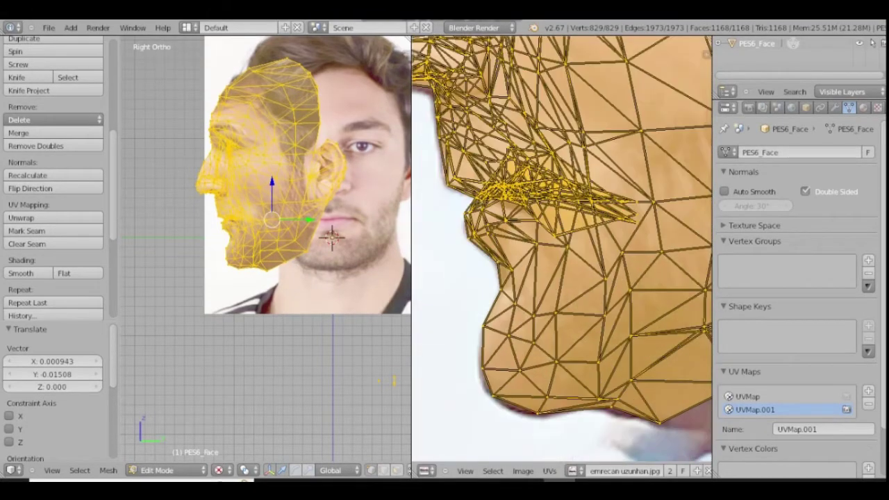
scroll(515, 361, "down", 4)
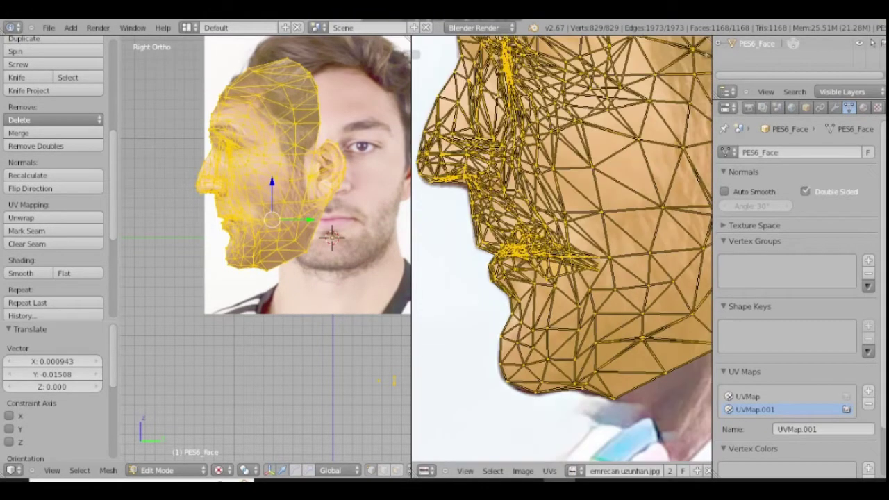
scroll(486, 182, "up", 6)
scroll(514, 167, "down", 6)
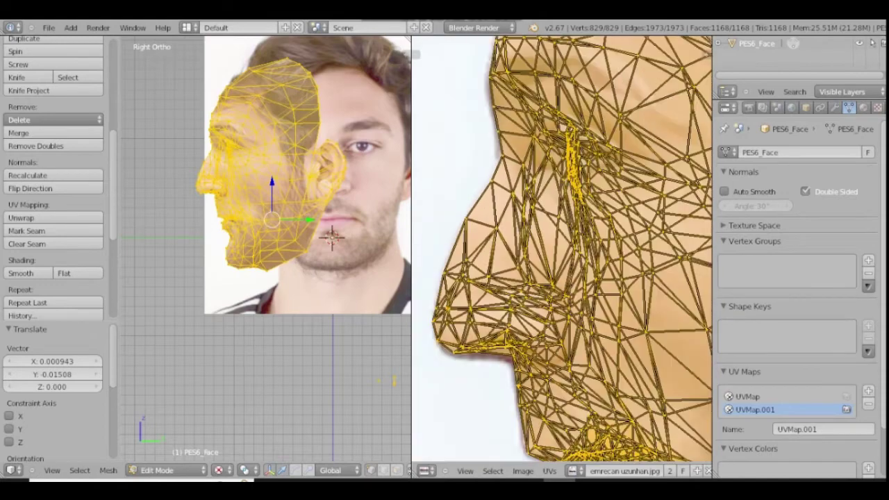
scroll(521, 195, "up", 1)
scroll(559, 118, "down", 4)
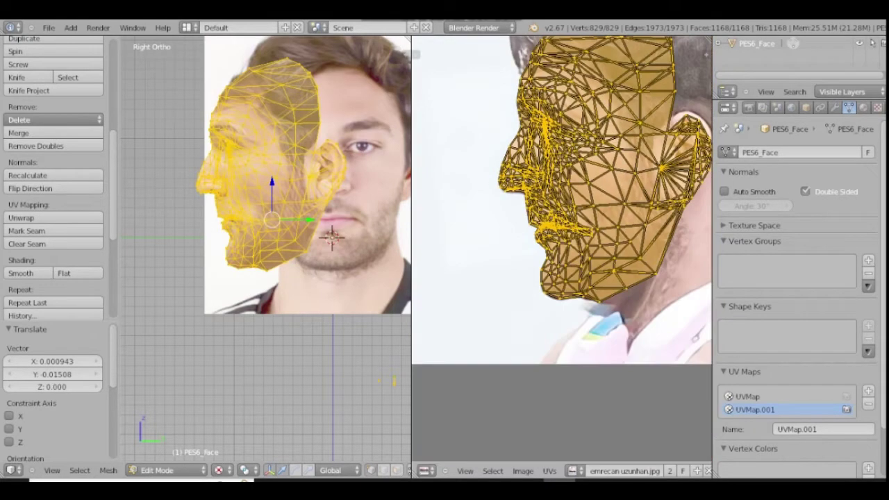
scroll(652, 125, "up", 2)
scroll(563, 243, "up", 5)
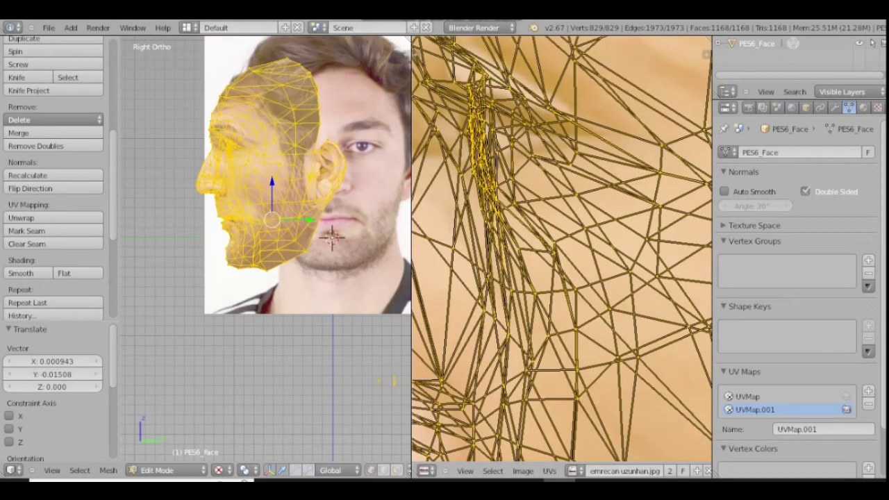
scroll(563, 243, "down", 5)
scroll(563, 243, "down", 3)
scroll(563, 243, "up", 3)
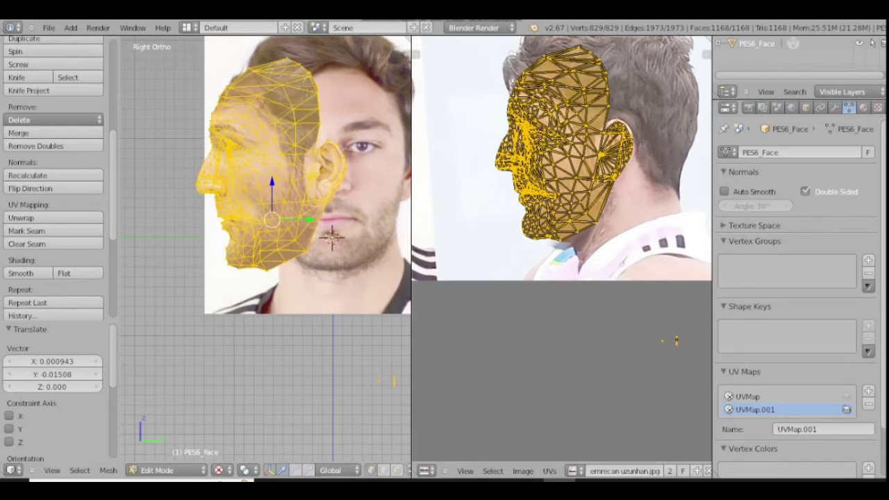
Step: Enter Texture Paint mode, make UVMap active and clone the side photo over the side of the face from UVMap.001
left_click(166, 470)
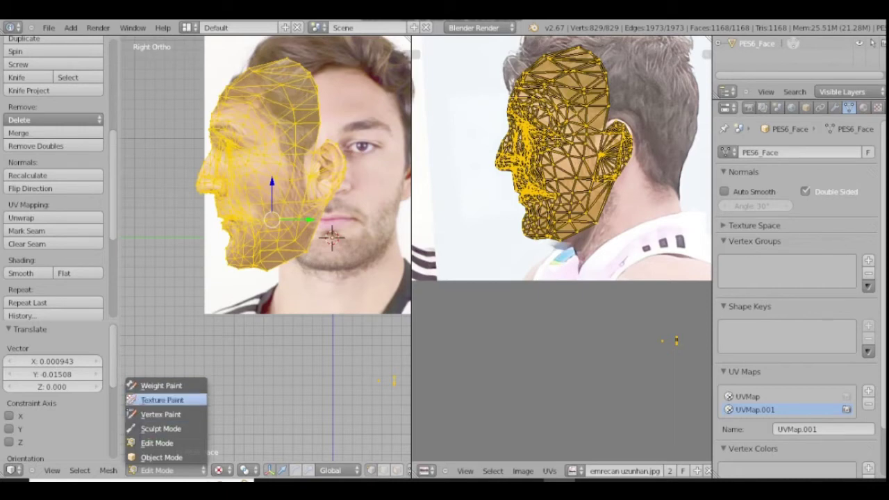
left_click(167, 400)
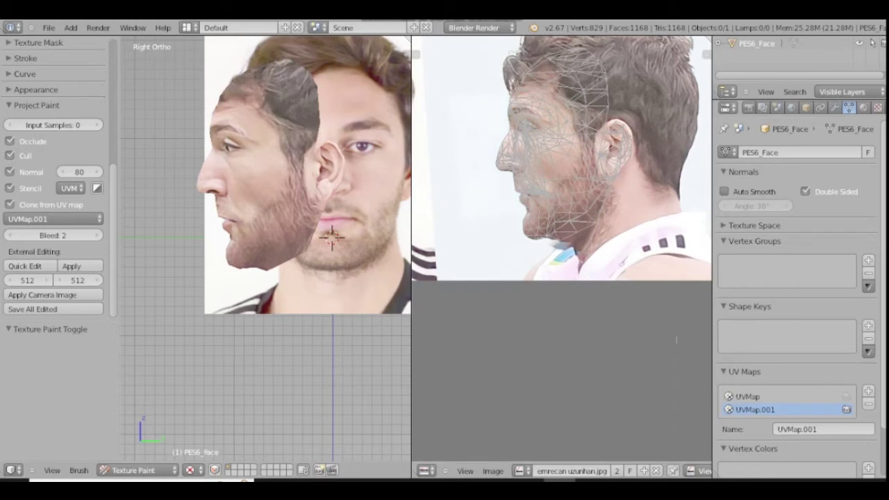
left_click(764, 397)
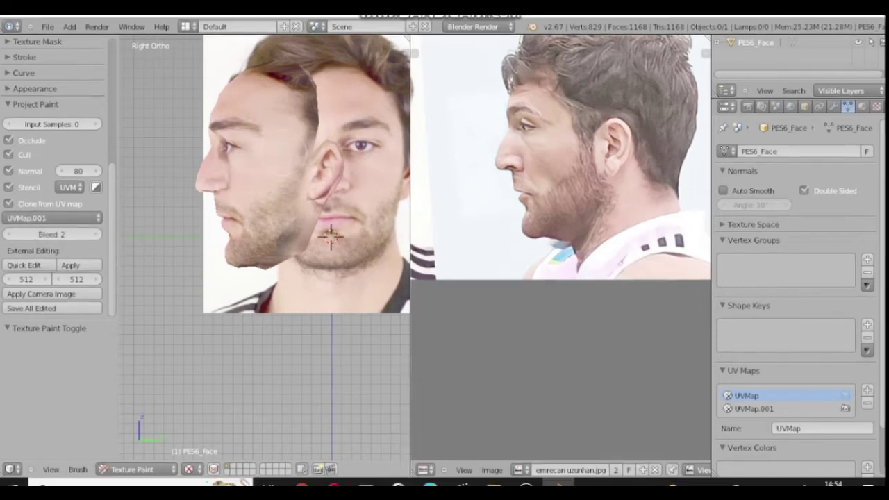
mouse_move(291, 141)
left_mouse_down()
mouse_move(292, 92)
mouse_move(271, 75)
mouse_move(297, 142)
mouse_move(291, 208)
mouse_move(275, 247)
mouse_move(255, 234)
mouse_move(267, 201)
mouse_move(265, 179)
mouse_move(248, 183)
mouse_move(247, 117)
mouse_move(224, 131)
mouse_move(281, 78)
mouse_move(279, 111)
mouse_move(269, 102)
mouse_move(307, 94)
left_mouse_up()
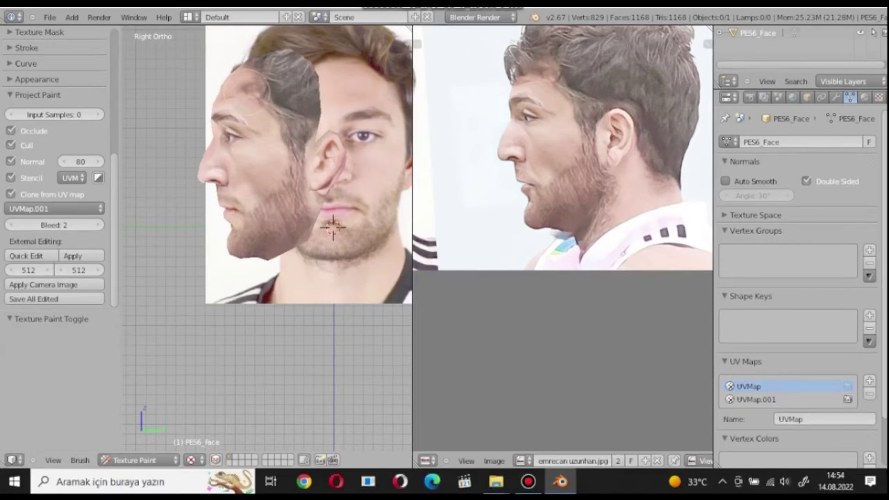
Step: Turn the painted head to face the front and put the model in Edit Mode
scroll(271, 165, "down", 2)
middle_click_drag(271, 166, 416, 169)
scroll(318, 198, "up", 5)
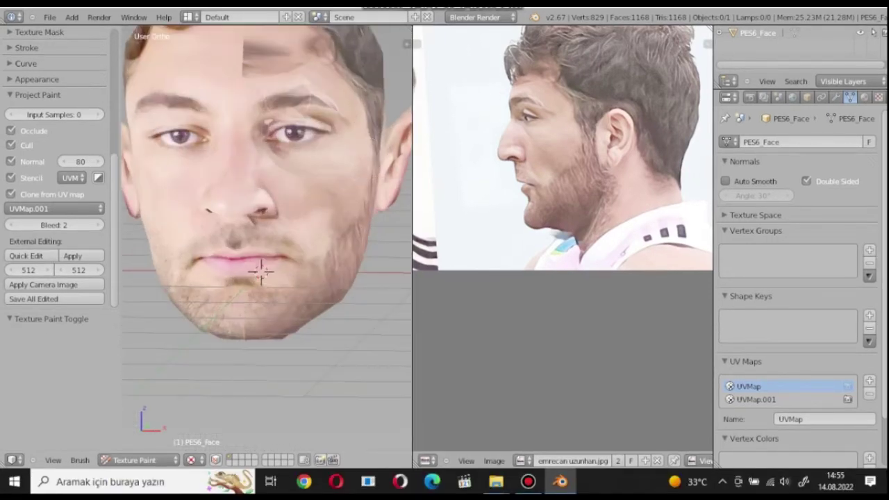
scroll(317, 197, "down", 3)
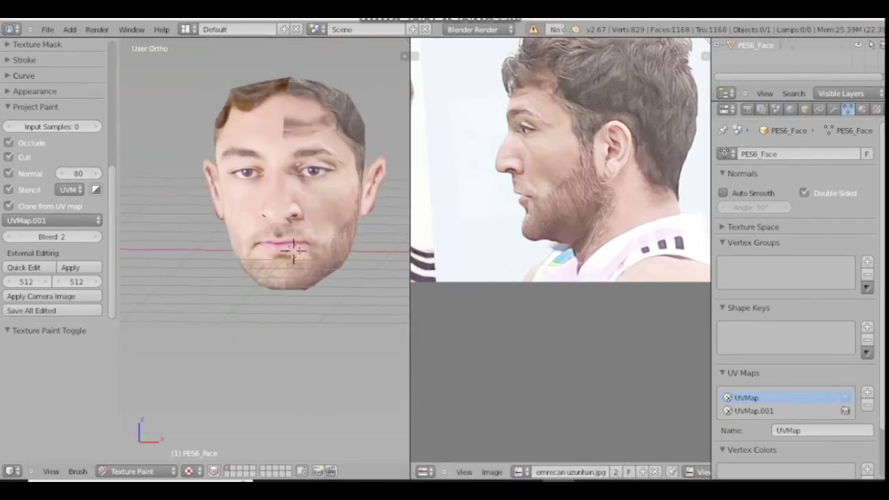
left_click(136, 471)
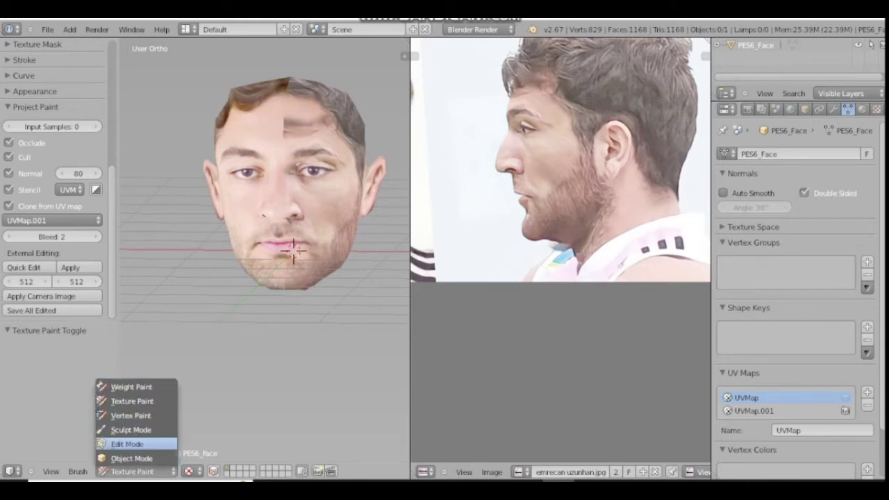
left_click(130, 443)
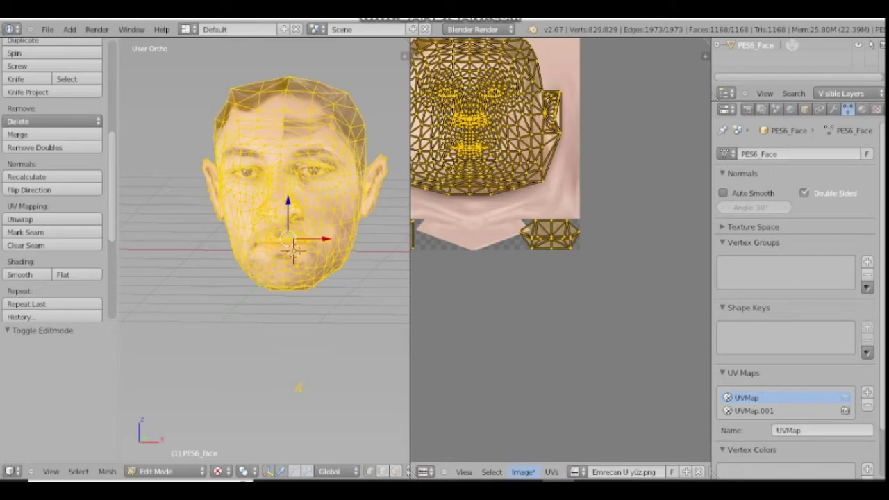
left_click(522, 471)
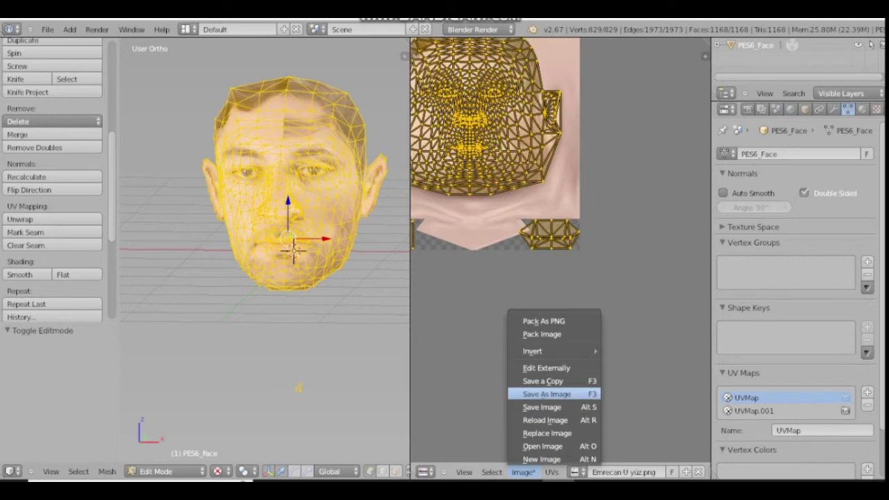
left_click(546, 393)
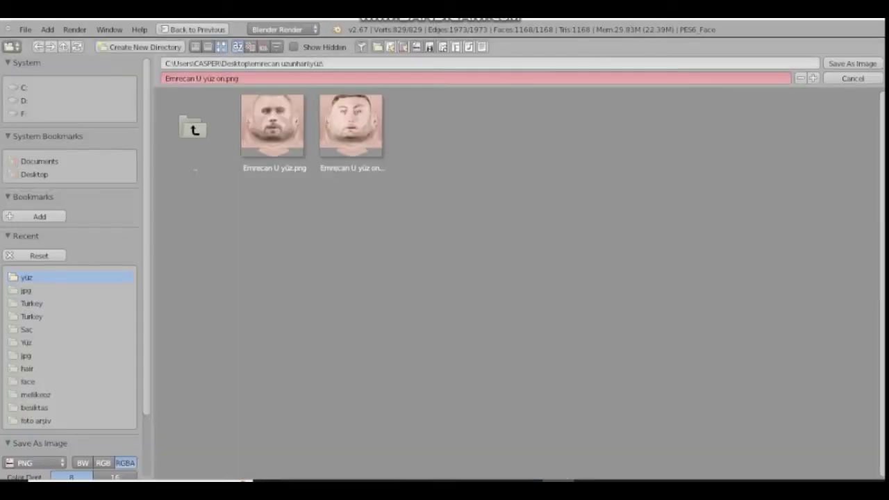
left_click(475, 79)
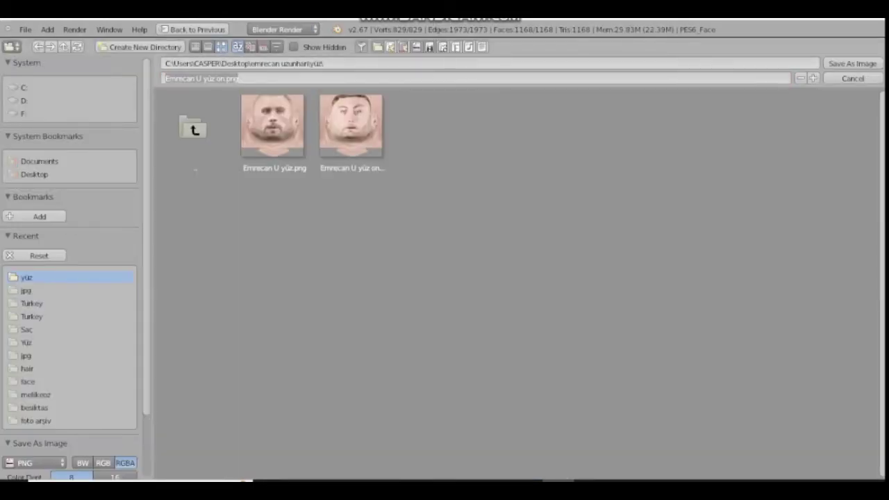
left_click(225, 78)
key("BackSpace")
key("BackSpace")
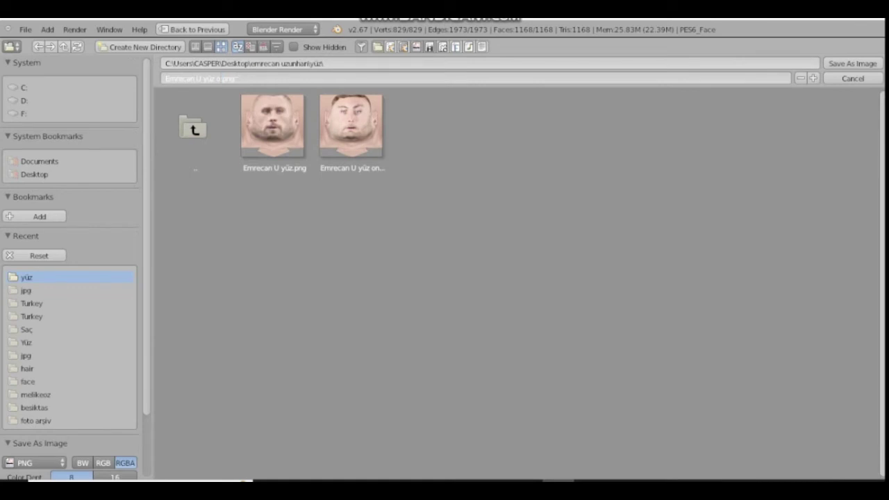
type("yan")
key("Return")
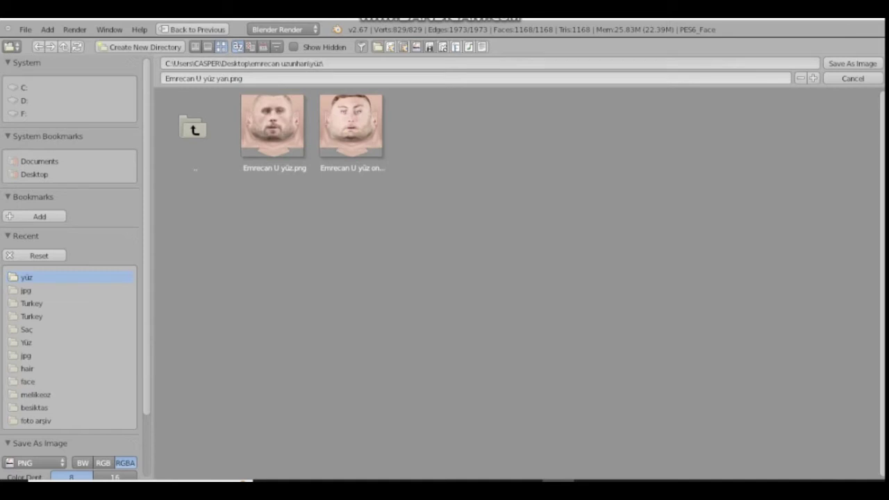
left_click(853, 63)
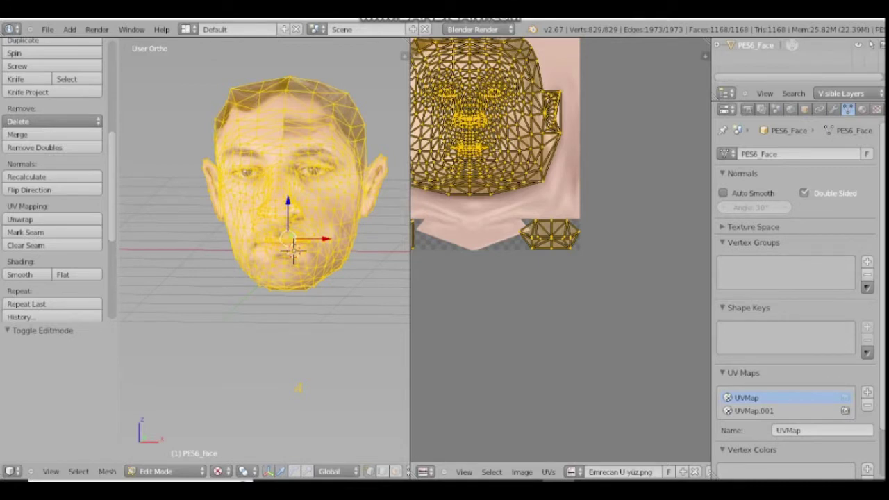
Step: Return the model to Object Mode and export the face to Emrecan U yüz.bin with the PES13 Face/Hair Modifier
left_click(776, 109)
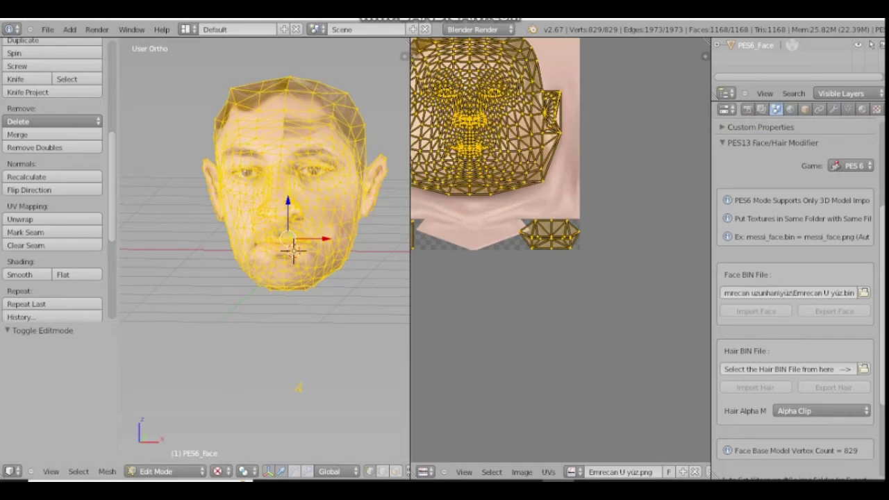
left_click(165, 471)
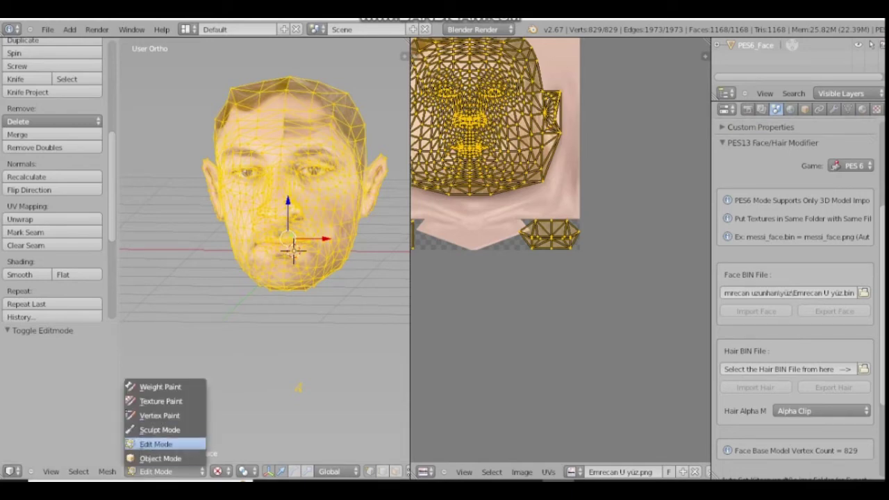
left_click(160, 459)
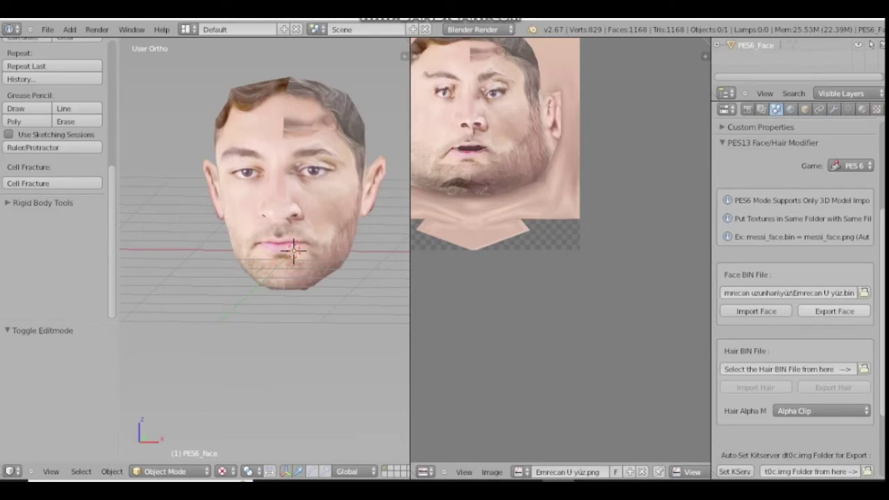
left_click(833, 311)
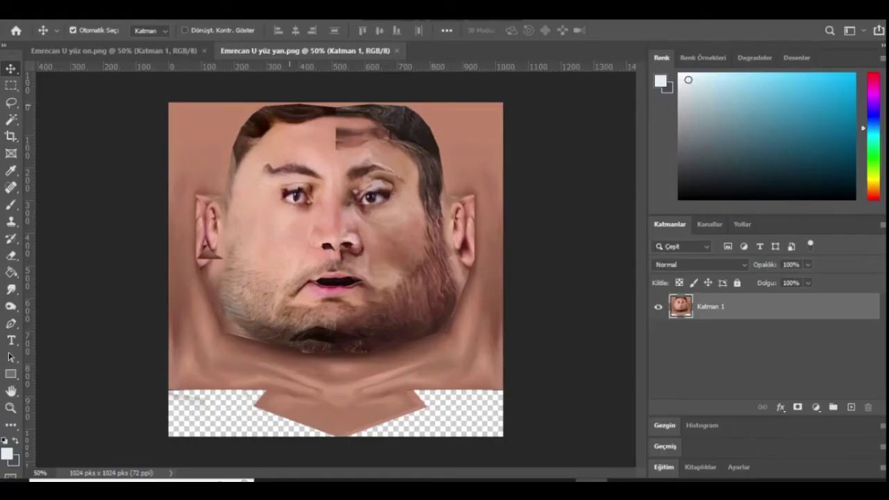
Step: In Photoshop, copy the whole Emrecan U yüz yan.png texture and paste it as a new layer into Emrecan U yüz on.png
key("ctrl+a")
left_click(177, 50)
key("ctrl+v")
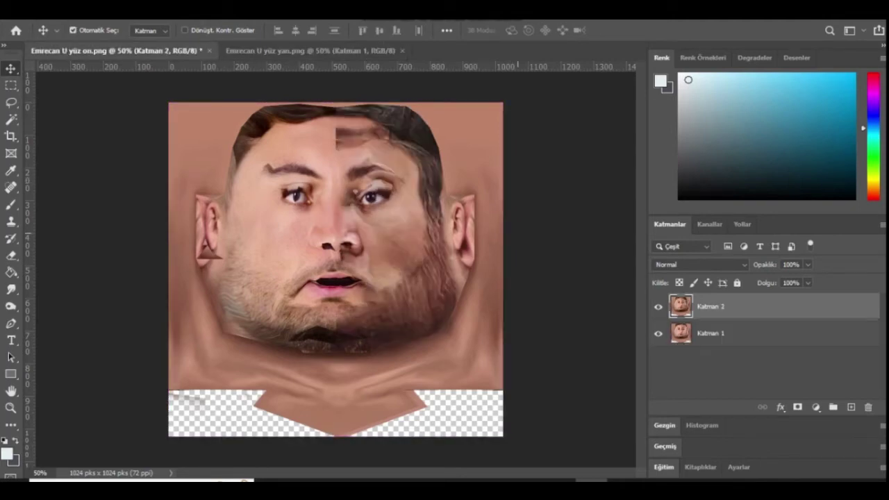
Step: Toggle the visibility of layer Katman 2 repeatedly to compare the side-photo texture with the front-photo texture beneath it
left_click(658, 306)
left_click(659, 307)
left_click(658, 307)
key("ctrl+comma")
left_click(659, 306)
left_click(658, 306)
key("ctrl+comma")
left_click(658, 306)
left_click(658, 306)
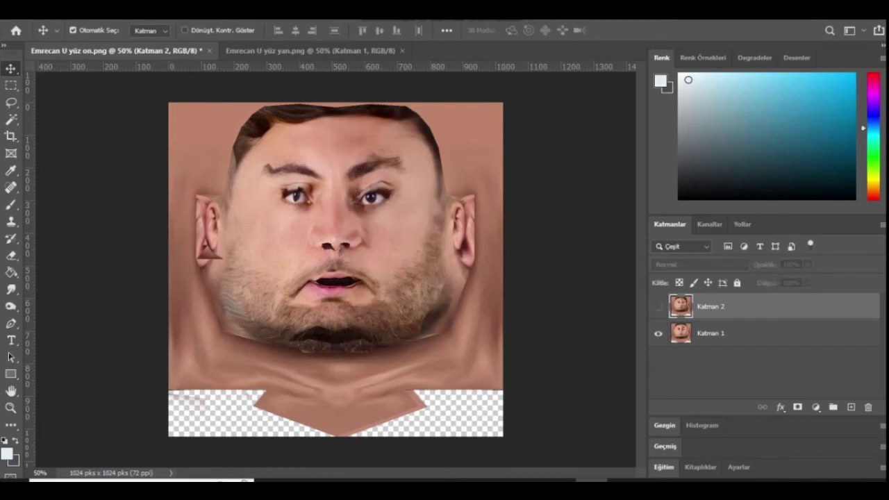
left_click(658, 307)
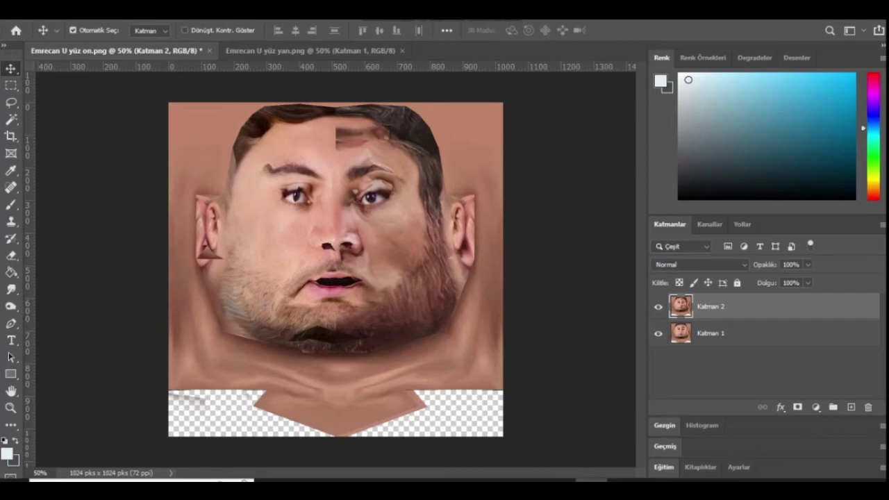
left_click(658, 306)
left_click(658, 306)
left_click(658, 306)
left_click(658, 306)
left_click(658, 306)
left_click(658, 306)
left_click(658, 306)
left_click(659, 306)
left_click(658, 306)
left_click(658, 306)
left_click(658, 306)
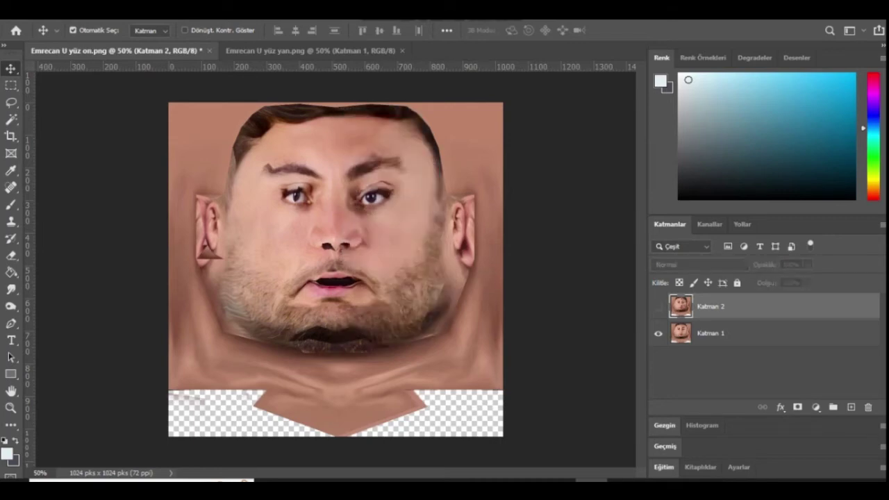
Step: Show Katman 2 again and erase its central forehead with an 86 px soft Eraser to reveal the front-photo texture
left_click(658, 306)
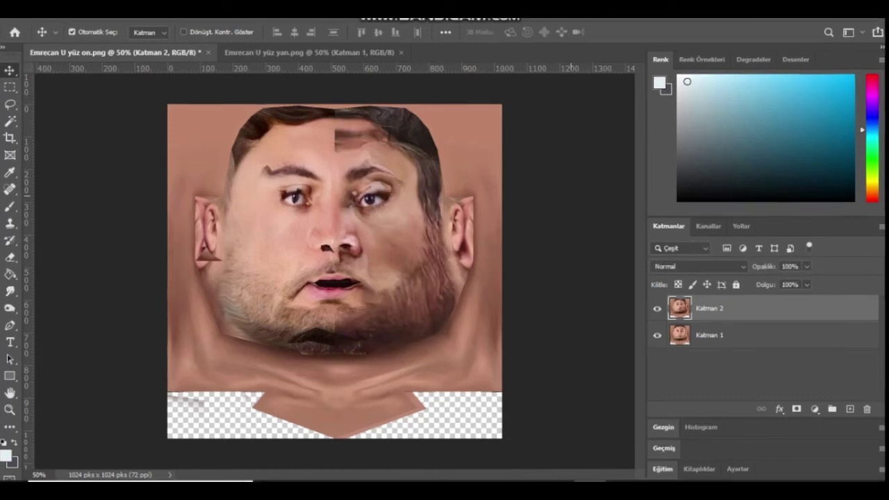
key("e")
right_click(389, 178)
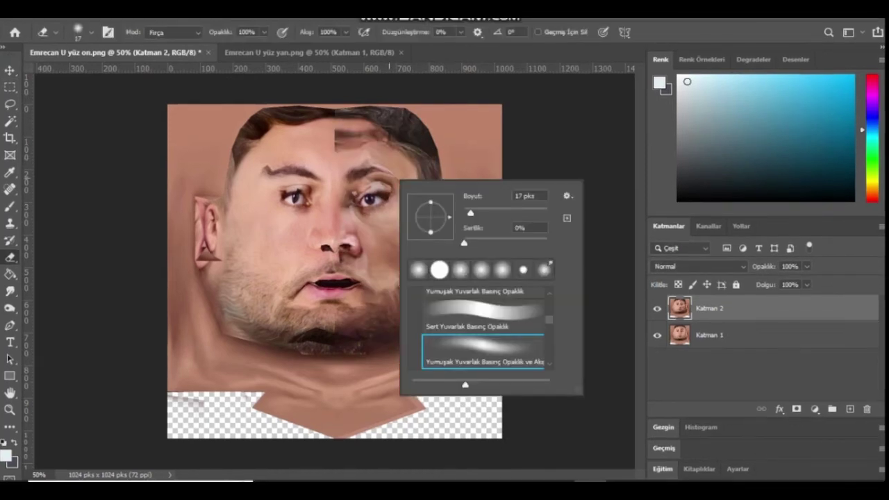
left_click_drag(493, 212, 497, 212)
left_click(340, 140)
mouse_move(340, 141)
left_mouse_down()
mouse_move(358, 136)
mouse_move(345, 148)
left_mouse_up()
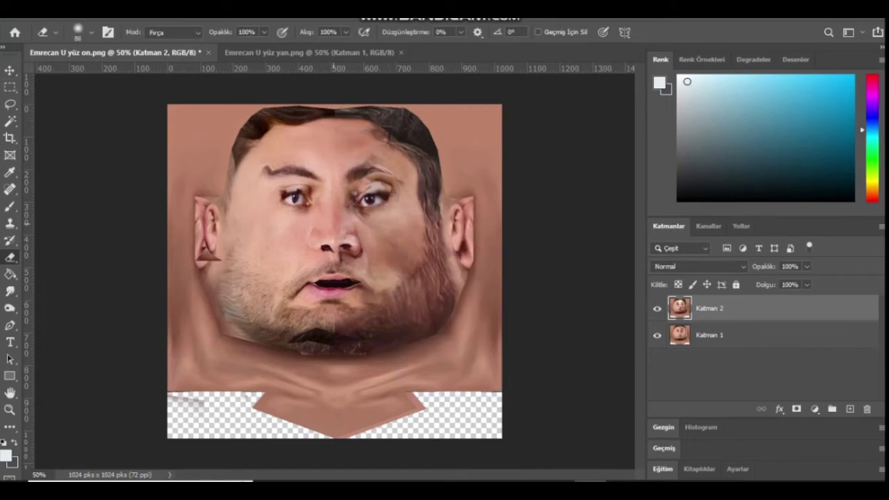
Step: Compare Katman 2 with the layer beneath and erase the side-photo texture around the eye and eyebrow
left_click(657, 308)
left_click(656, 308)
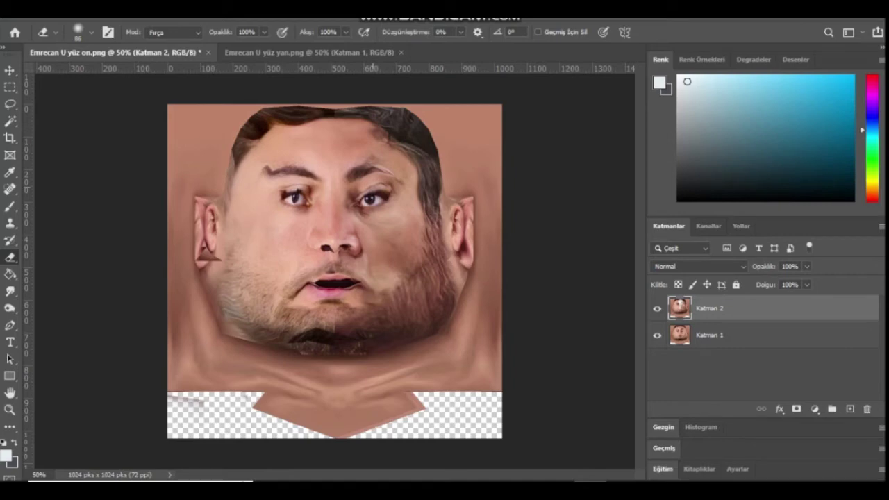
left_click_drag(396, 173, 383, 166)
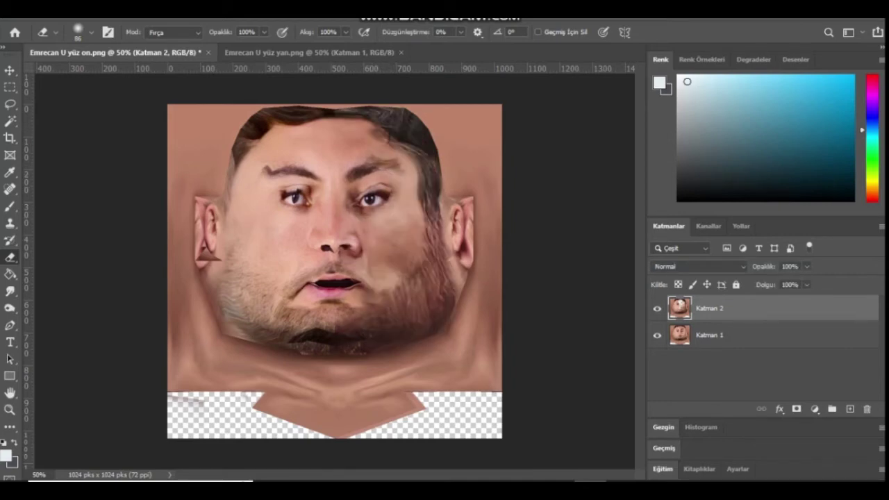
Step: Enlarge the Eraser to 291 px, soften the side-photo texture on Katman 2's bearded cheek, and toggle the layer to compare
right_click(409, 266)
left_click(407, 306)
left_click_drag(408, 306, 392, 302)
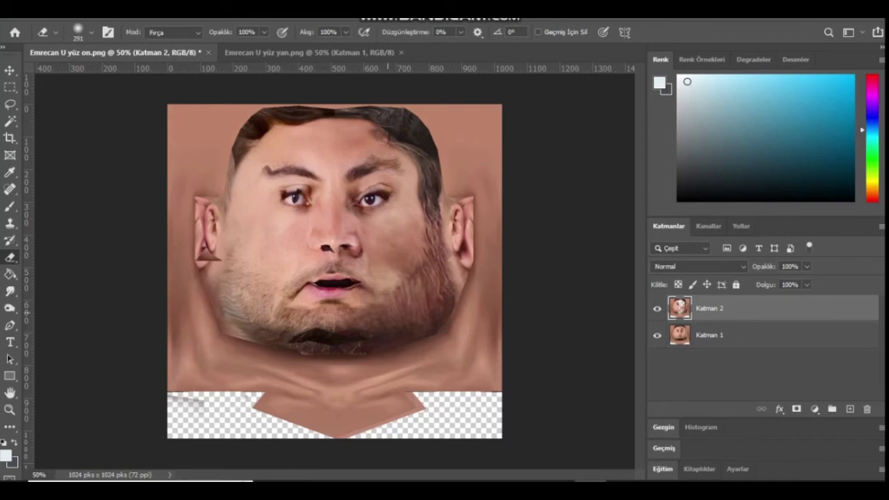
left_click(657, 309)
left_click(656, 308)
left_click(657, 308)
left_click(657, 308)
Step: Reduce the Eraser to 158 px and erase Katman 2 over the bridge of the nose
right_click(337, 216)
left_click_drag(468, 249, 455, 248)
left_click(332, 205)
Step: Select the side-photo half of the face on Katman 2, slightly past the centre, and copy it to a new layer
key("m")
left_click_drag(504, 440, 323, 102)
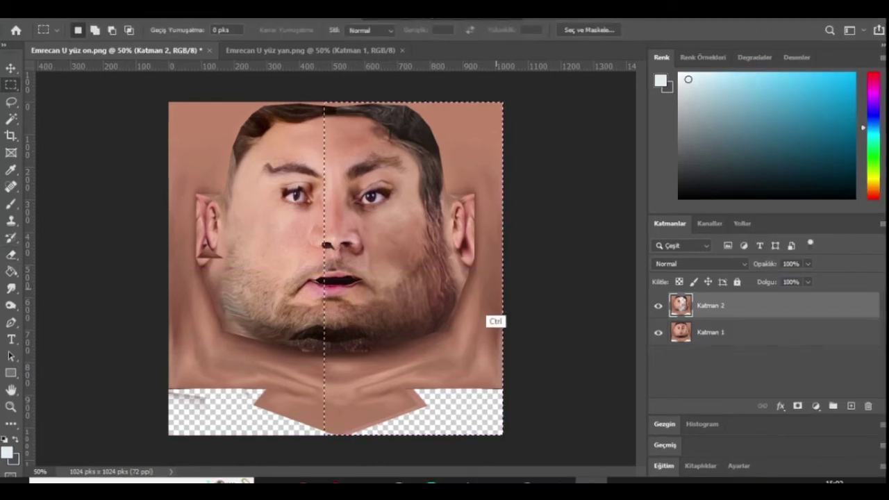
key("ctrl+j")
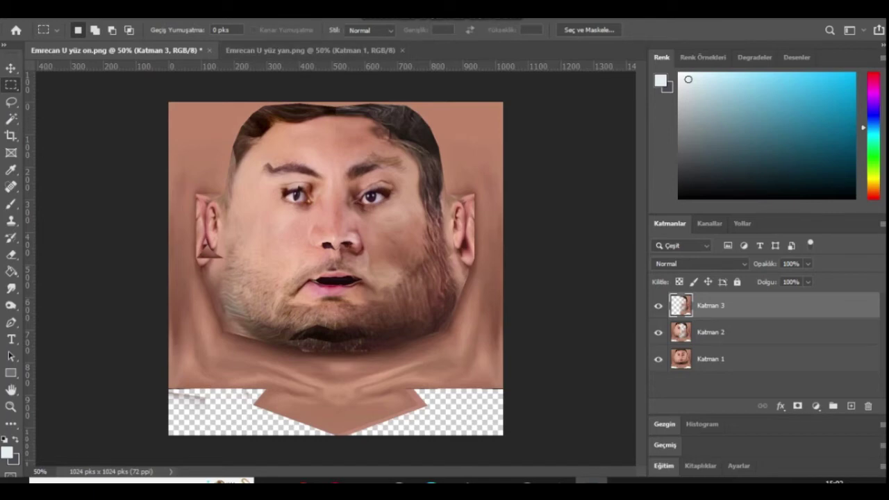
Step: Flip the copied half horizontally and move it over the opposite half of the face so the features mirror
left_click(95, 9)
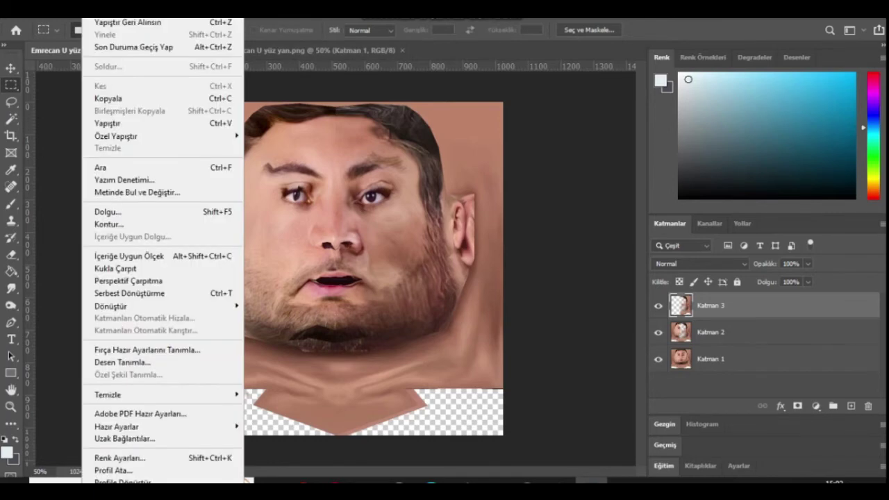
key("Right")
key("Up")
key("Up")
key("Up")
key("Up")
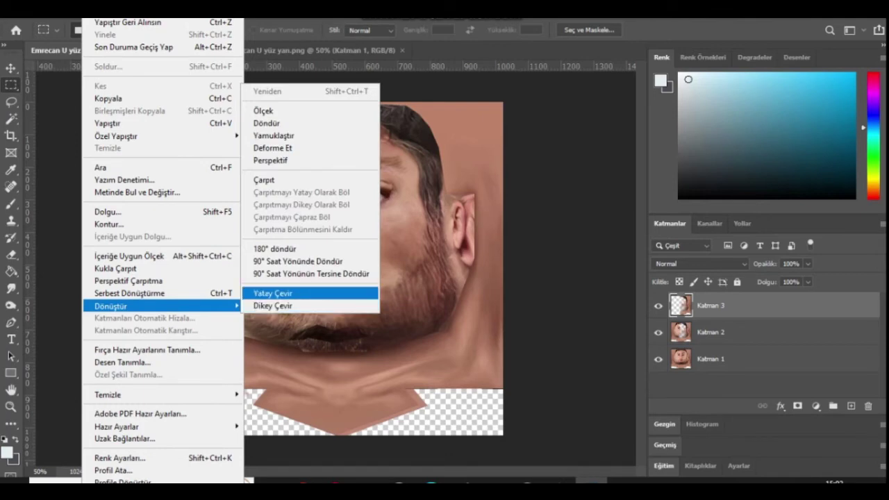
key("Down")
key("Down")
key("Down")
key("Return")
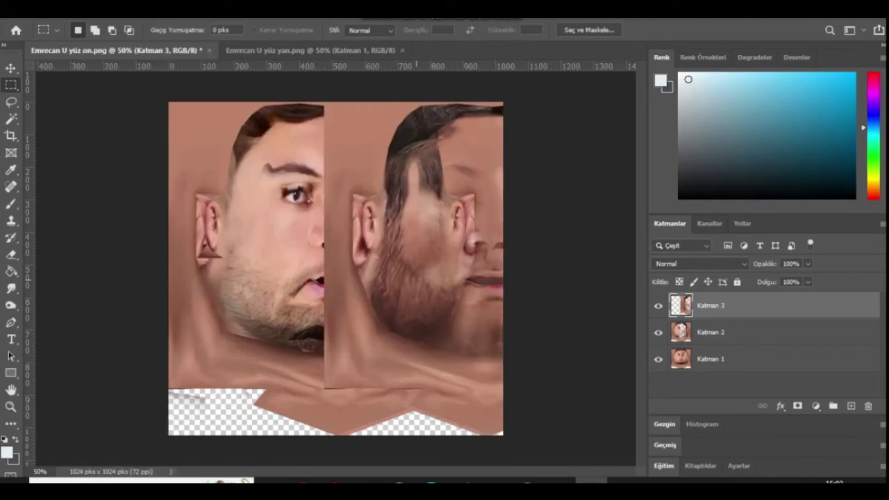
left_click_drag(427, 248, 269, 250, "ctrl")
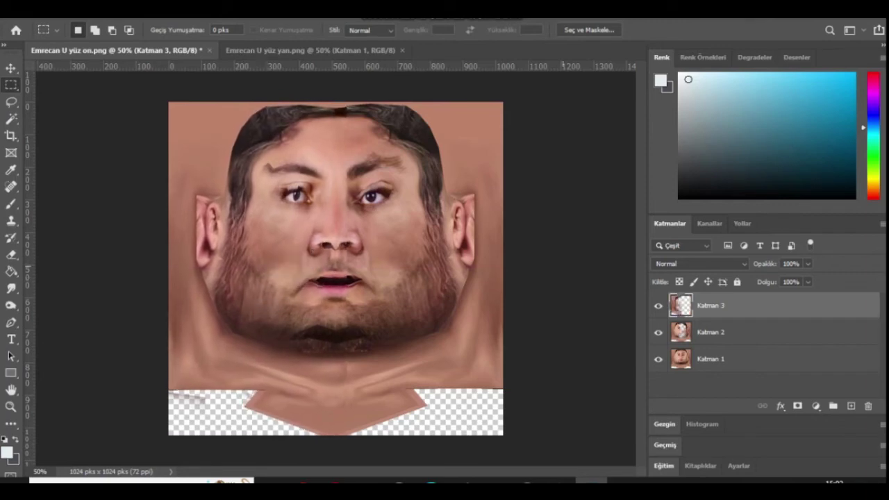
Step: Lower Katman 3's opacity to 66% and nudge the mirrored half horizontally to line it up with the face beneath
left_click(659, 306)
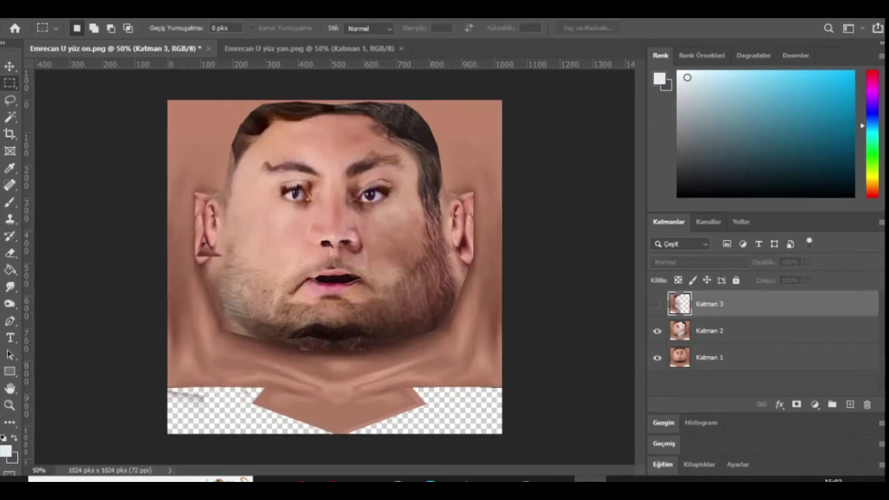
left_click(659, 305)
left_click_drag(807, 264, 784, 263)
left_click(665, 424)
left_click_drag(768, 429, 785, 429)
left_click_drag(768, 388, 759, 378)
key("ctrl+Left")
key("ctrl+Left")
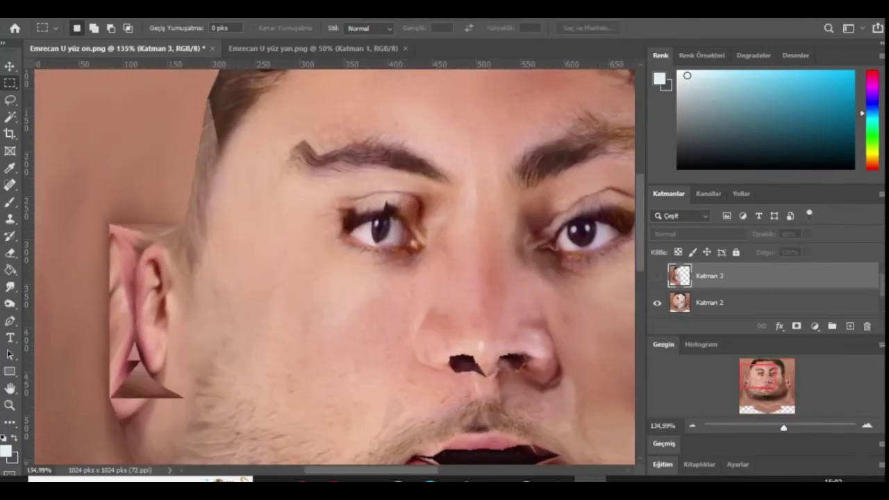
key("ctrl+Right")
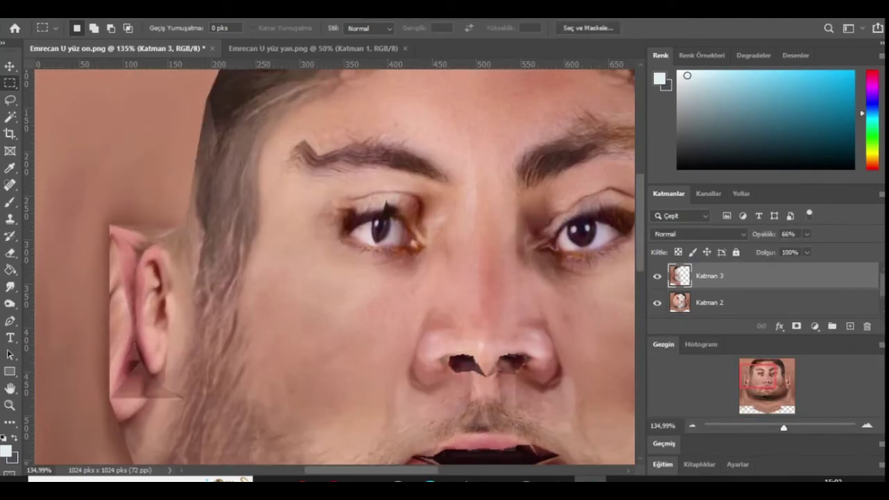
Step: Set Katman 3's opacity to 98% and switch to the Eraser tool with the whole texture in view
left_click(806, 234)
left_click_drag(805, 250, 827, 250)
left_click_drag(784, 428, 769, 428)
key("e")
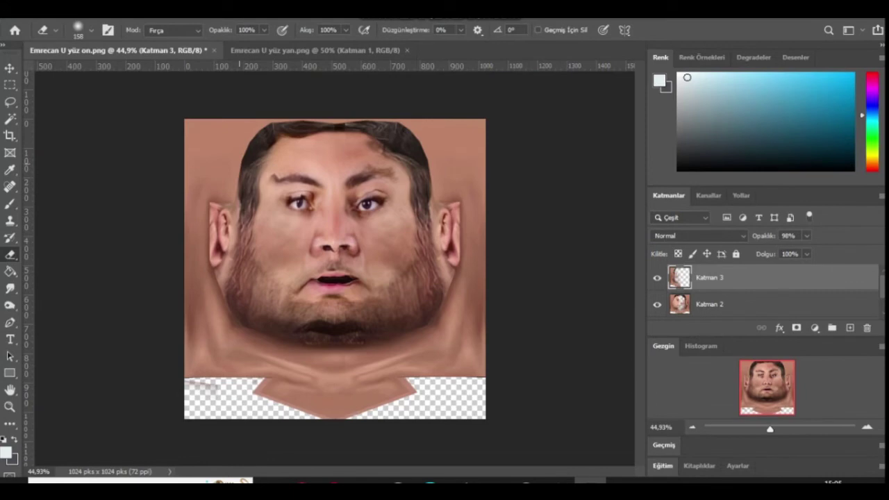
Step: Start saving the combined texture as a separate file in the yüz folder with PNG as the format
left_click(26, 12)
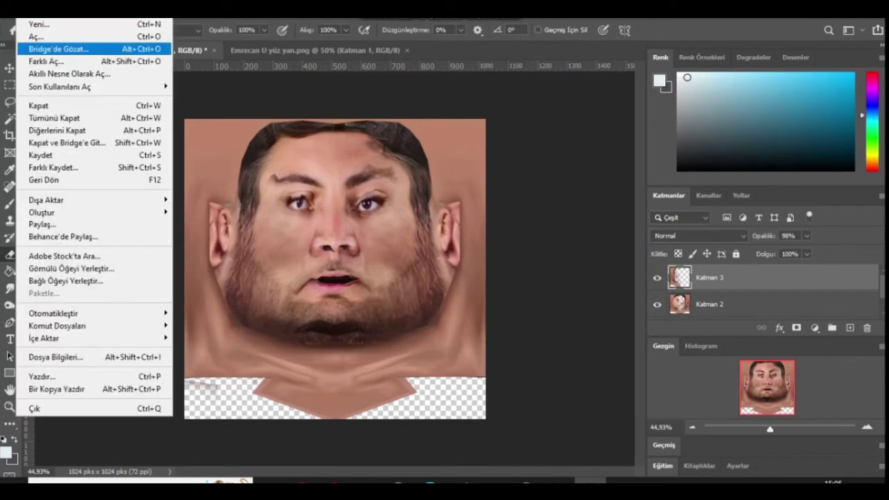
left_click(54, 167)
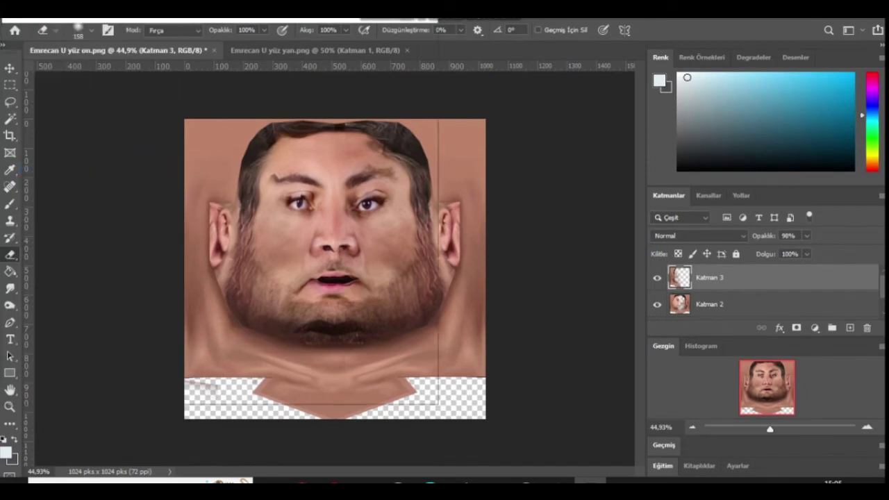
key("Tab")
key("alt+Down")
key("Down")
key("Down")
key("Down")
key("Down")
key("Down")
key("Down")
key("Down")
key("Down")
key("Down")
key("Down")
key("Down")
key("Down")
key("Down")
key("Down")
key("Down")
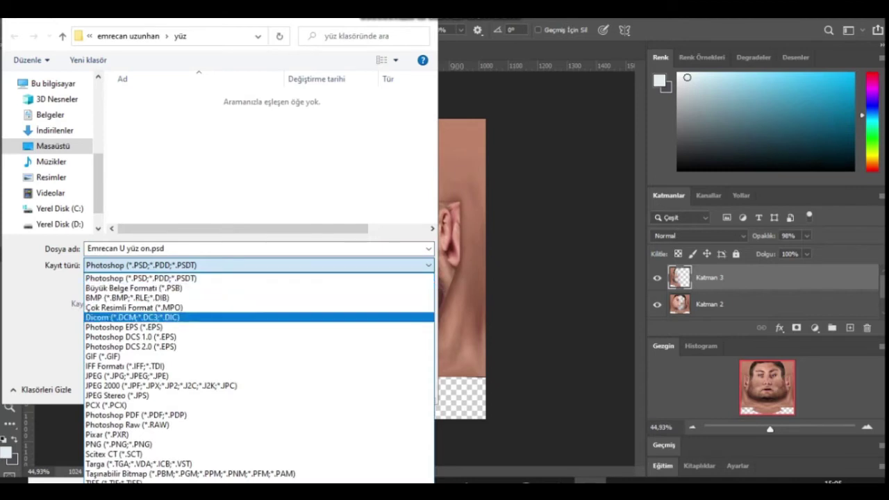
key("Down")
key("Down")
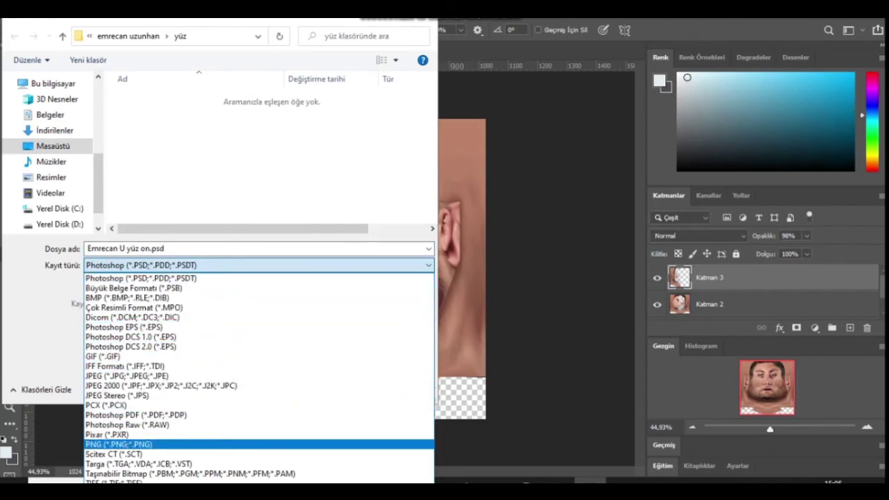
key("Return")
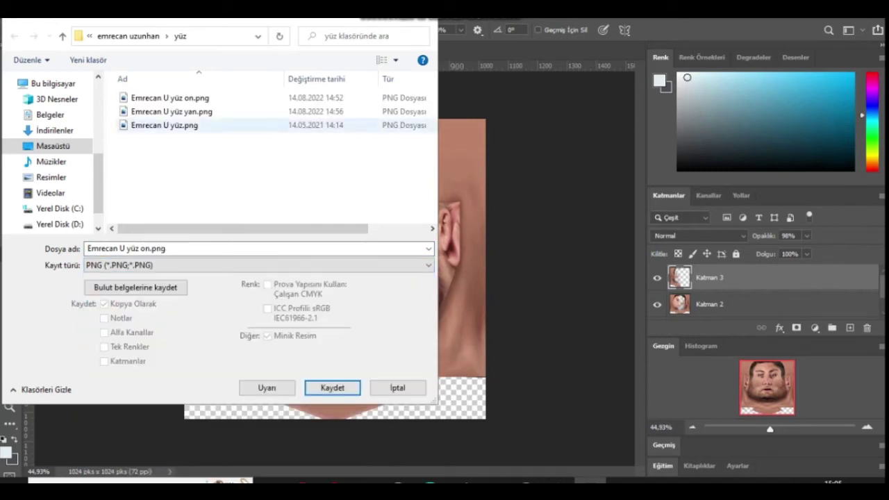
left_click(164, 126)
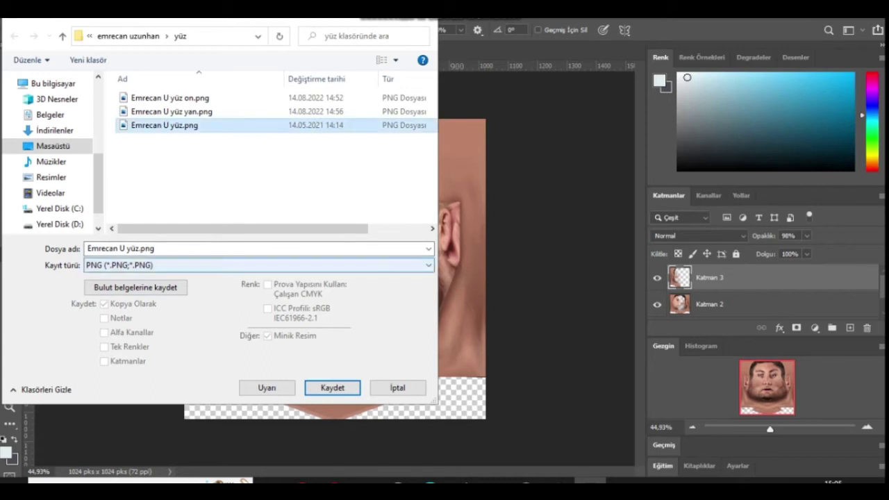
left_click(333, 388)
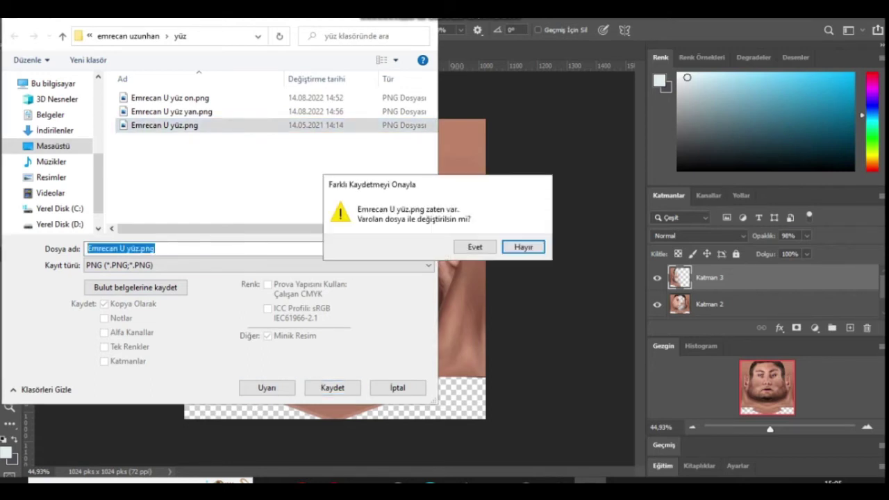
left_click(474, 246)
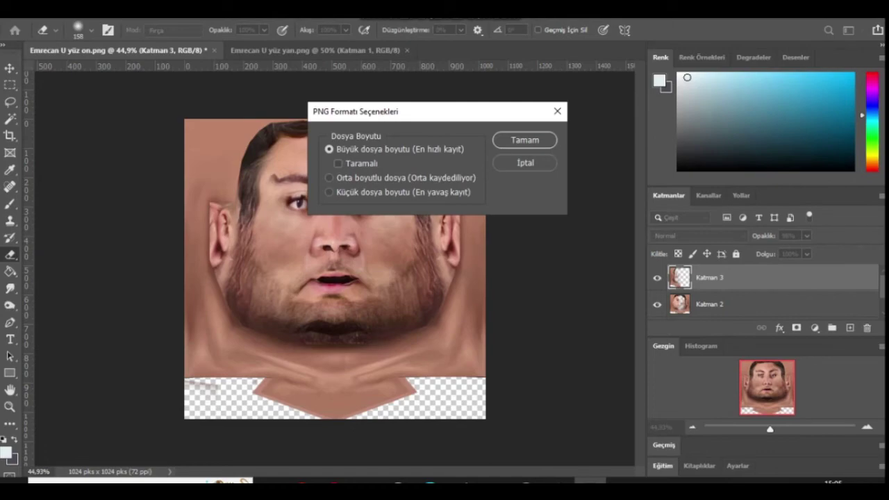
left_click(525, 140)
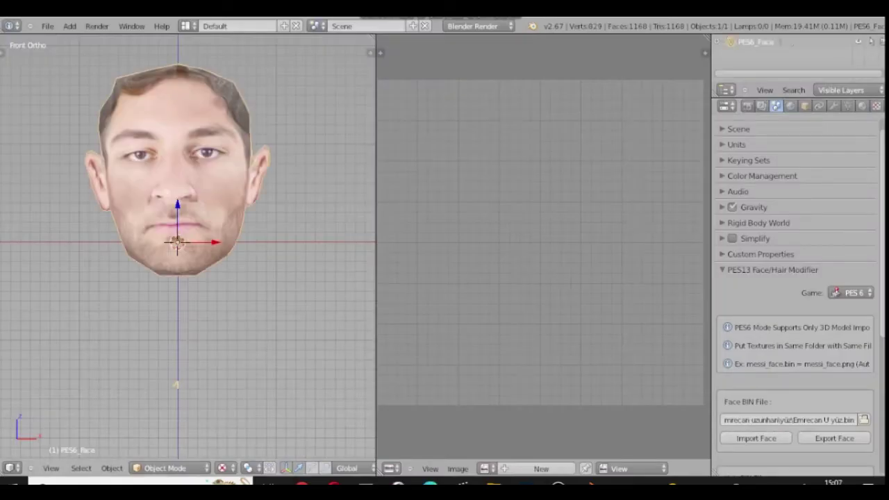
Step: Switch to Blender and inspect the combined texture on the face model from the front and at an angle
scroll(195, 174, "up", 1)
scroll(195, 165, "up", 2)
scroll(195, 165, "down", 2)
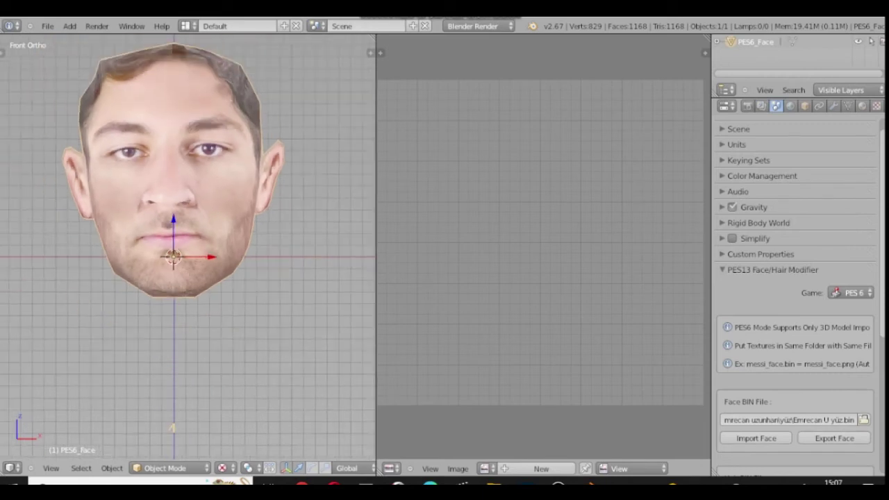
middle_click_drag(194, 166, 284, 167)
mouse_move(108, 427)
middle_mouse_down()
mouse_move(306, 423)
mouse_move(104, 425)
middle_mouse_up()
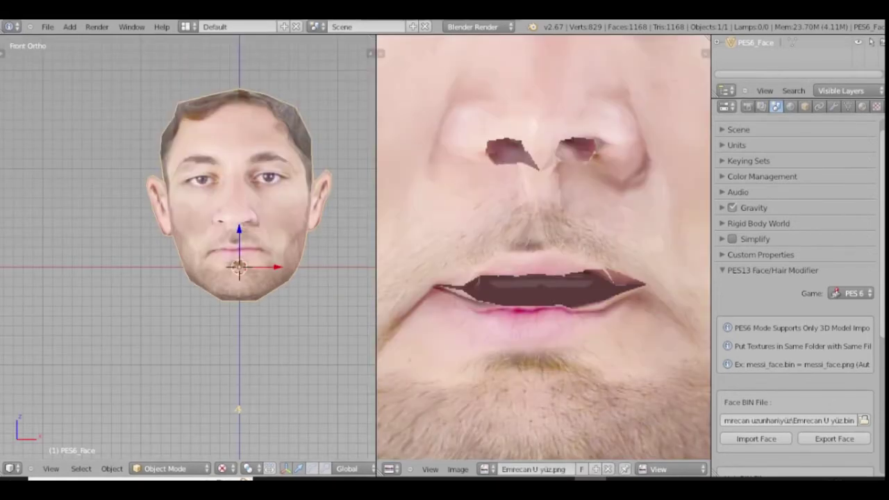
Step: Import the hair model Emrecan U saç.bin from the Saç folder with the PES13 Face/Hair Modifier
scroll(795, 291, "down", 8)
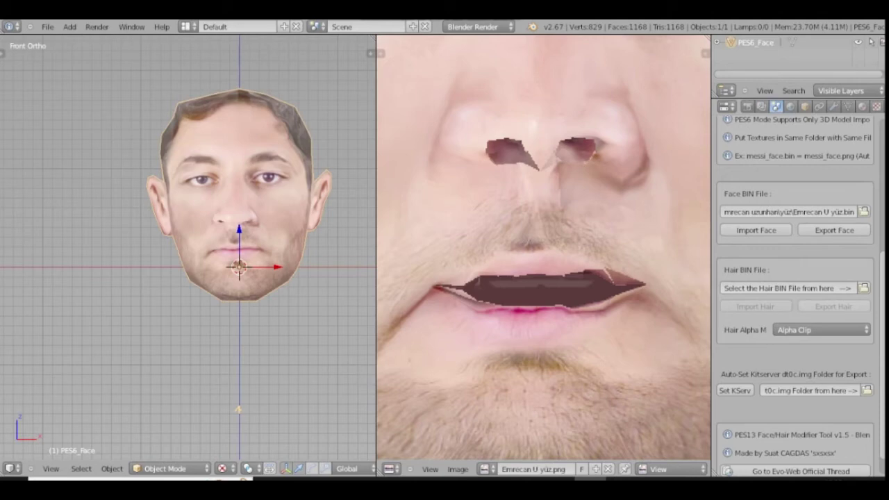
left_click(863, 288)
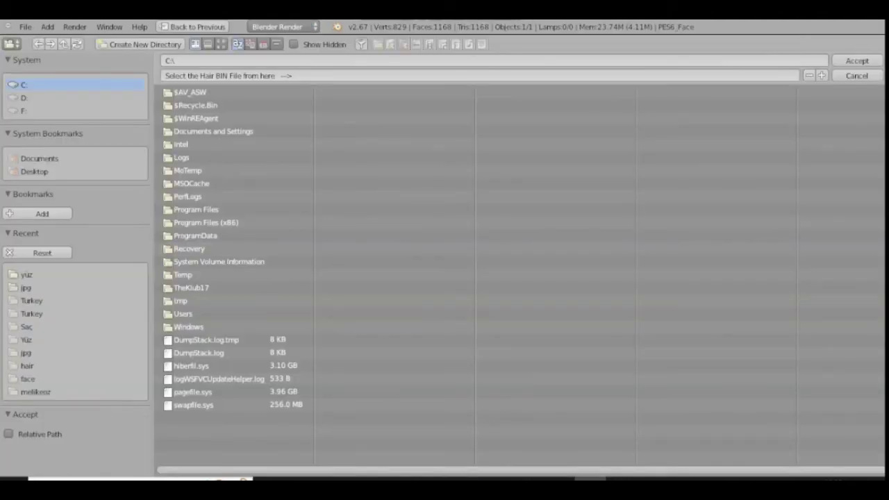
left_click(20, 274)
left_click(173, 93)
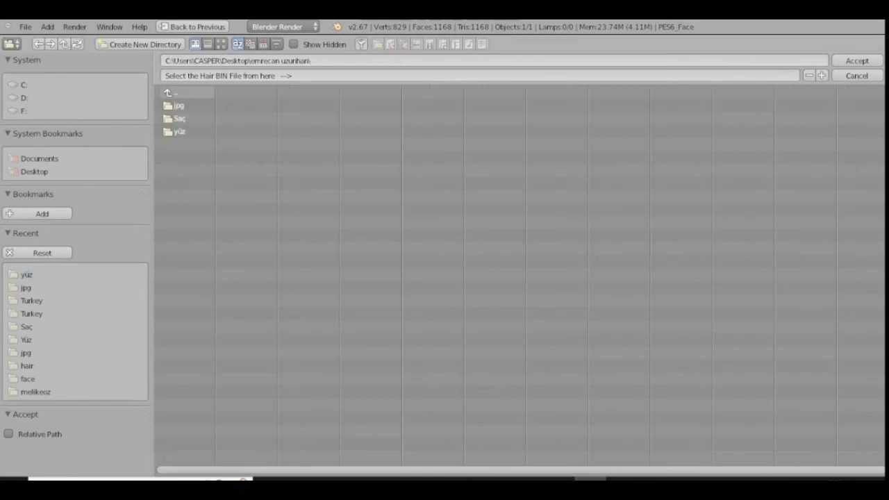
left_click(179, 118)
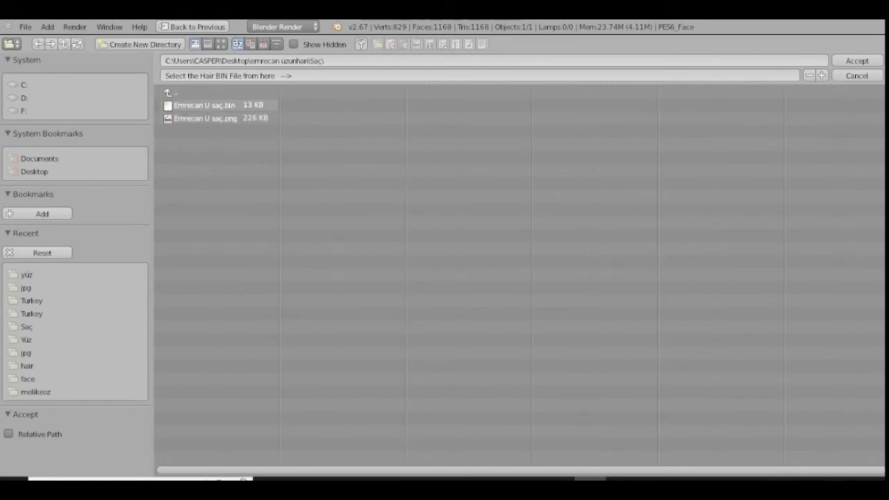
left_click(204, 105)
left_click(857, 61)
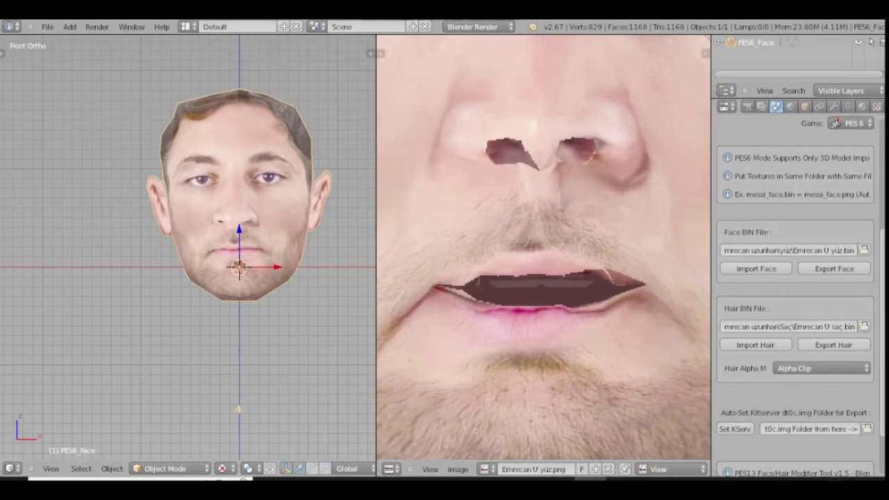
left_click(778, 345)
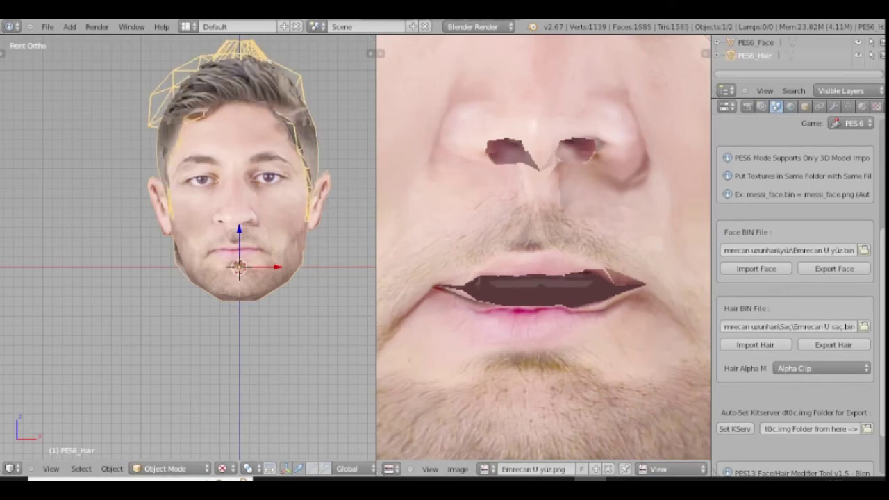
Step: Inspect how the imported hair fits the textured face from several angles, then return to the front view
scroll(265, 179, "down", 2)
scroll(266, 174, "up", 3)
middle_click_drag(263, 172, 628, 233)
middle_click_drag(253, 233, 337, 202)
middle_click_drag(393, 365, 257, 362)
middle_click_drag(361, 361, 353, 361)
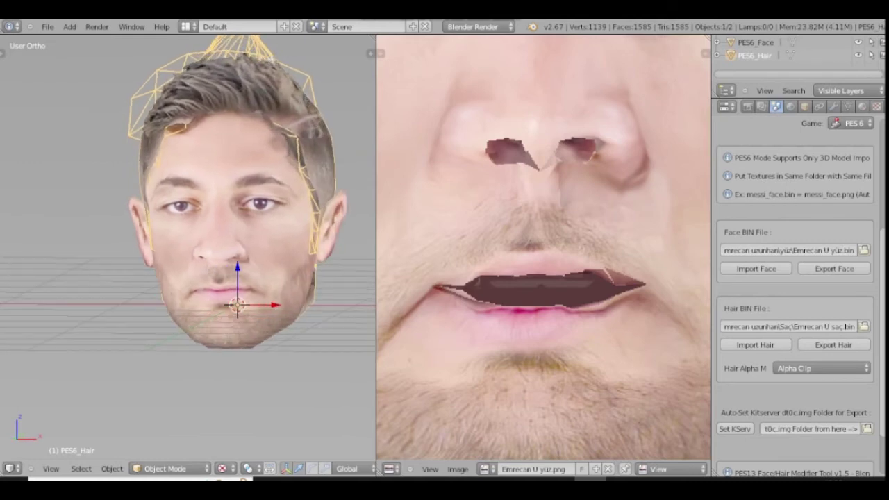
key("KP_1")
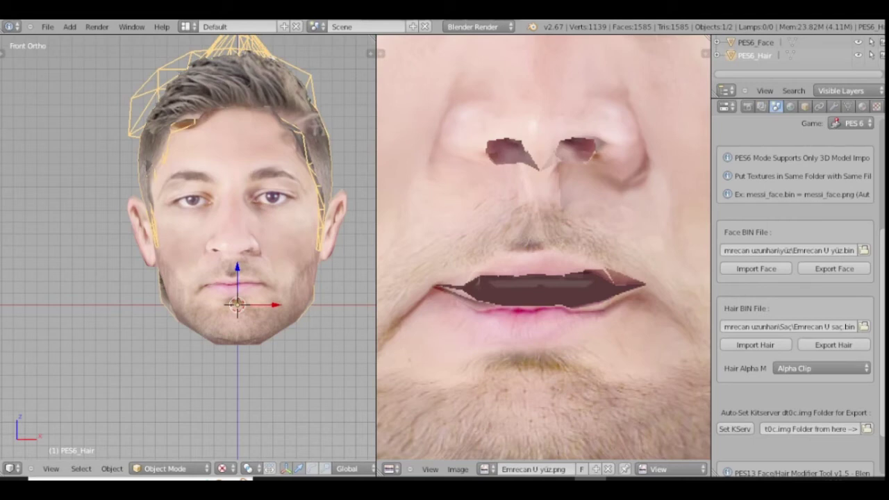
Step: Enable background images in the 3D view and load emrecan uzunhan.jpg as the reference photo
key("n")
scroll(299, 198, "down", 12)
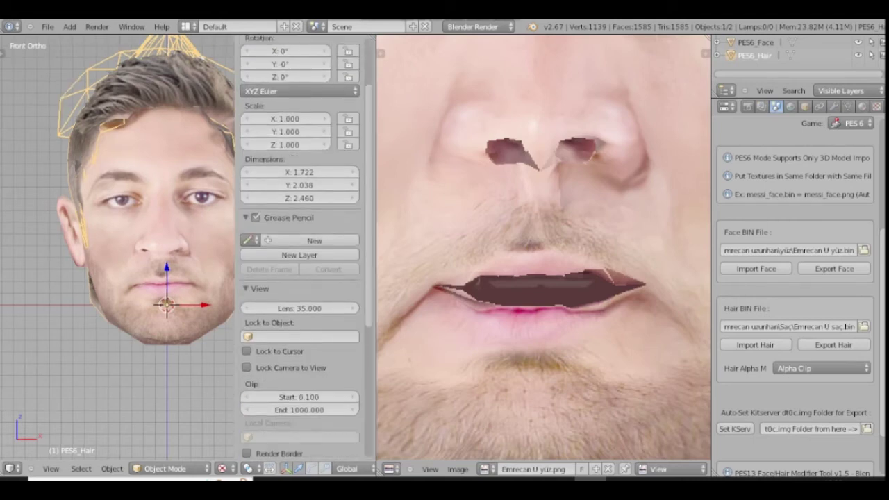
left_click(256, 396)
left_click(246, 395)
left_click(299, 415)
scroll(299, 416, "down", 4)
left_click(314, 389)
left_click(28, 298)
double_click(349, 125)
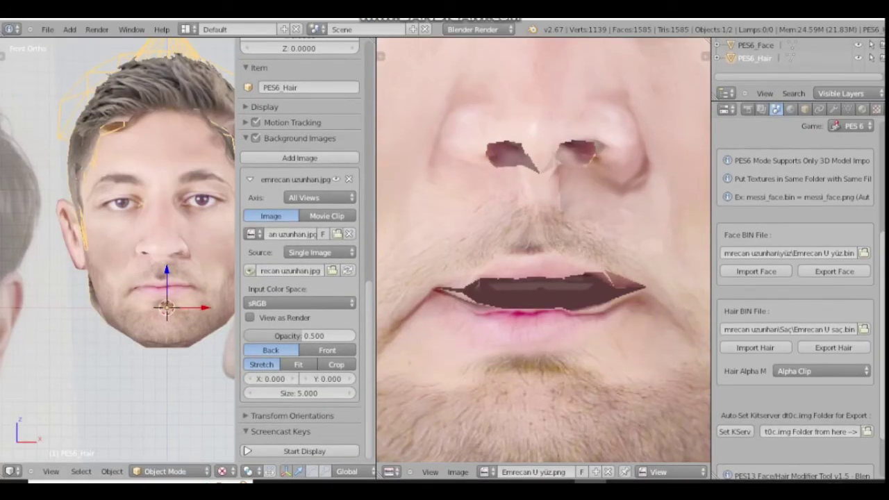
Step: Set the background image's offset to X 1.650 and Y 1.500 and its size to 2.950
left_click(271, 379)
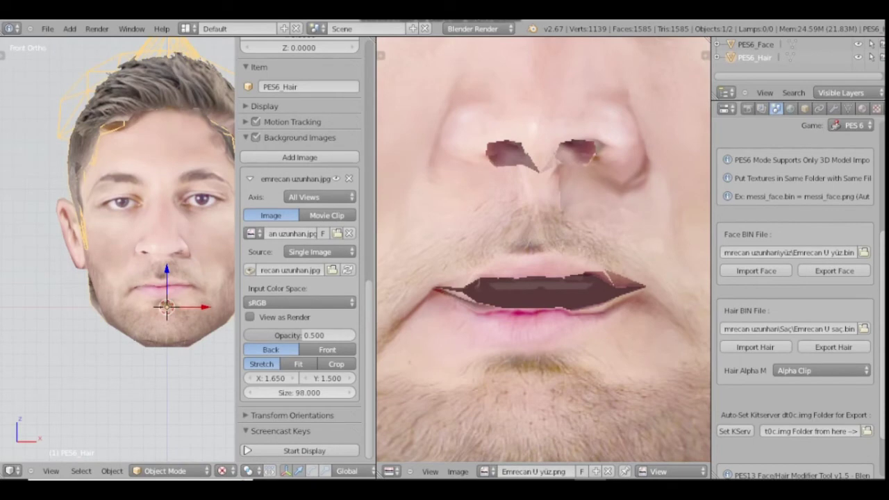
left_click(299, 393)
type("225")
key("Return")
scroll(131, 128, "down", 3)
scroll(142, 135, "up", 3)
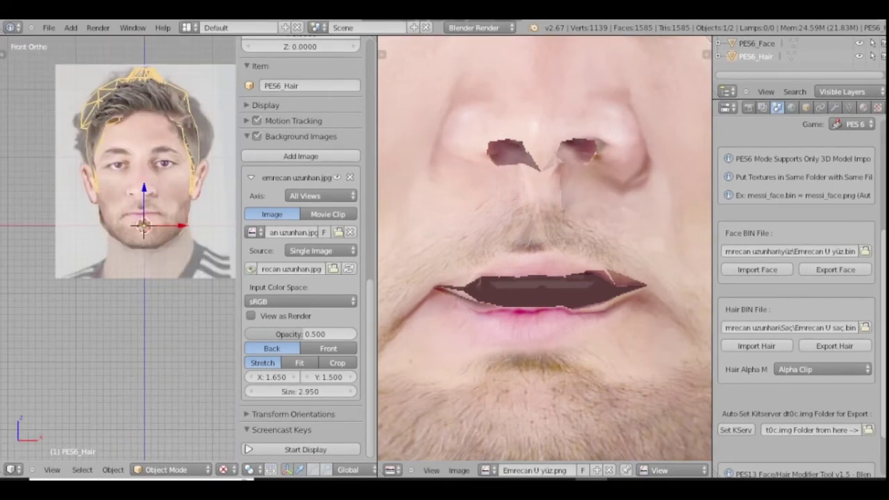
Step: Put the PES6_Hair object in Edit Mode, show it in wireframe shading and deselect all vertices
left_click(170, 470)
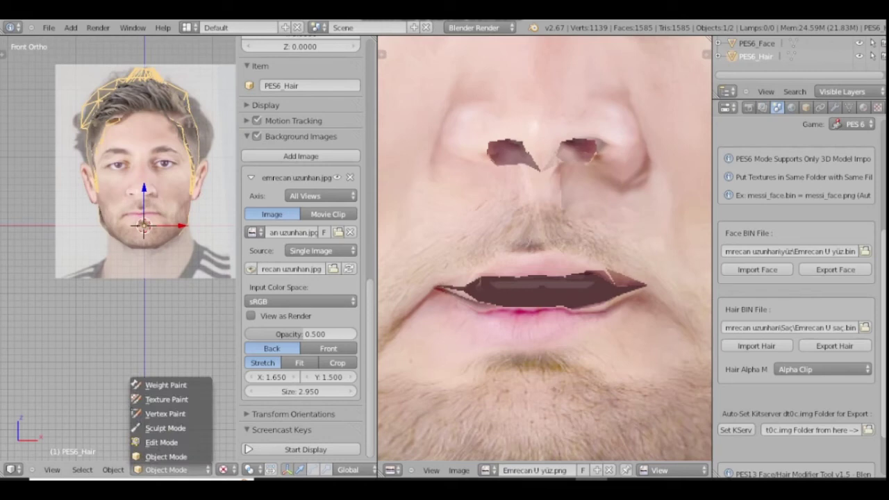
left_click(161, 442)
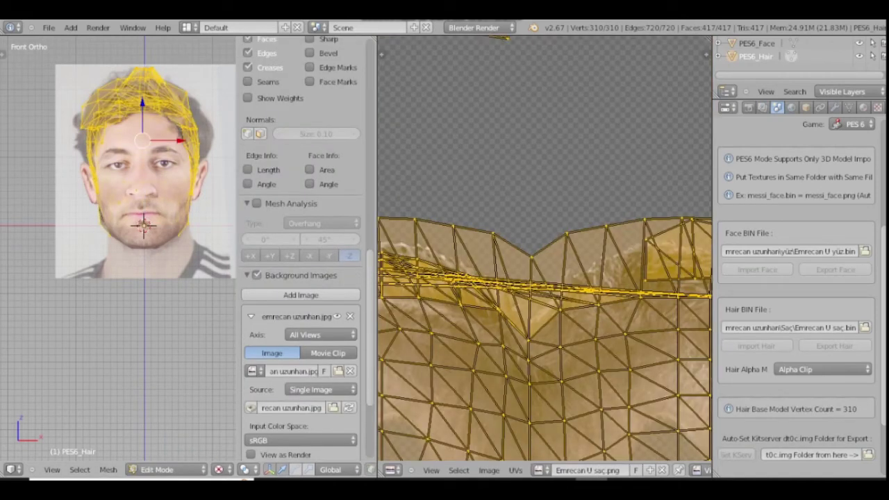
left_click(219, 470)
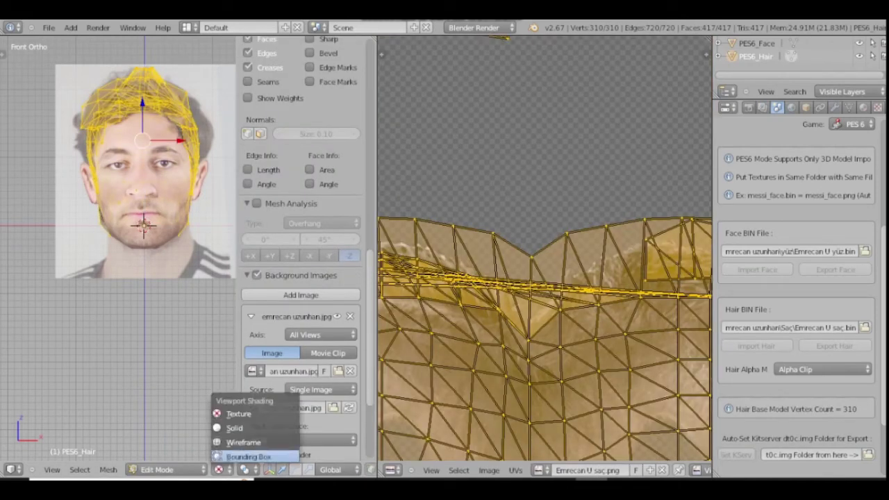
left_click(243, 442)
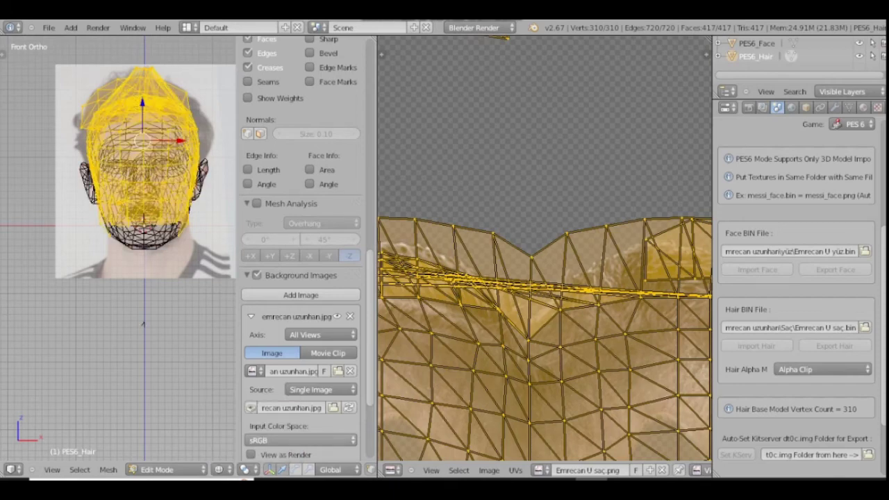
scroll(143, 323, "up", 4)
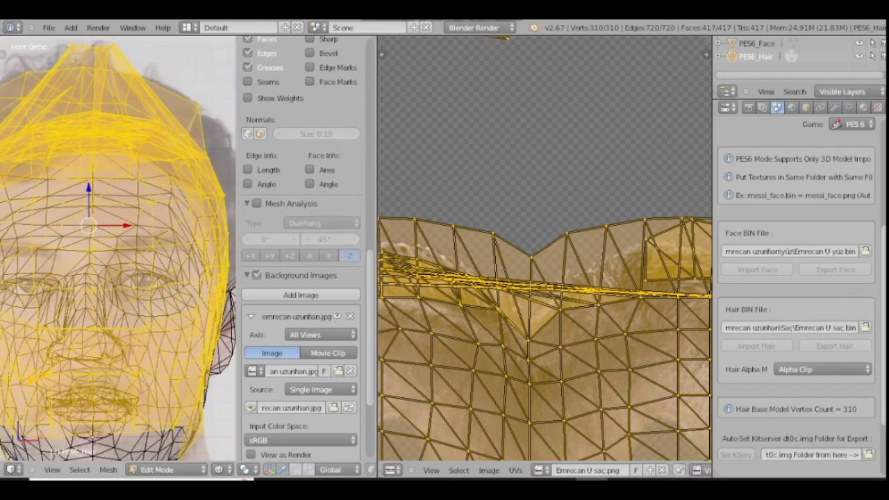
key("a")
scroll(301, 292, "down", 3)
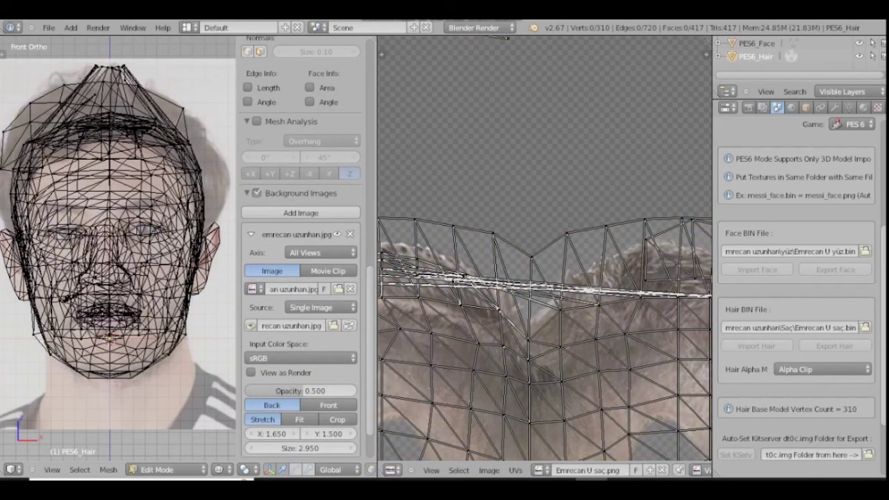
Step: Pull single hair vertices beside the ear and temple outward to follow the hair outline in the front photo
scroll(558, 233, "down", 6)
scroll(519, 415, "down", 1)
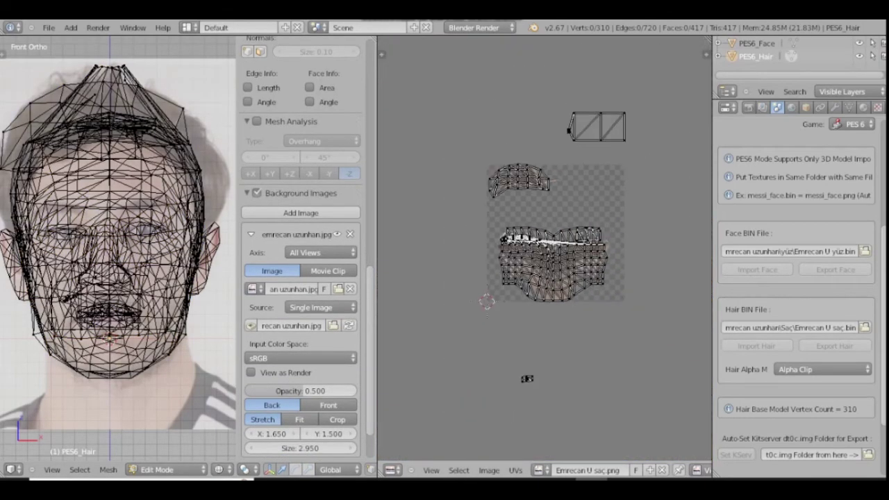
scroll(119, 252, "up", 2)
scroll(161, 173, "down", 4)
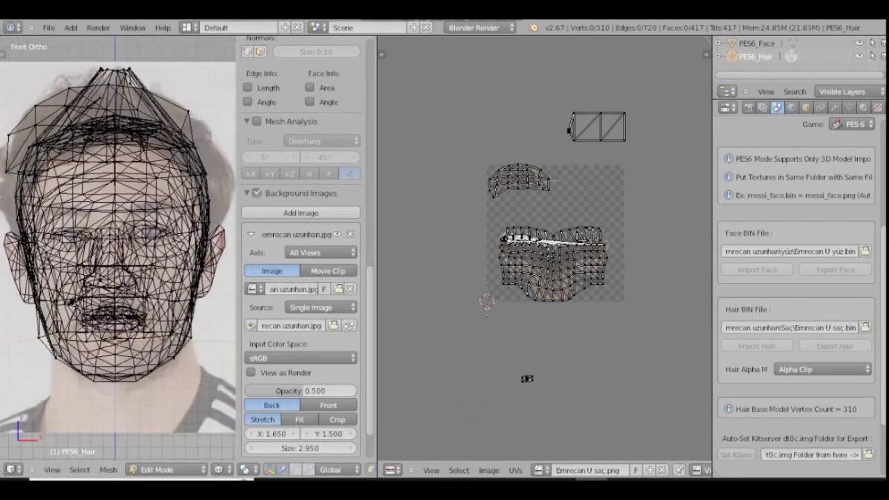
scroll(212, 201, "up", 4)
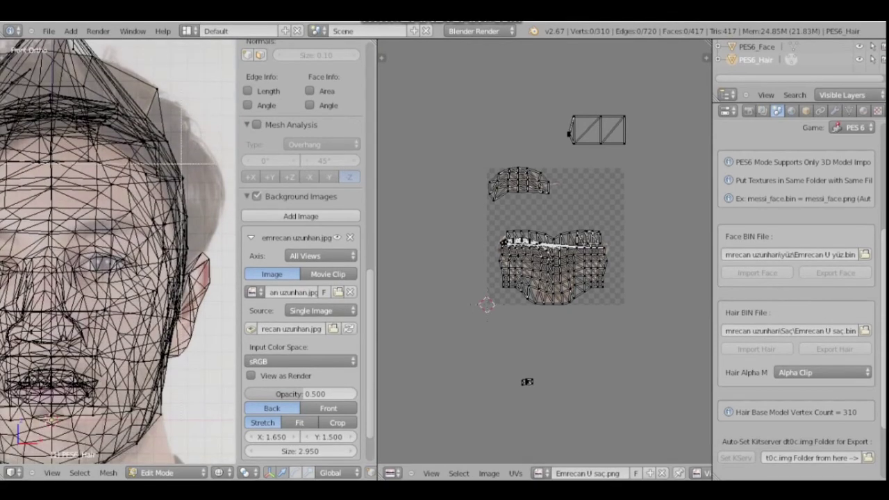
right_click(182, 178)
left_click_drag(215, 177, 226, 182)
right_click(187, 182)
scroll(188, 215, "up", 2)
right_click(183, 220)
left_click_drag(216, 220, 236, 228)
scroll(181, 209, "down", 2)
Step: Select a block of vertices at the side of the hair mesh, shift it sideways to the photo's outline and clear the selection
right_click(149, 161)
scroll(174, 222, "down", 7)
scroll(97, 215, "up", 7)
key("b")
left_click_drag(97, 168, 133, 281)
left_click_drag(151, 227, 119, 221)
key("a")
Step: Reposition single vertices on the side contour of the hair to follow the front photo's silhouette
scroll(301, 278, "down", 3)
scroll(118, 222, "down", 2)
scroll(300, 278, "up", 2)
scroll(111, 216, "up", 6)
right_click(119, 221)
scroll(111, 220, "down", 4)
right_click_drag(125, 182, 99, 139)
scroll(139, 222, "up", 2)
right_click_drag(164, 201, 164, 239)
Step: Raise vertices on the upper contour of the hair to the front photo's hairline silhouette, then deselect everything
scroll(118, 222, "down", 3)
right_click_drag(7, 142, 16, 130)
scroll(118, 208, "down", 2)
right_click_drag(81, 158, 83, 113)
scroll(118, 208, "down", 2)
scroll(167, 193, "up", 5)
right_click(166, 193)
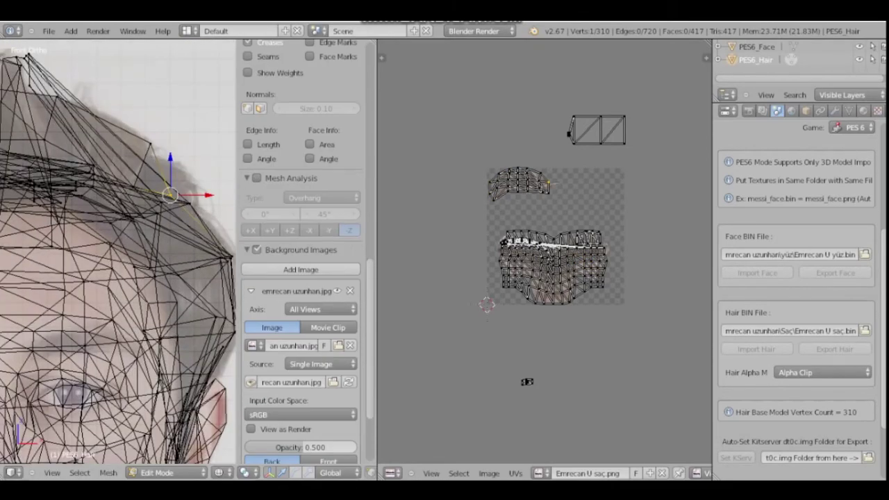
key("a")
key("a")
scroll(278, 193, "down", 3)
scroll(139, 208, "down", 5)
scroll(28, 188, "up", 4)
scroll(118, 250, "down", 5)
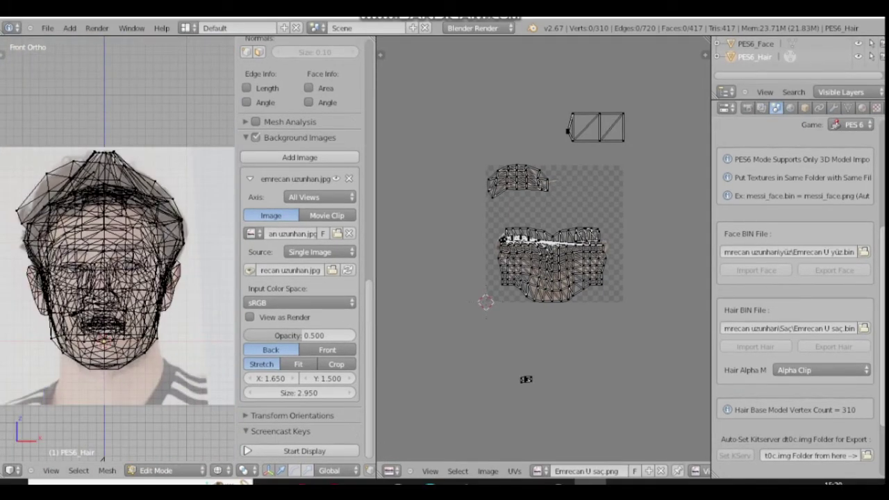
Step: Switch to the right side view and set the background image's X offset to -1.650 to align the profile photo
key("KP_3")
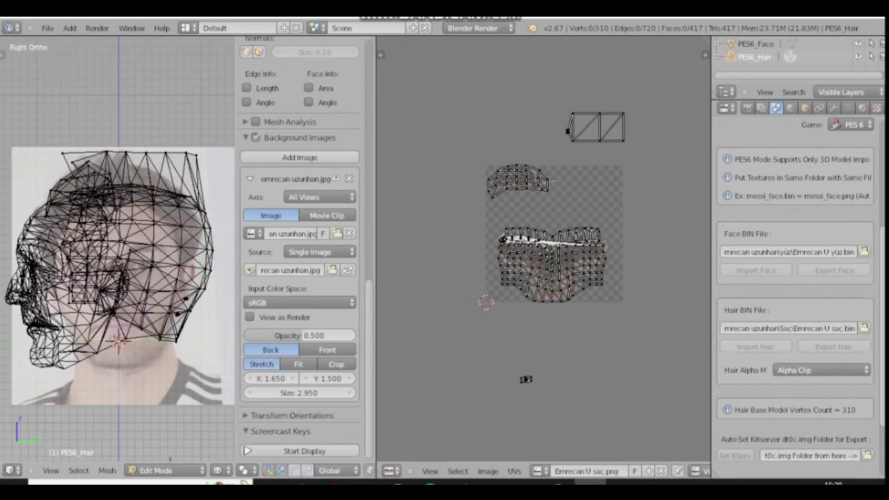
scroll(156, 331, "down", 3)
scroll(156, 331, "down", 2)
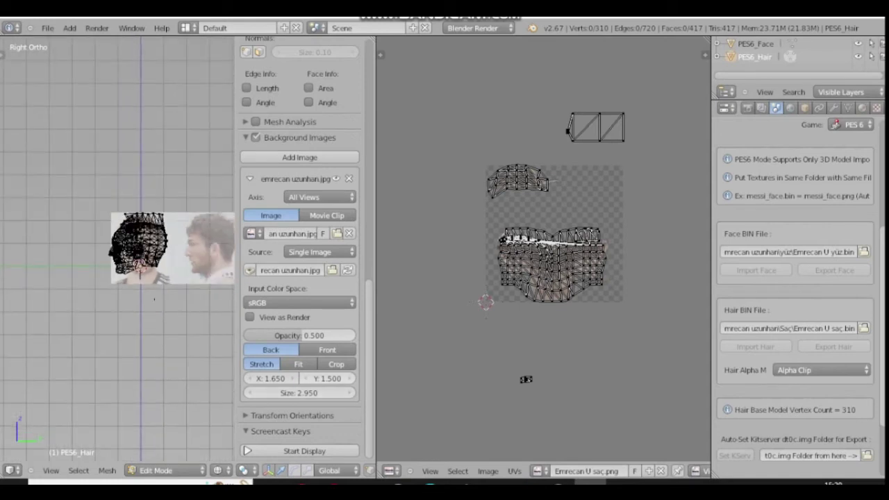
left_click(292, 379)
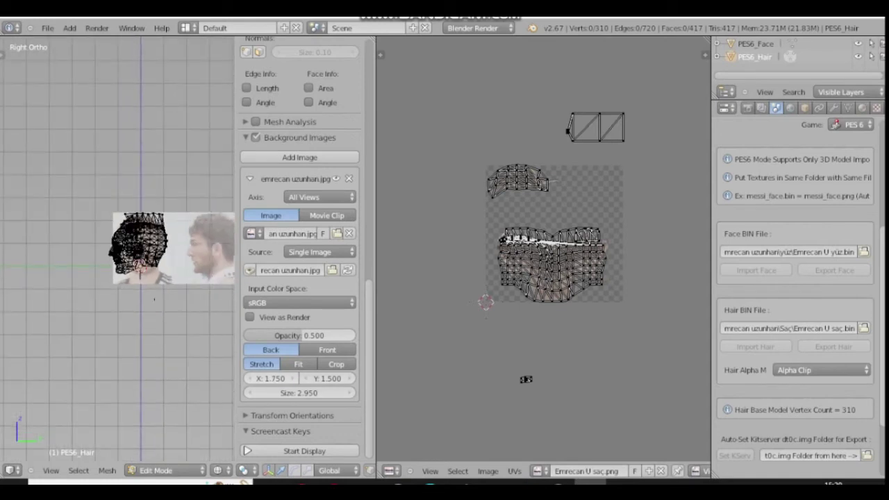
left_click(249, 378)
left_click(269, 378)
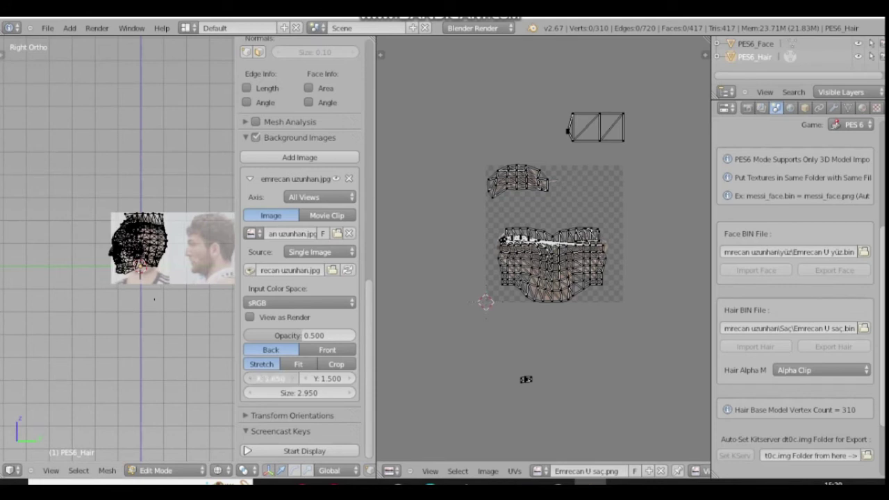
left_click(270, 379)
type("-1.65")
key("Return")
scroll(154, 300, "up", 8)
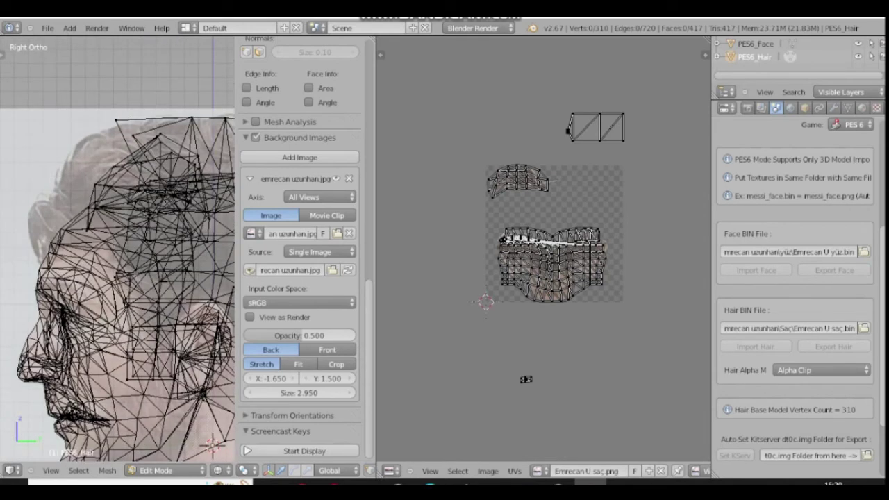
scroll(118, 250, "down", 2)
scroll(160, 343, "down", 3)
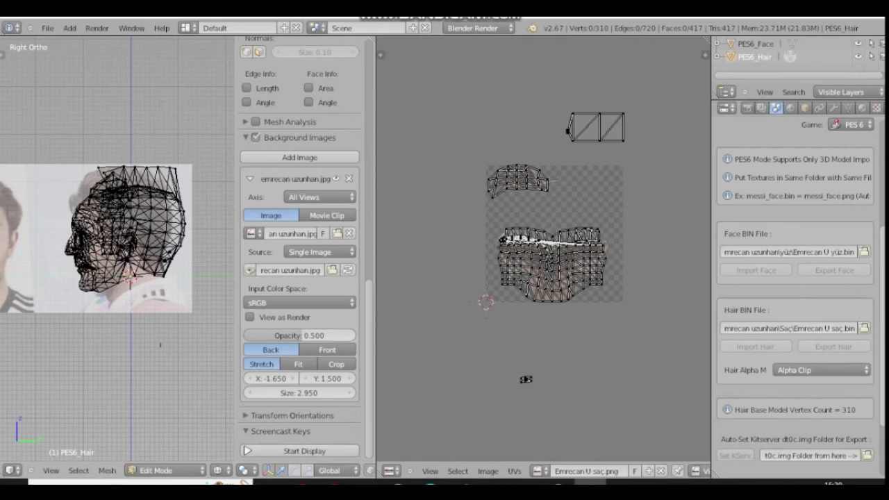
key("b")
left_click_drag(465, 153, 658, 329)
scroll(160, 344, "up", 3)
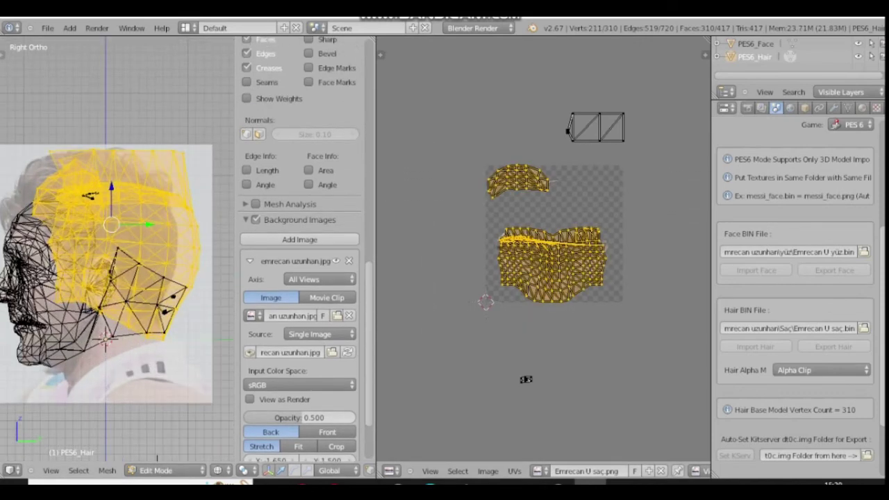
key("a")
scroll(300, 333, "down", 3)
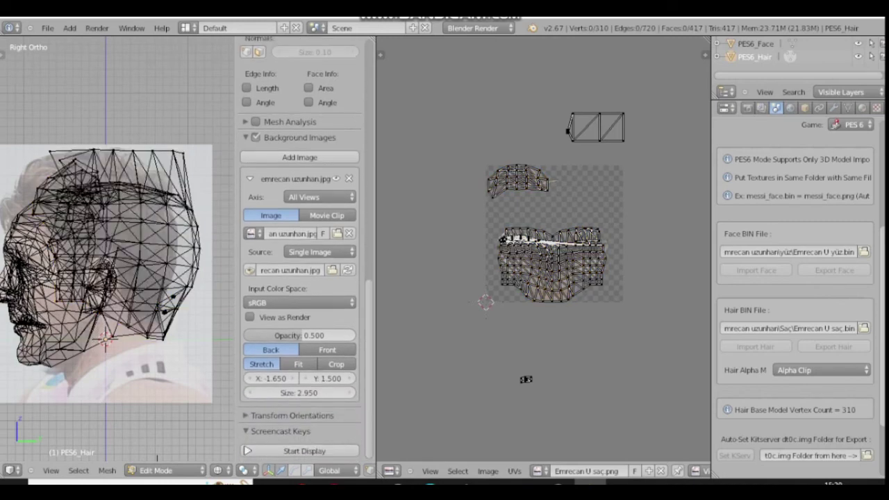
Step: Select the fringe and the upper part of the main hair island in the UV layout and move them forward along Y about 0.25
scroll(161, 352, "up", 8)
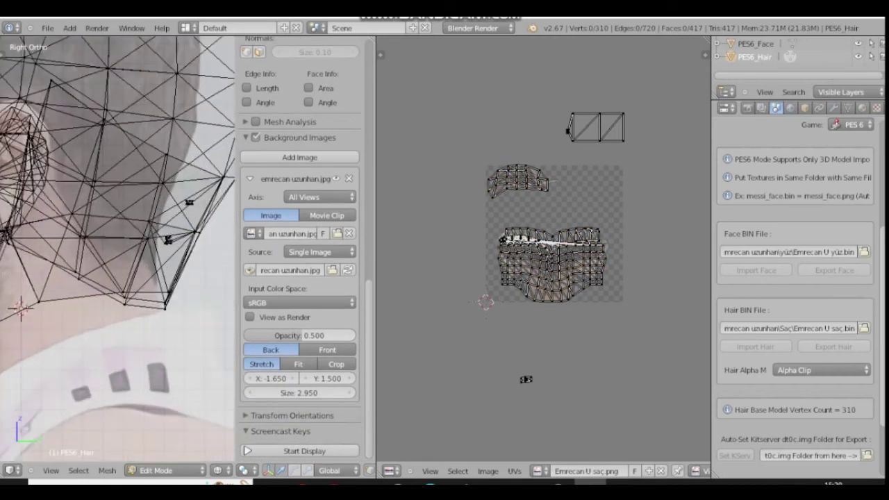
scroll(154, 340, "down", 10)
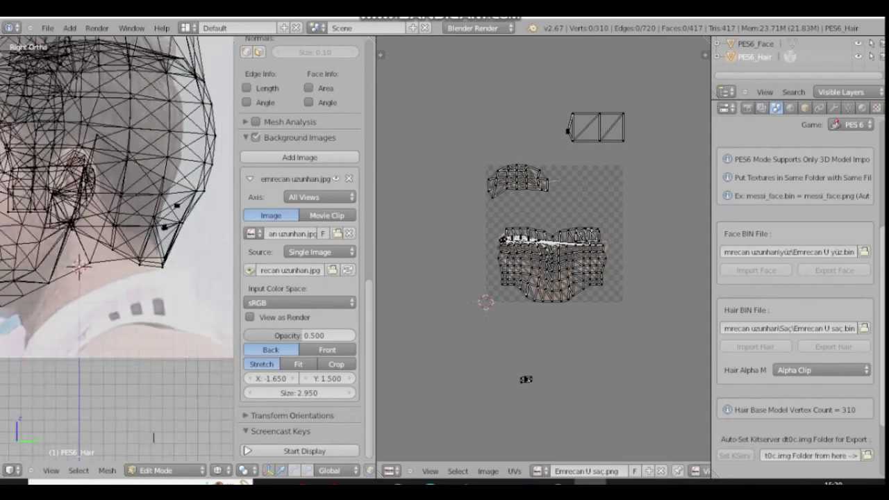
scroll(541, 250, "up", 2)
key("b")
left_click_drag(439, 201, 707, 287)
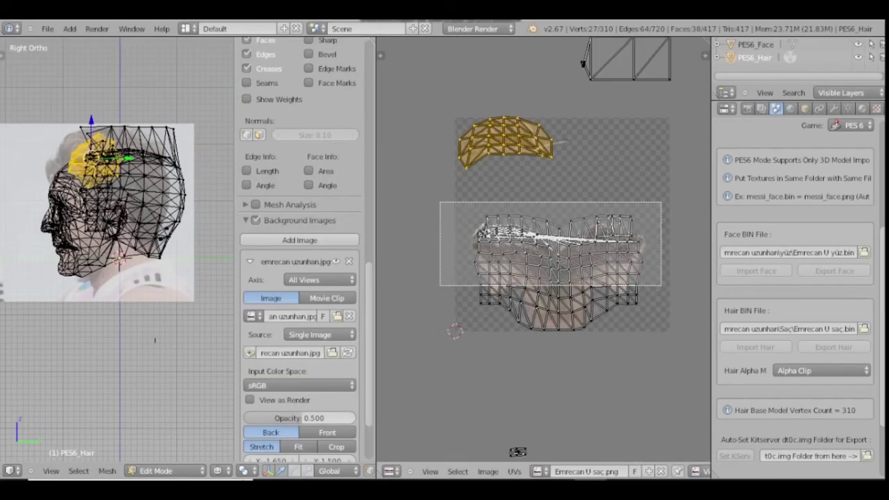
scroll(155, 339, "up", 5)
scroll(155, 340, "down", 2)
key("g")
key("y")
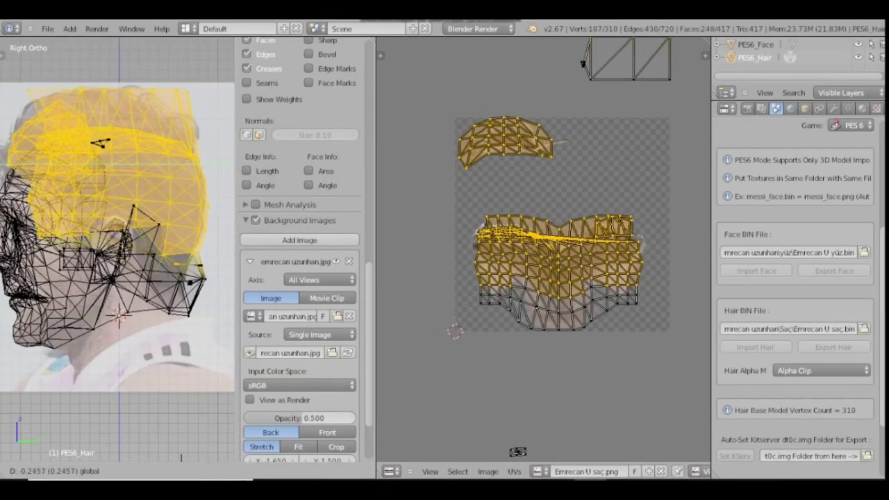
left_click(181, 457)
scroll(181, 292, "up", 4)
key("g")
left_click(173, 270)
key("a")
Step: Select the vertices at the back of the head in the side view and shift them along Y to the profile photo
scroll(149, 262, "up", 2)
scroll(146, 262, "down", 6)
key("b")
left_click_drag(146, 95, 203, 340)
key("g")
key("y")
left_click(167, 208)
key("a")
scroll(160, 201, "up", 4)
Step: Select a small group of vertices at the front of the hair and nudge it forward and up to the profile photo
key("g")
middle_click_drag(48, 230, 215, 222, "shift")
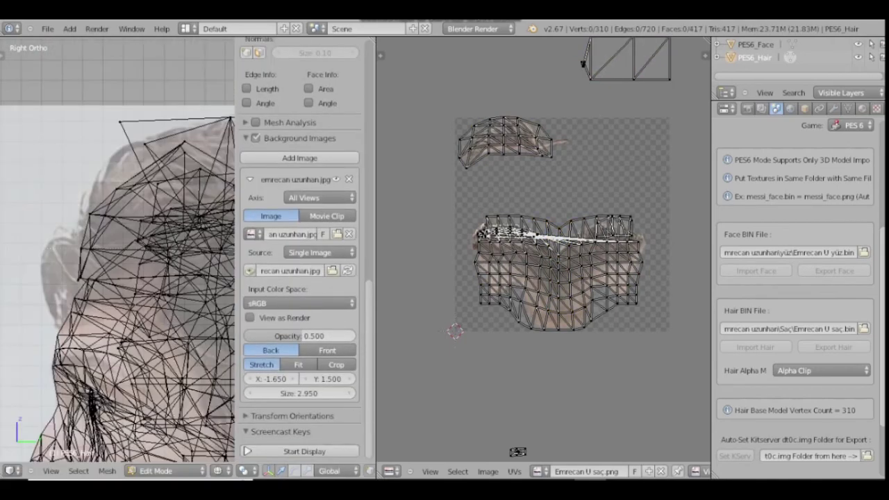
key("b")
left_click_drag(172, 243, 197, 263)
left_click_drag(220, 253, 212, 254)
left_click_drag(183, 217, 183, 209)
key("a")
Step: Select the top front vertices of the fringe and move them forward along Y about 0.07
scroll(173, 208, "down", 1)
key("b")
left_click_drag(193, 125, 226, 140)
scroll(167, 159, "up", 3)
key("a")
key("b")
left_click_drag(170, 104, 203, 139)
scroll(166, 159, "up", 1)
middle_click_drag(160, 132, 167, 160, "shift")
left_click_drag(191, 160, 182, 160)
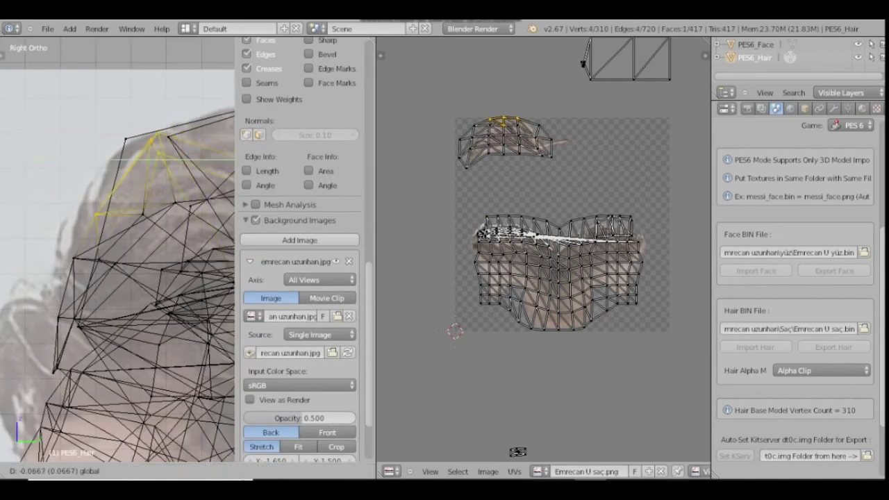
Step: Move the fringe's front edge vertices forward, then shift the three lowest hairline vertices back along Y about 0.04
key("a")
key("b")
left_click_drag(61, 247, 85, 271)
left_click_drag(114, 260, 102, 260)
key("a")
scroll(104, 278, "up", 2)
left_click_drag(82, 295, 105, 320)
left_click_drag(132, 308, 142, 308)
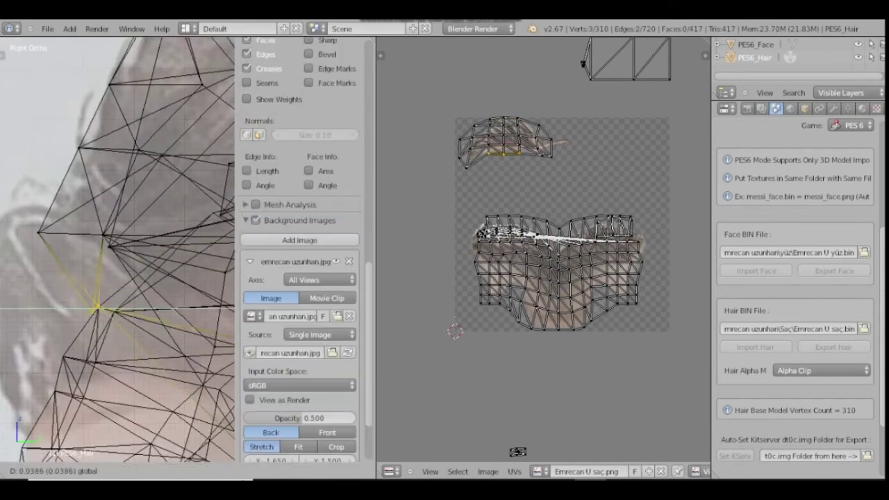
key("a")
Step: Examine the reshaped hair mesh against the profile photo, especially the forehead hairline, and look over its UV layout
scroll(118, 249, "down", 5)
middle_click_drag(188, 243, 76, 250, "shift")
scroll(118, 250, "up", 2)
scroll(118, 250, "down", 4)
scroll(118, 250, "up", 2)
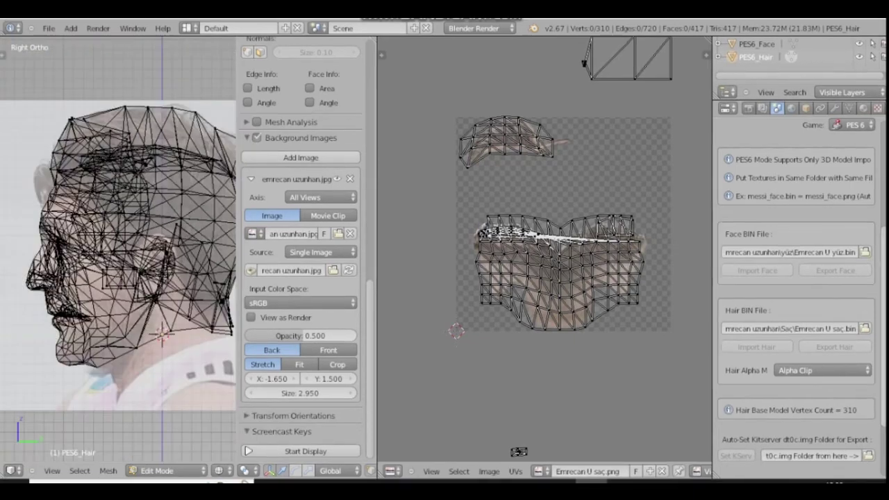
scroll(118, 250, "up", 4)
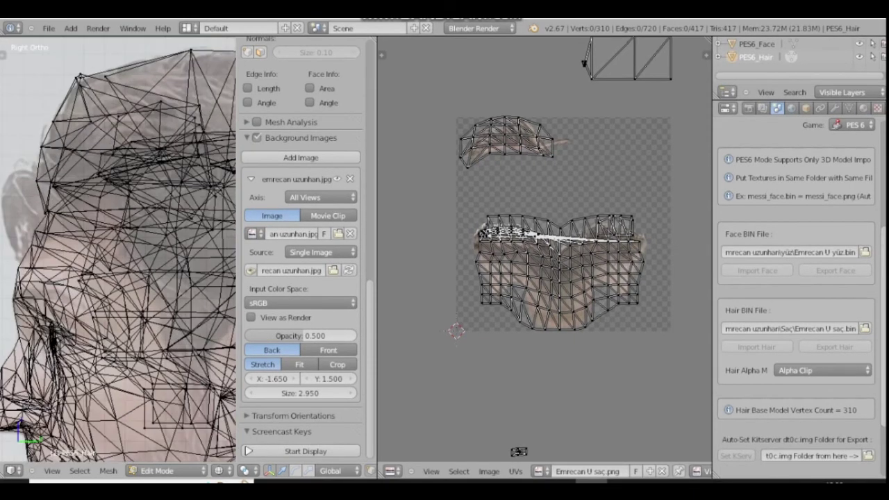
scroll(118, 250, "up", 4)
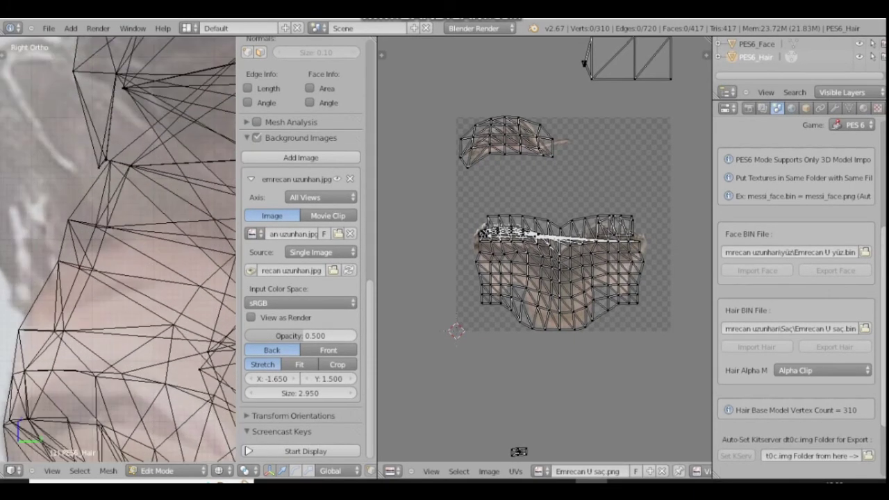
scroll(118, 250, "down", 3)
scroll(118, 250, "down", 3)
scroll(118, 250, "up", 3)
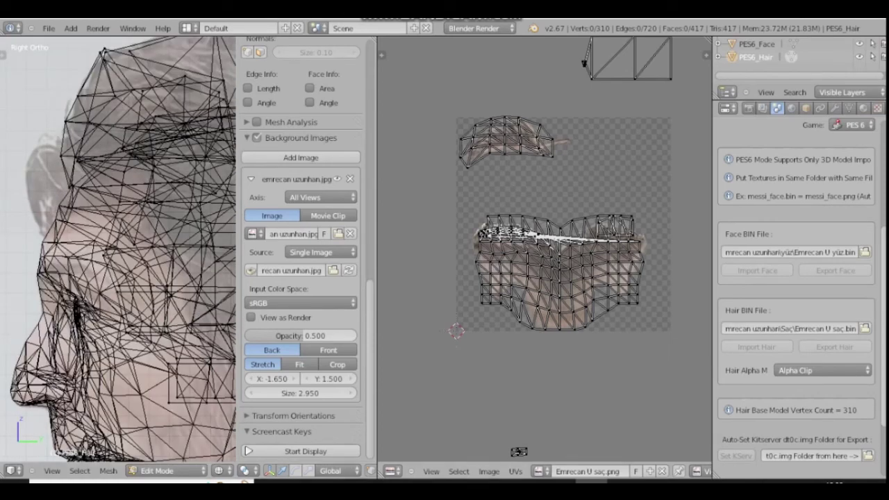
scroll(521, 431, "up", 4)
scroll(525, 402, "down", 5)
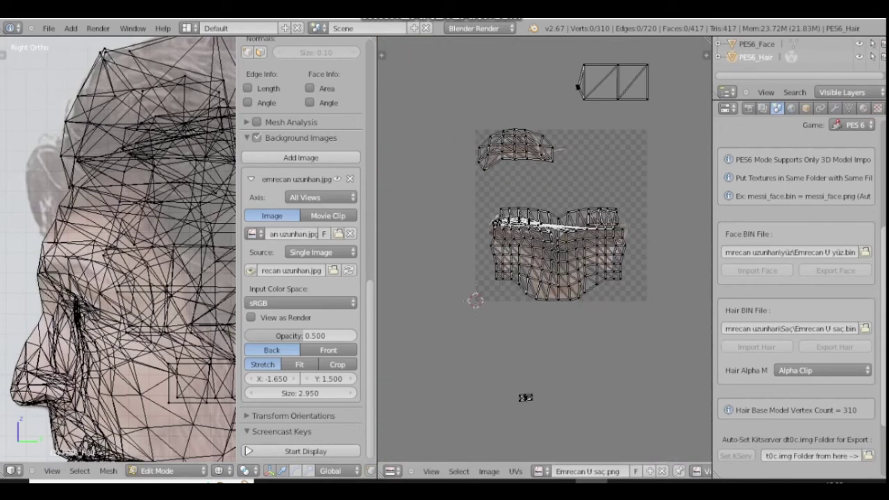
Step: Return the hair mesh to Object Mode in front view and export it to the hair BIN file
scroll(525, 398, "up", 4)
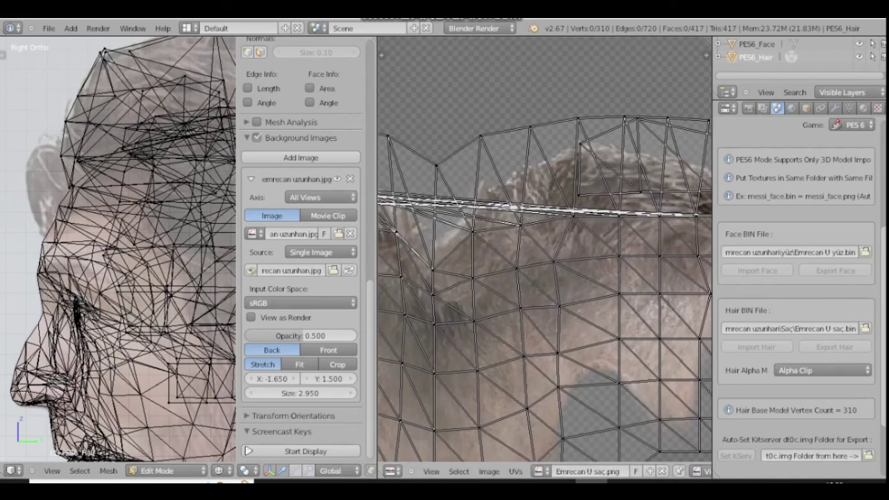
scroll(526, 397, "down", 4)
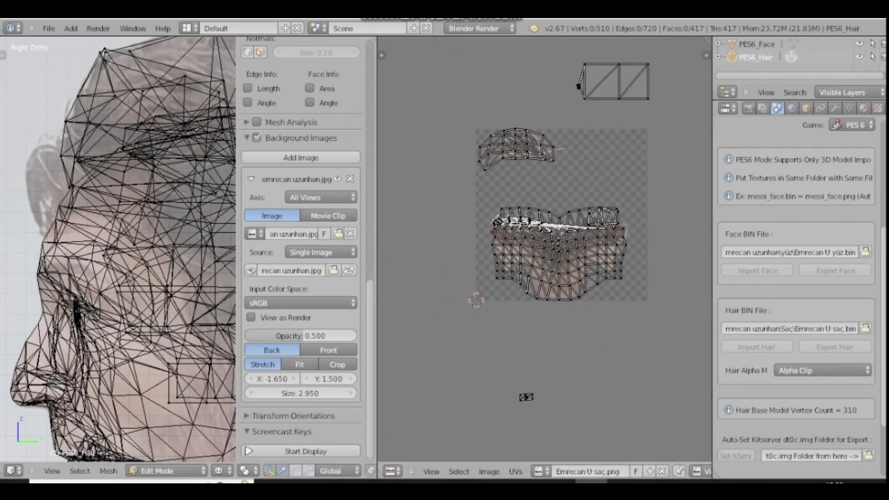
scroll(180, 372, "down", 6)
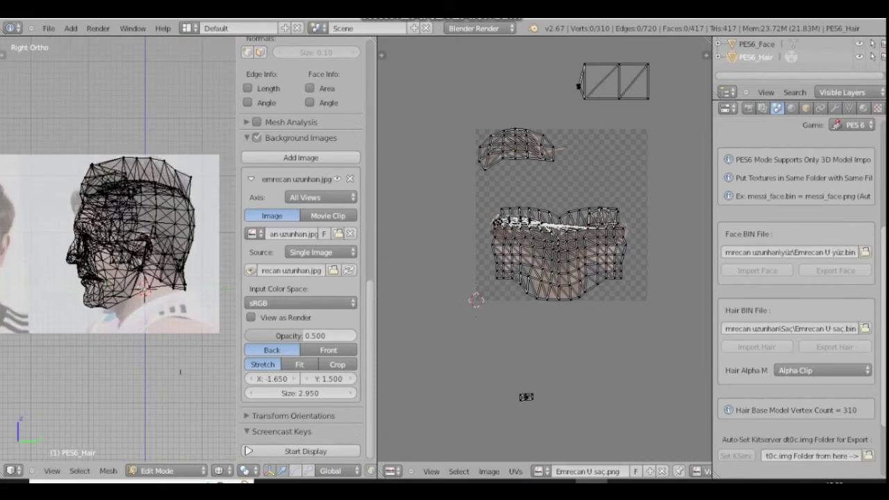
scroll(185, 407, "up", 1)
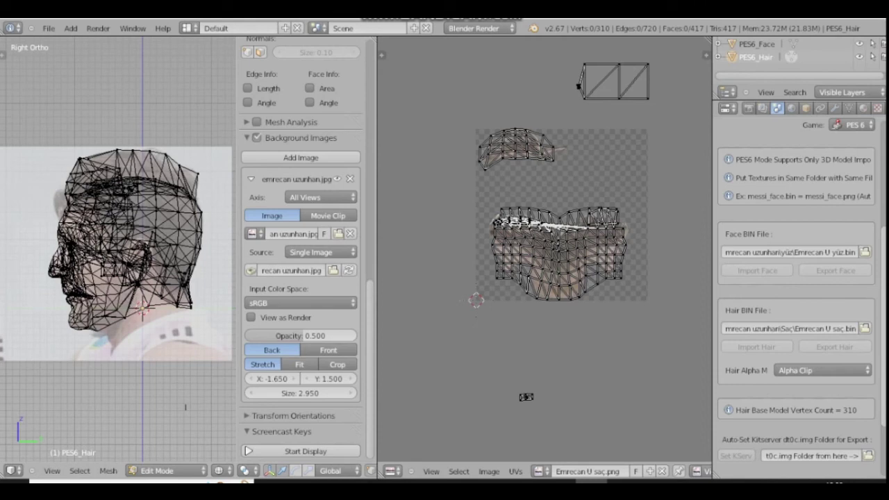
key("KP_1")
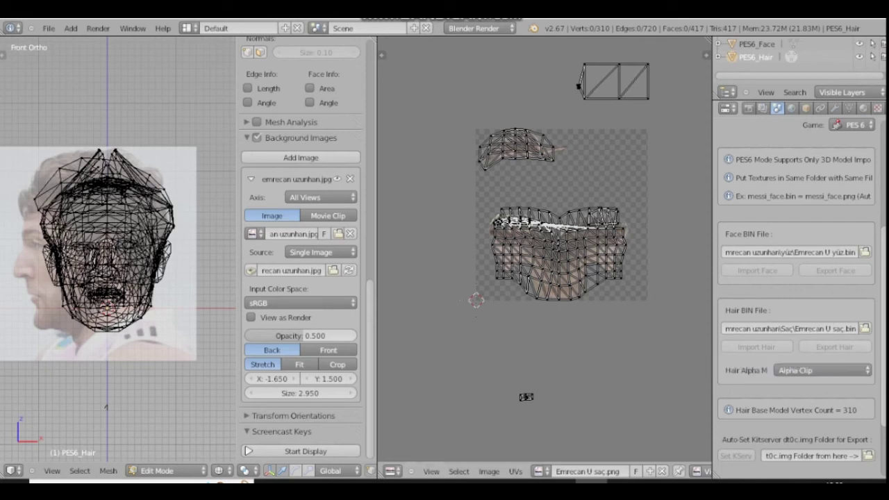
left_click(167, 471)
left_click(161, 458)
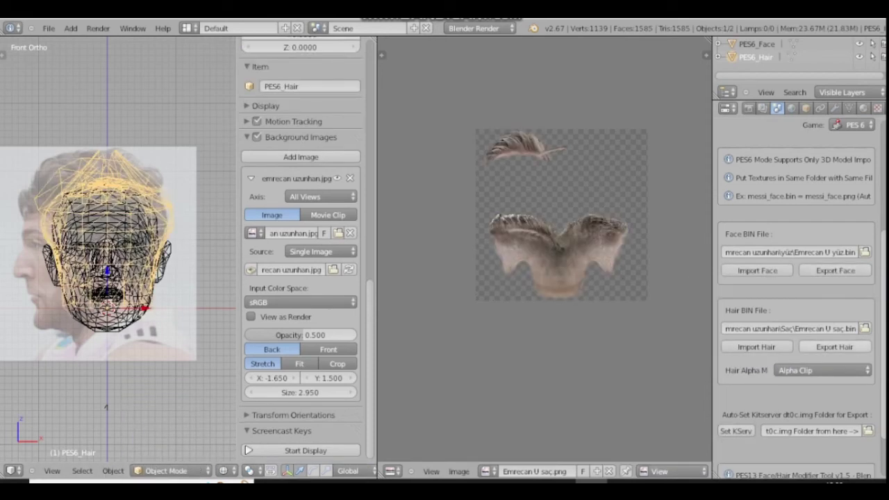
left_click(835, 346)
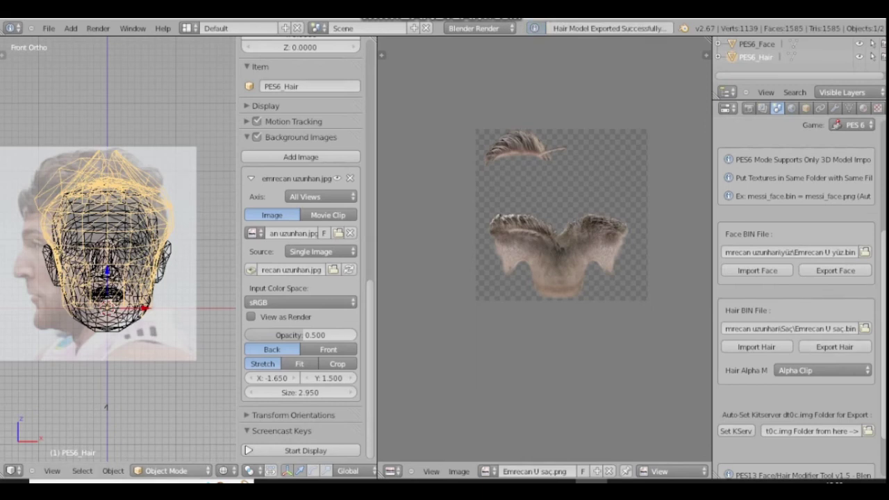
Step: Select the whole hair mesh in Edit Mode and add a second UV map to it
left_click(170, 471)
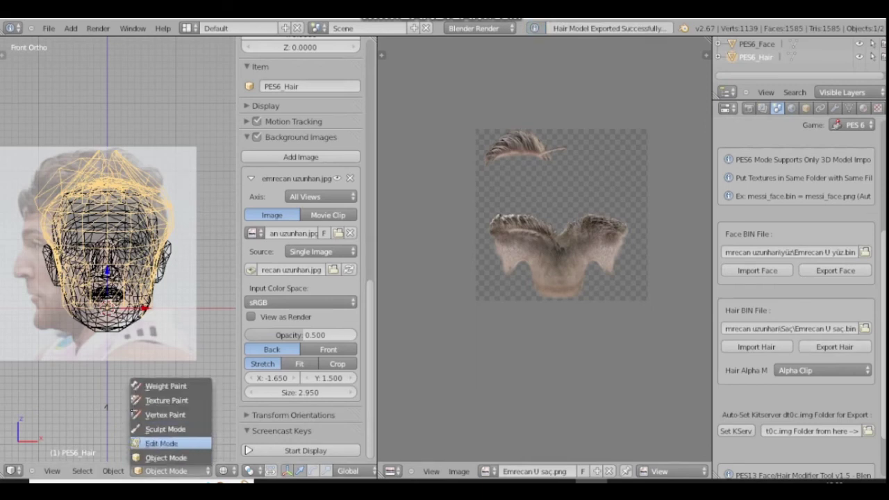
left_click(161, 443)
key("a")
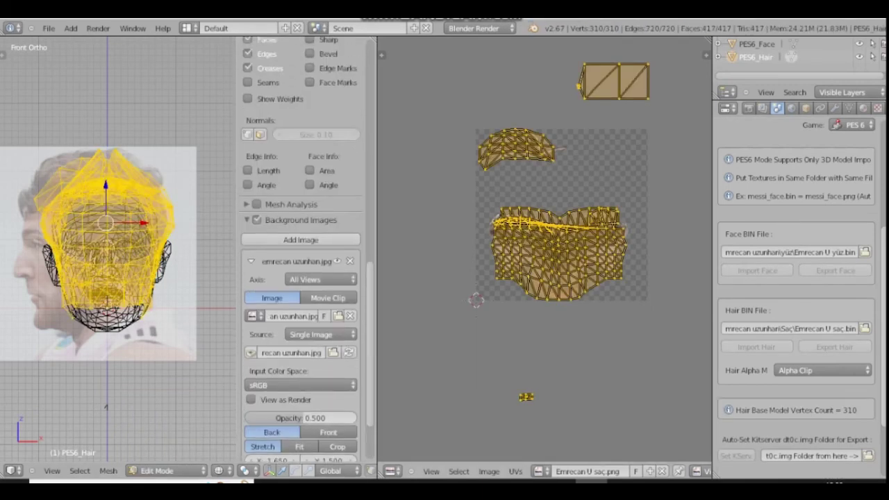
left_click(848, 108)
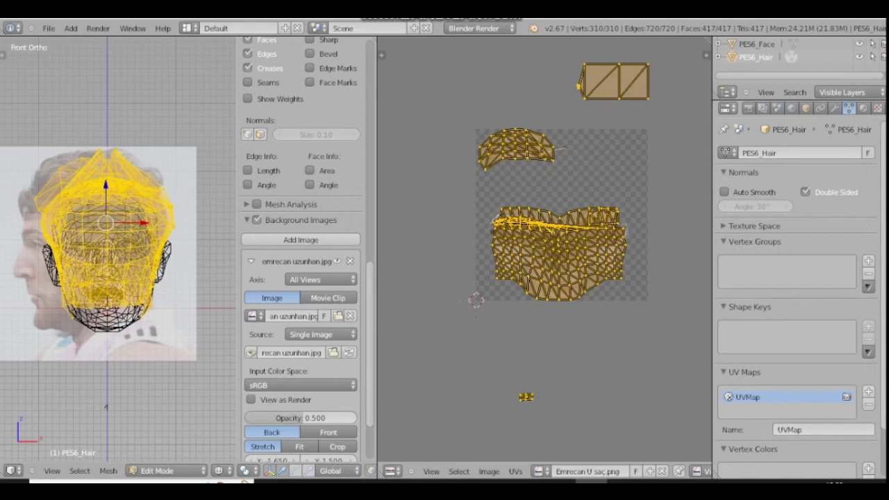
left_click(868, 392)
left_click(847, 410)
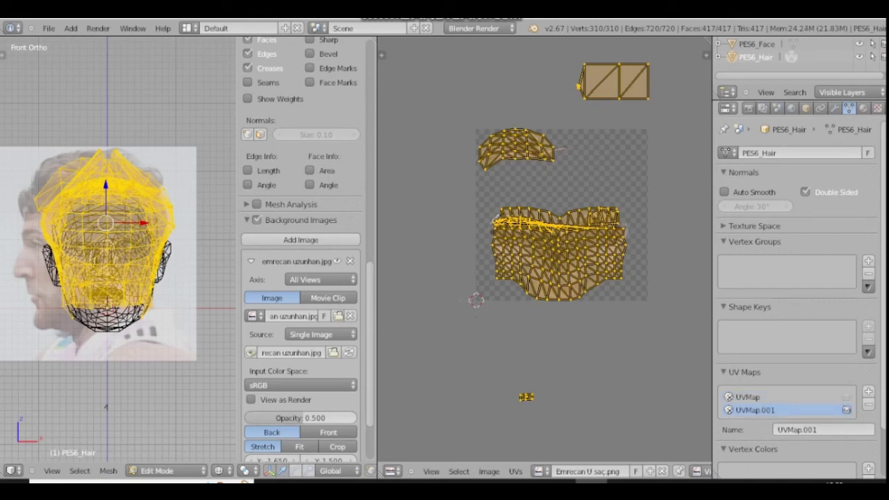
Step: Load emrecan uzunhan.jpg from the jpg folder as the image behind the hair UVs
left_click(488, 470)
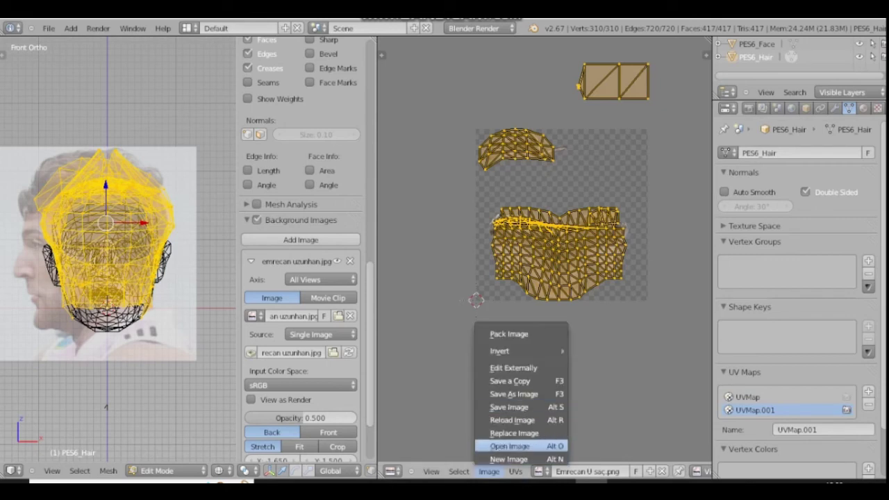
left_click(509, 446)
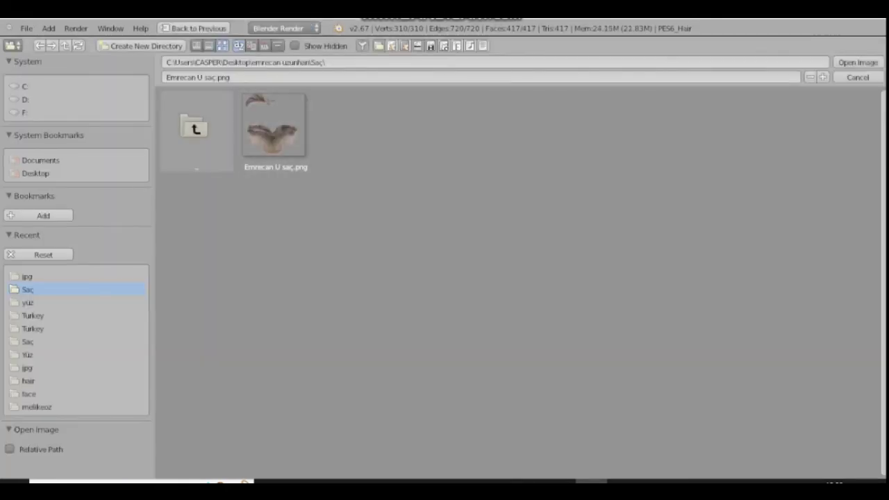
left_click(194, 128)
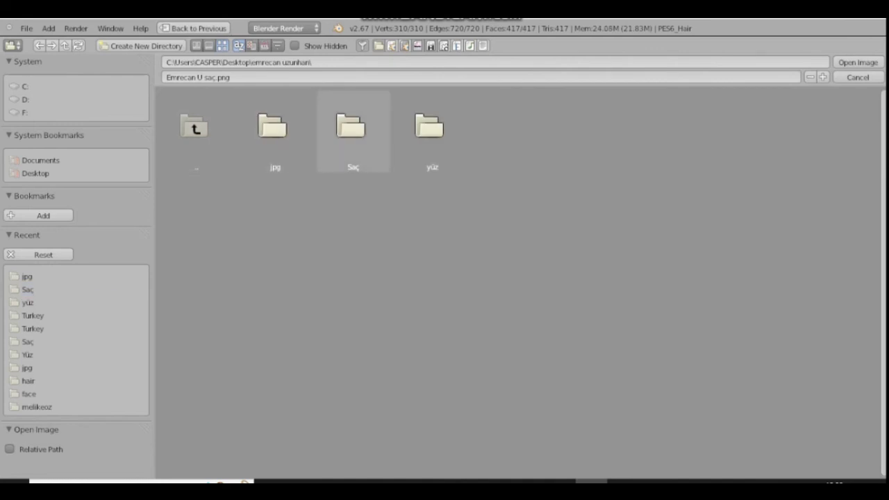
left_click(272, 127)
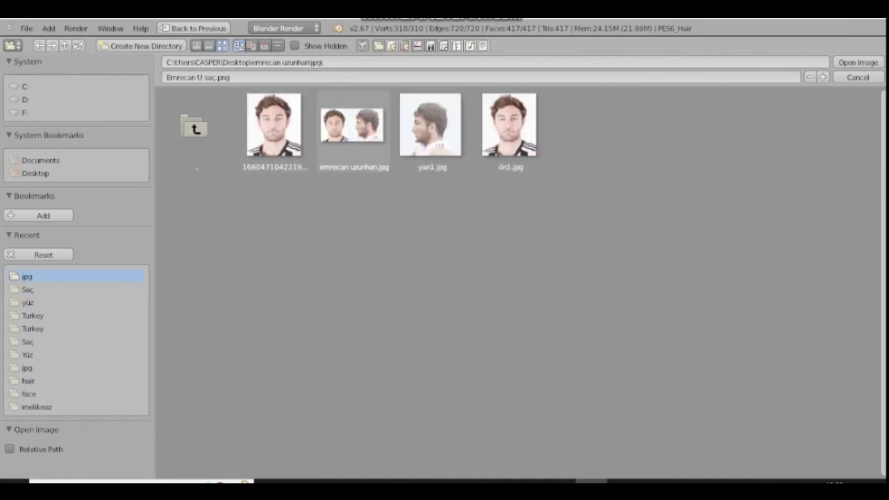
left_click(351, 127)
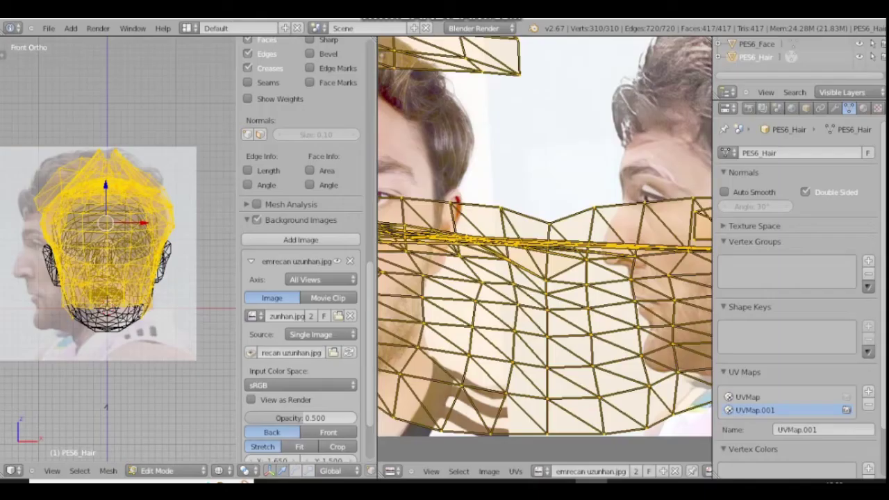
left_click(858, 62)
Step: Unwrap the selected hair mesh from the front view with Project From View
left_click(108, 470)
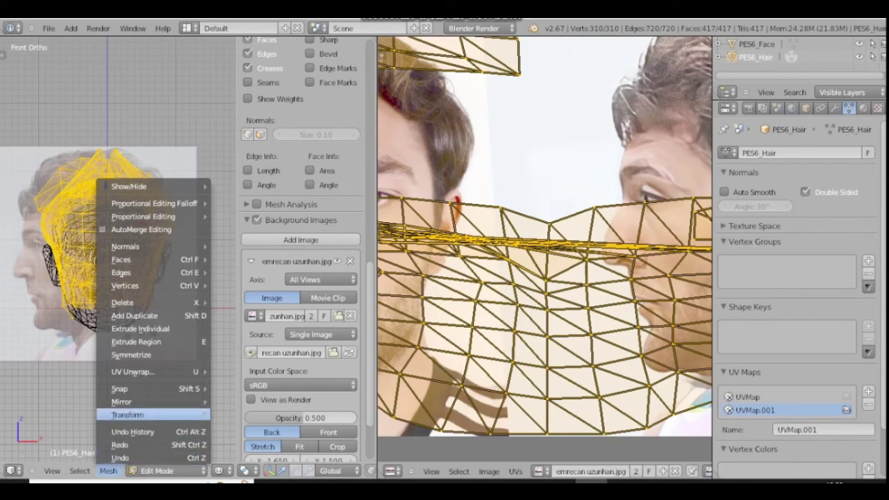
mouse_move(139, 372)
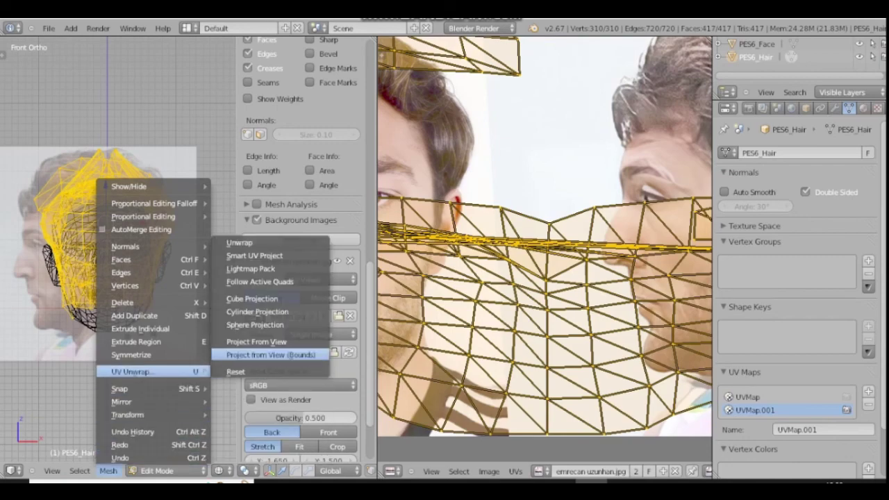
left_click(256, 342)
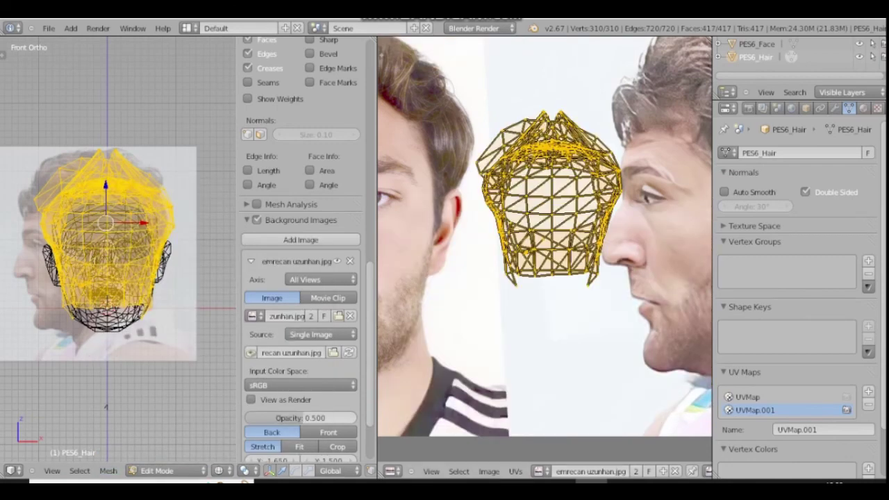
Step: Move the projected hair UVs onto the front photo's head and enlarge them to about the head's width
scroll(414, 274, "down", 5)
scroll(383, 296, "up", 1)
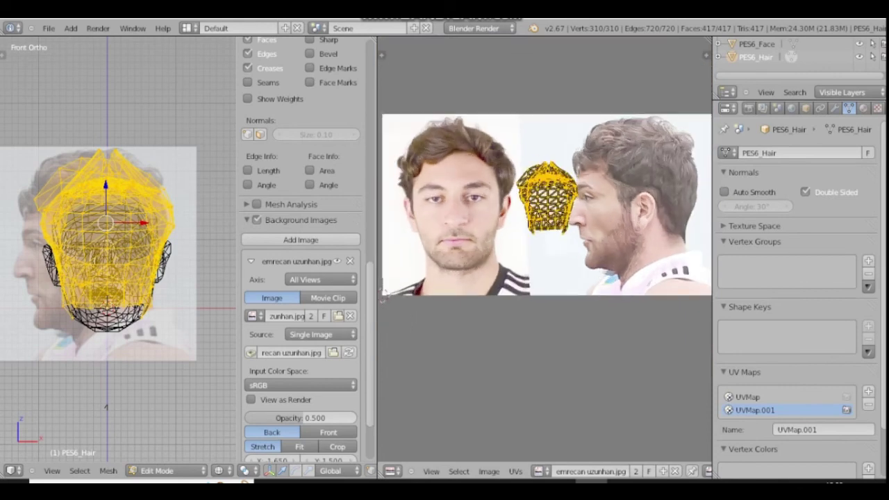
key("g")
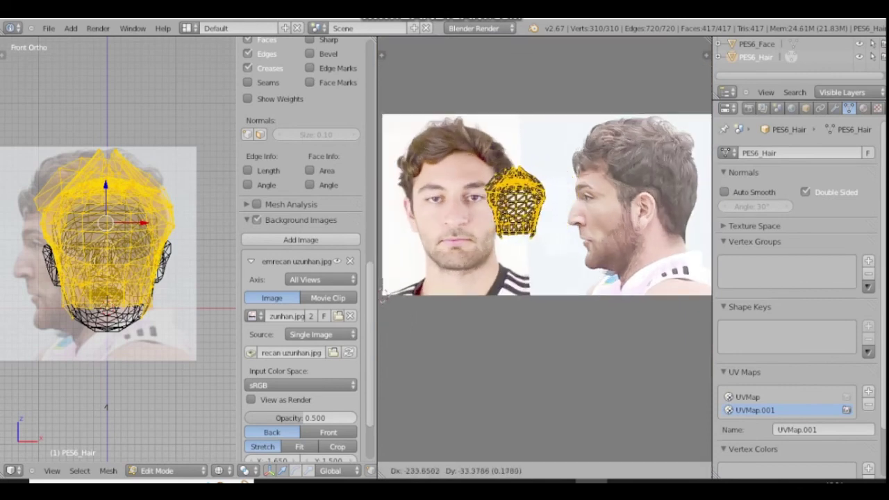
key("Return")
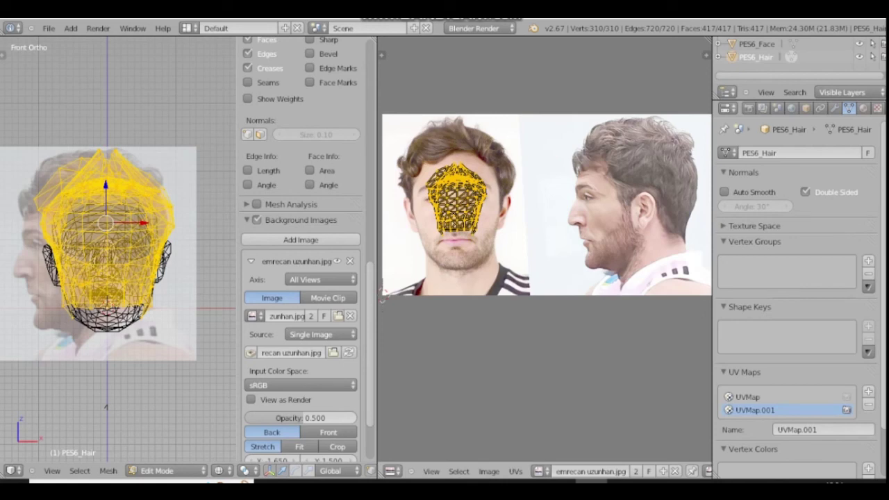
key("s")
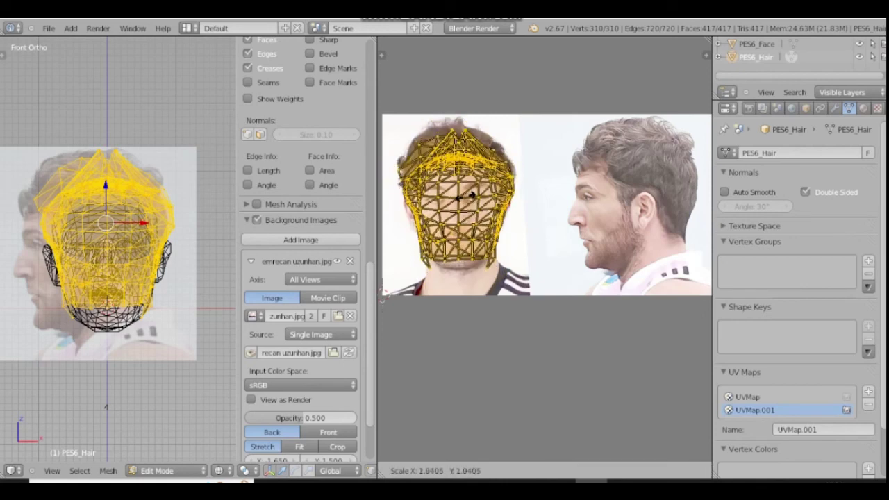
key("Return")
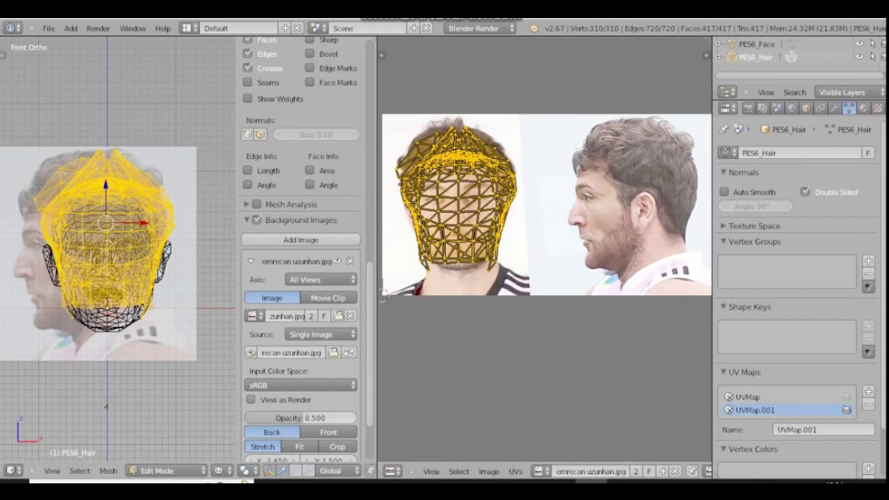
Step: Set the background image's X offset to 1.650 so the front photo sits behind the head mesh
scroll(326, 431, "down", 3)
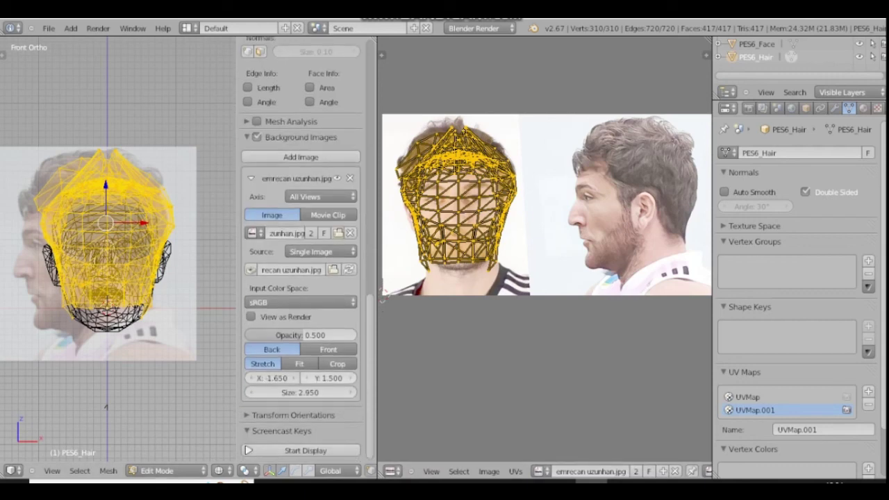
left_click(271, 378)
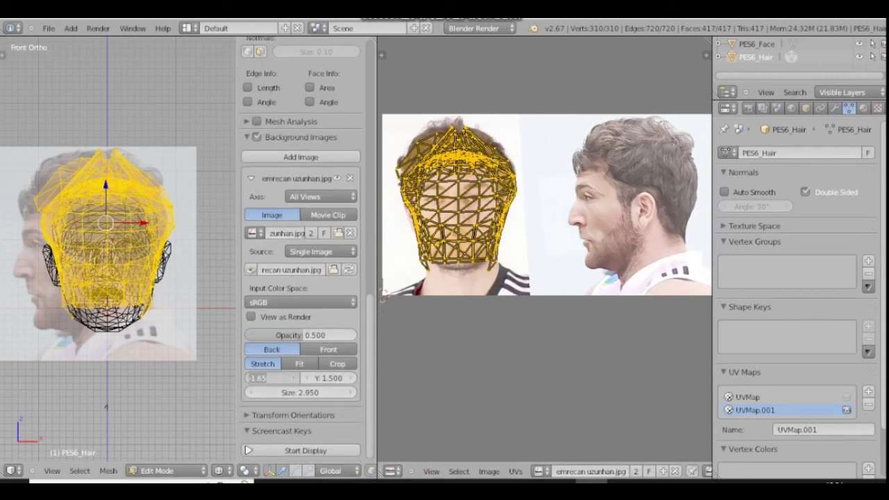
type("1.65")
key("Return")
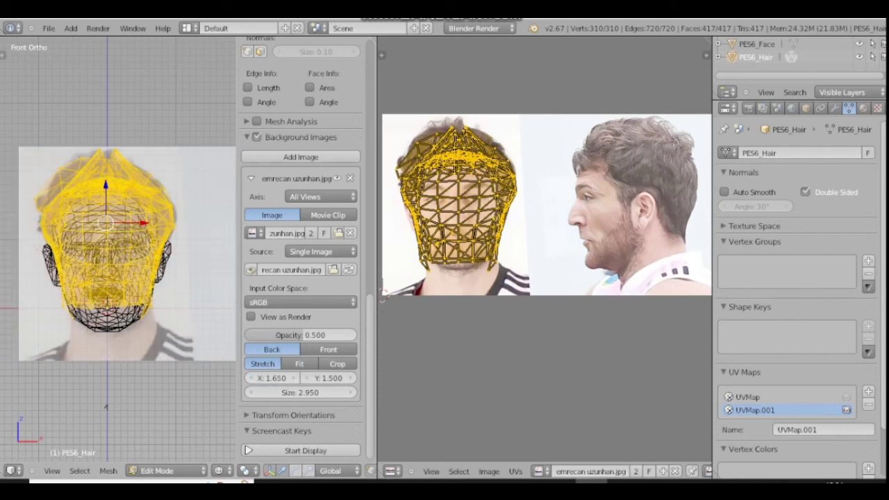
Step: Move the hair UVs up on the front photo to match their placement over the background photo
scroll(106, 407, "up", 4)
scroll(105, 406, "up", 2)
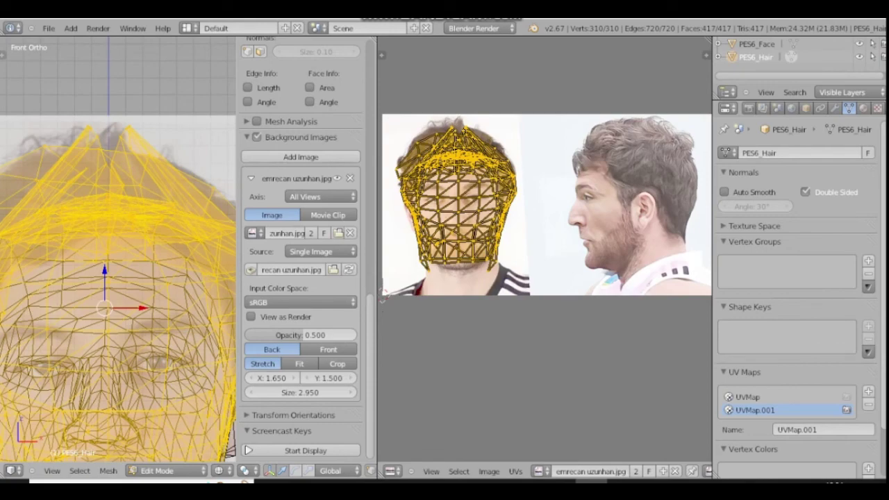
scroll(109, 156, "up", 1)
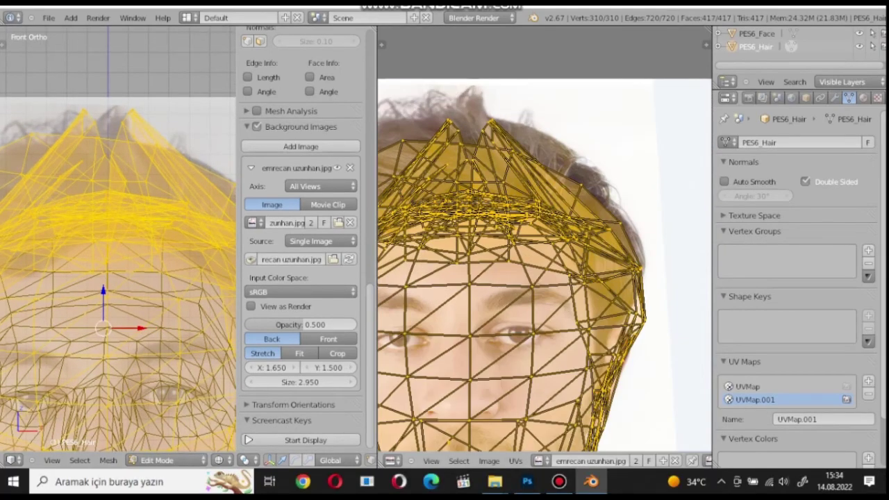
key("g")
left_click(507, 264)
Step: Compare the hair mesh's outline with the background photo and scale the hair UVs slightly to match
middle_click_drag(76, 309, 198, 181, "shift")
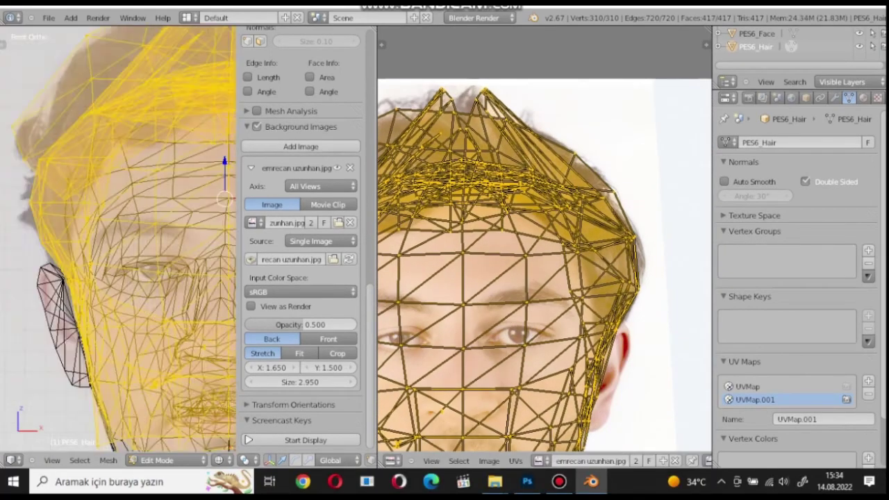
scroll(115, 243, "up", 1)
scroll(479, 180, "down", 3)
scroll(431, 233, "up", 1)
scroll(73, 125, "up", 3)
scroll(455, 198, "down", 2)
scroll(431, 200, "up", 2)
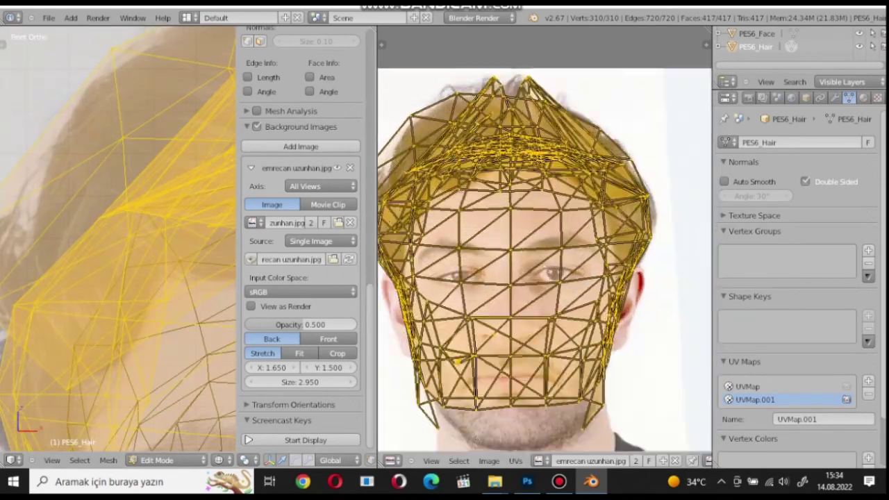
scroll(488, 132, "up", 1)
key("s")
left_click(488, 132)
Step: Nudge the hair UVs into line with the forehead and hair of the front photo
middle_click_drag(488, 132, 512, 52)
scroll(472, 208, "down", 1)
key("g")
left_click(466, 212)
Step: Fine-tune the hair UVs' size on the front photo by scaling them by about 1.01
scroll(43, 172, "down", 3)
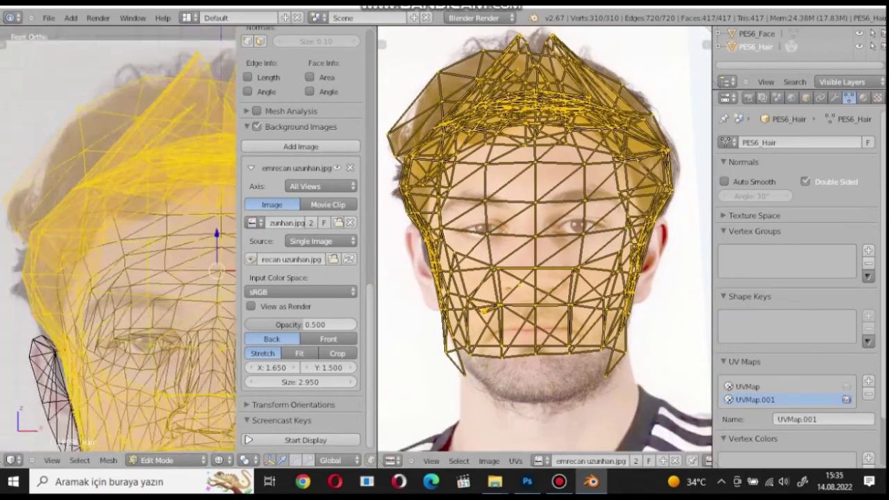
scroll(90, 186, "down", 2)
scroll(159, 179, "up", 5)
scroll(479, 187, "up", 2)
scroll(572, 170, "down", 2)
key("s")
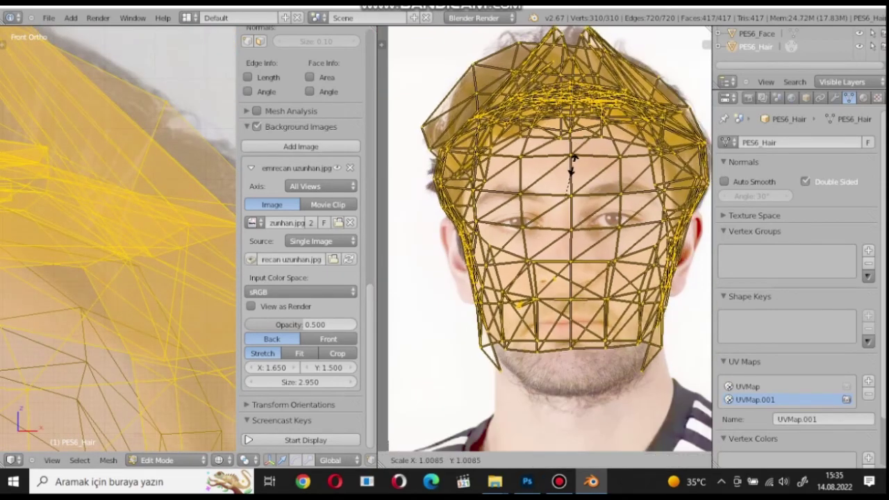
left_click(572, 164)
Step: Switch the hair mesh to Texture Paint mode and make its original UVMap the active UV map
scroll(566, 162, "down", 3)
scroll(182, 186, "down", 6)
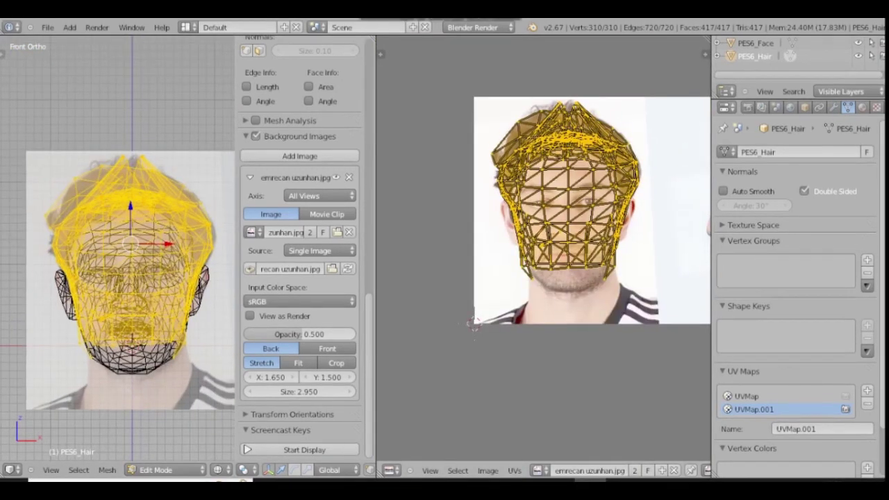
left_click(166, 470)
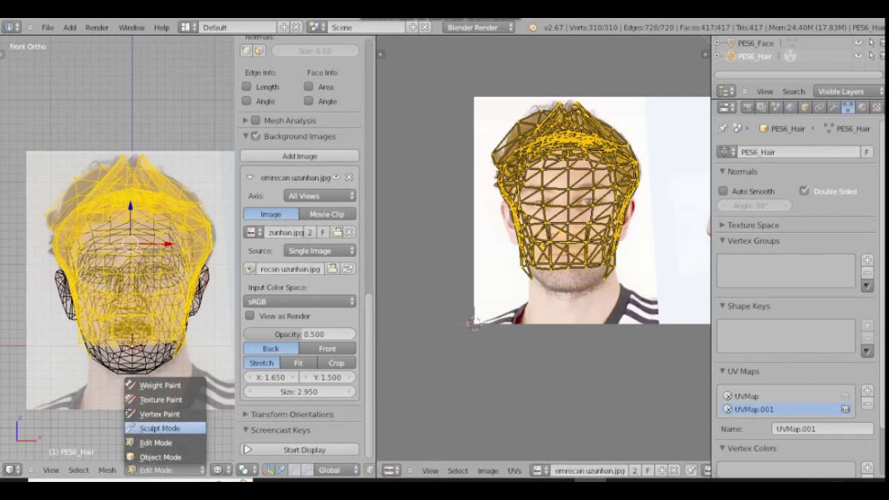
left_click(167, 399)
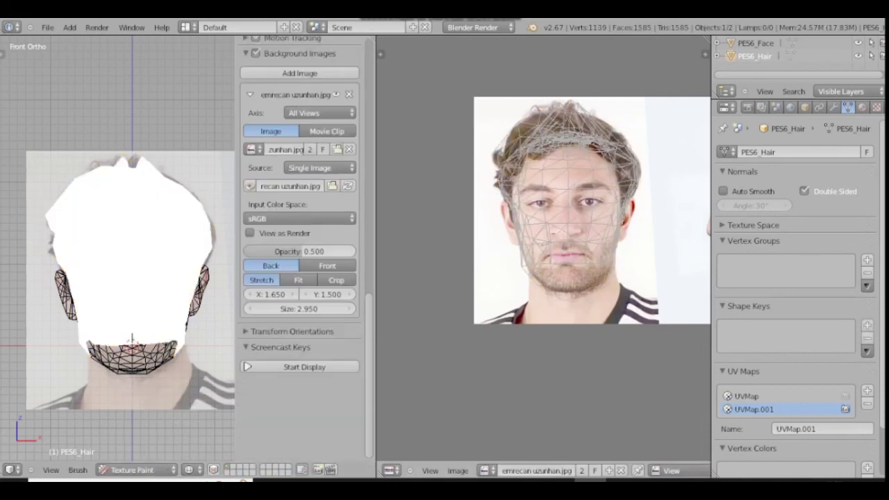
left_click(747, 396)
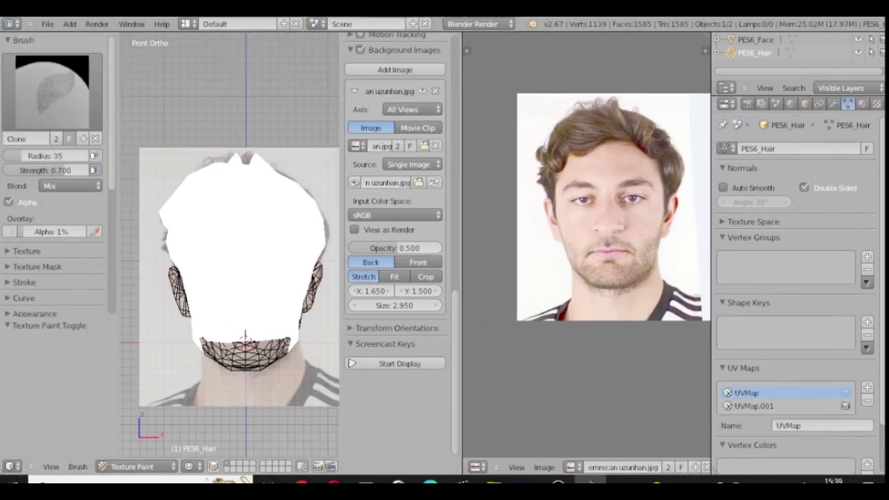
Step: Set UVMap.001 as the clone source UV map in the Project Paint settings
scroll(52, 215, "down", 9)
left_click(53, 215)
left_click(52, 242)
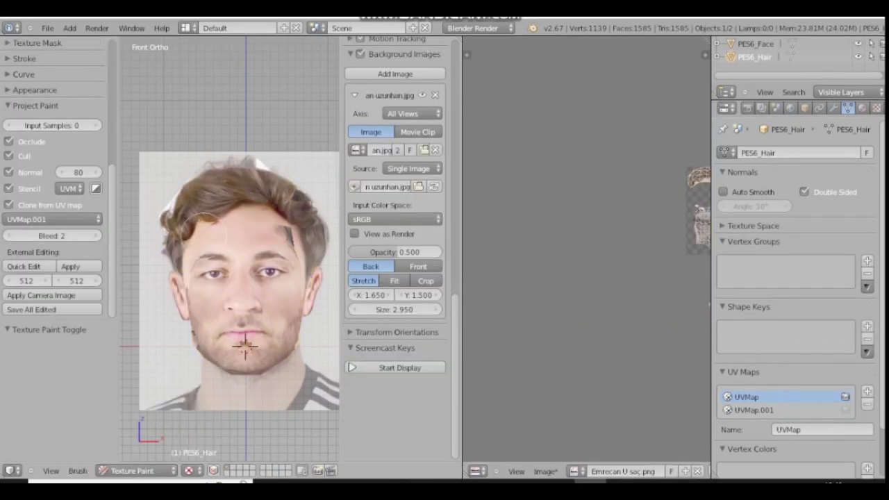
Step: Clone the front photo's hair onto the front of the hair mesh, covering the fringe up to the crown
scroll(221, 196, "up", 6)
scroll(216, 200, "down", 6)
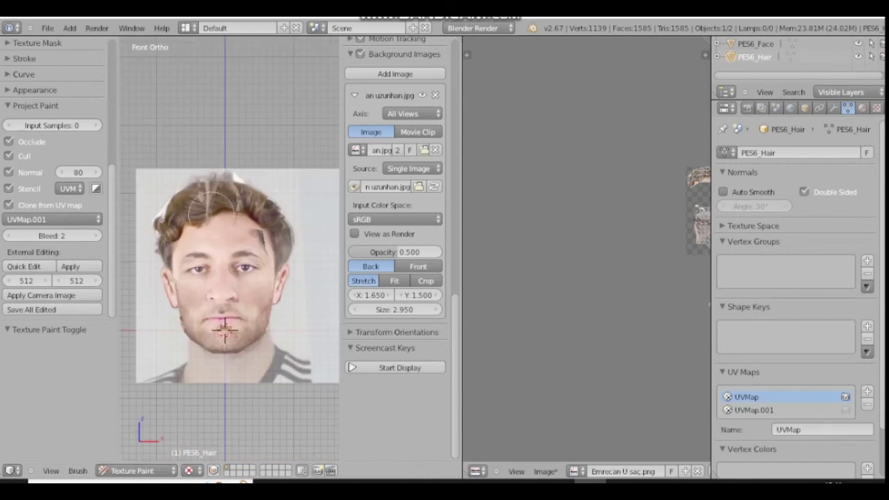
scroll(212, 204, "up", 6)
middle_click_drag(239, 243, 303, 266)
scroll(291, 254, "down", 5)
middle_click_drag(188, 113, 243, 139)
scroll(250, 144, "down", 5)
scroll(236, 143, "up", 8)
scroll(201, 133, "down", 5)
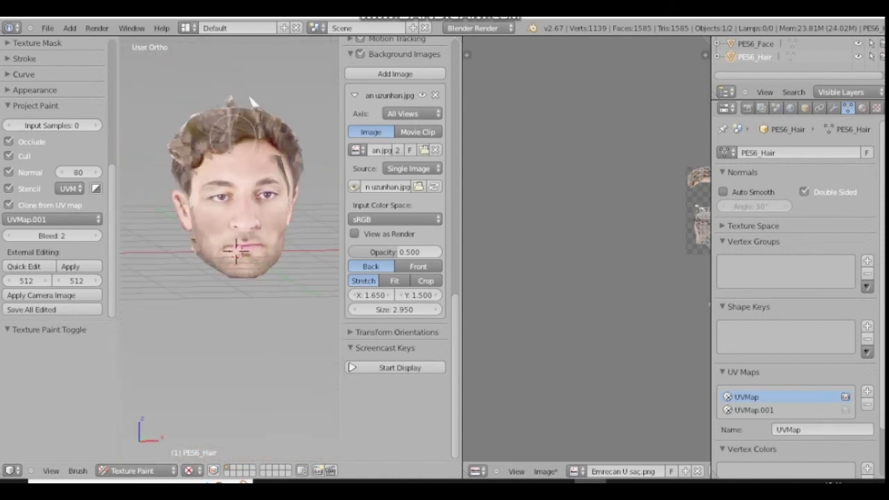
scroll(229, 236, "up", 4)
scroll(229, 236, "down", 2)
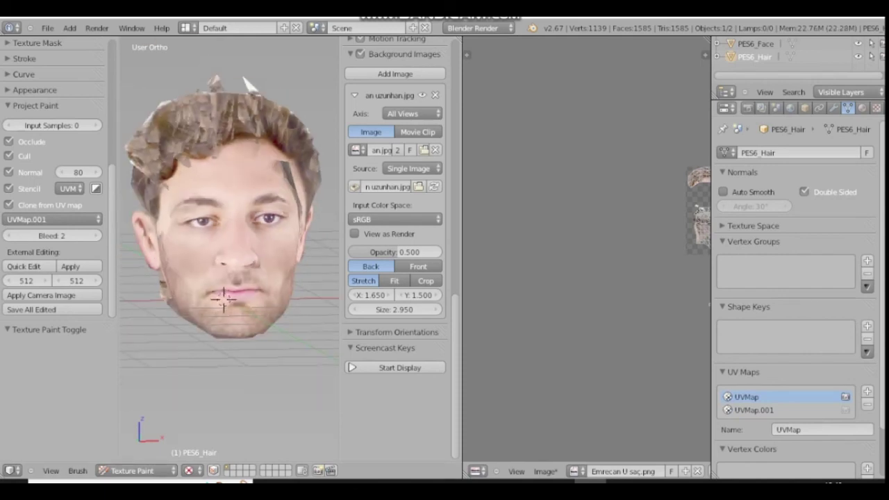
left_click_drag(131, 180, 245, 101)
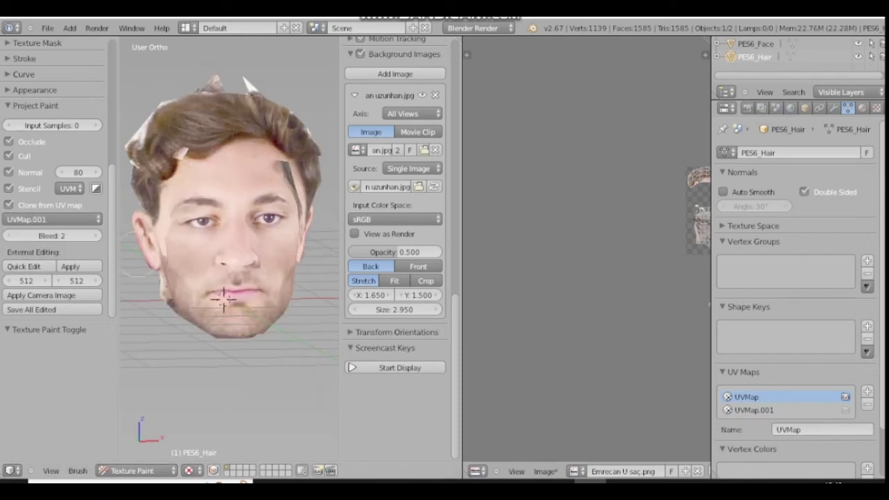
Step: Check the front-painted hair from several angles and save its texture image
scroll(304, 155, "up", 2)
scroll(226, 139, "down", 6)
mouse_move(226, 139)
middle_mouse_down()
mouse_move(319, 143)
mouse_move(240, 143)
middle_mouse_up()
scroll(246, 144, "up", 1)
middle_click_drag(214, 92, 187, 105)
scroll(166, 177, "up", 5)
mouse_move(299, 158)
middle_mouse_down()
mouse_move(167, 177)
mouse_move(312, 171)
middle_mouse_up()
scroll(181, 181, "down", 3)
left_click(546, 471)
left_click(564, 406)
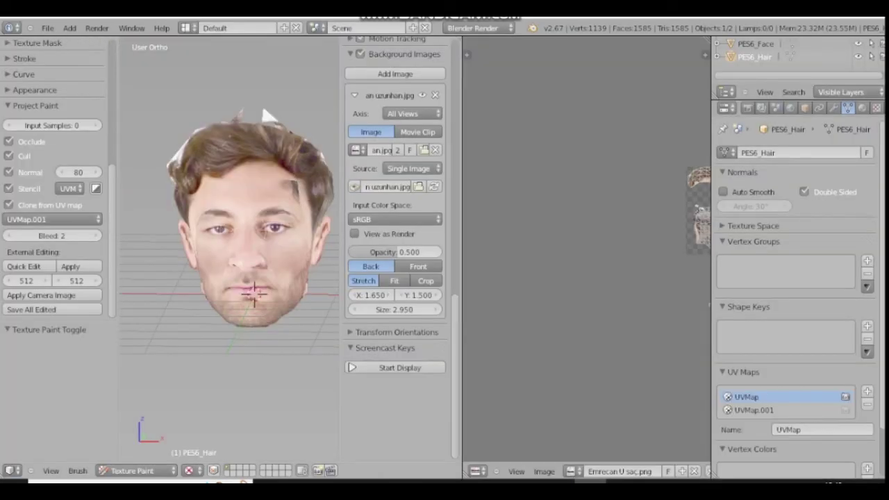
Step: Show the model from the right side and set the background photo's X offset to -1.650
key("KP_3")
scroll(219, 184, "down", 4)
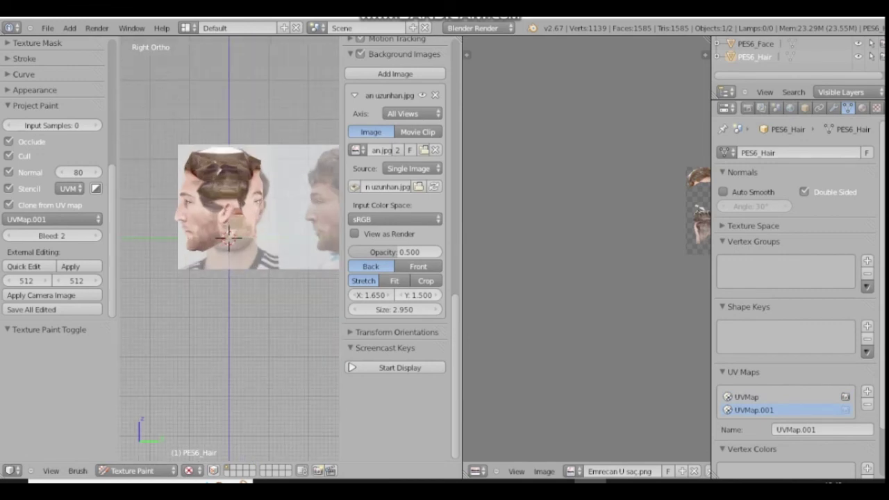
left_click(372, 295)
key("Home")
type("-")
key("Return")
Step: Add a third UV map to the hair mesh and load the reference photo in the image editor
scroll(258, 188, "down", 1)
middle_click_drag(684, 221, 564, 243)
scroll(564, 243, "down", 1)
left_click(867, 391)
left_click(544, 471)
left_click(560, 439)
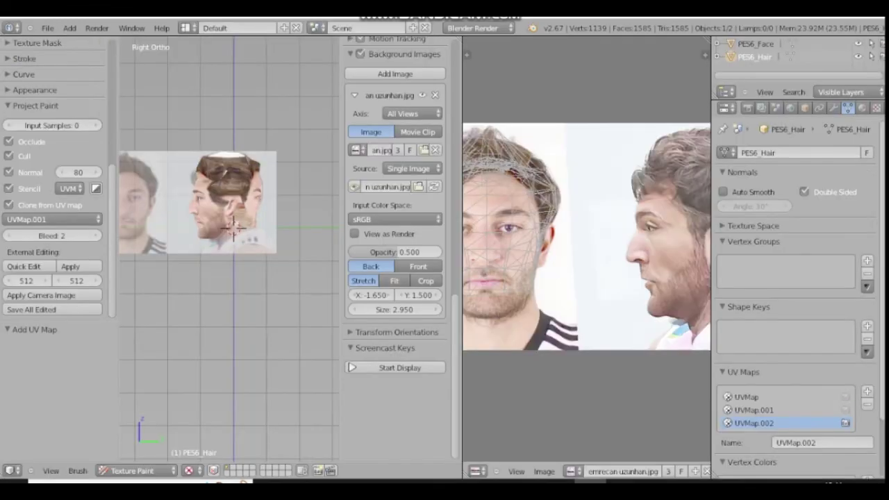
Step: Return the hair mesh to Edit Mode and project its UVs from the right side view
left_click(137, 471)
left_click(132, 432)
scroll(625, 219, "down", 1)
left_click(107, 470)
mouse_move(135, 371)
left_click(262, 353)
scroll(490, 213, "down", 2)
left_click(107, 470)
left_click(262, 341)
Step: Move and scale the projected hair UVs so they cover the head in the side photo
scroll(548, 202, "up", 3)
key("g")
left_click(635, 225)
key("s")
left_click(660, 263)
key("g")
left_click(617, 220)
key("s")
left_click(622, 217)
key("g")
left_click(637, 215)
scroll(234, 179, "up", 6)
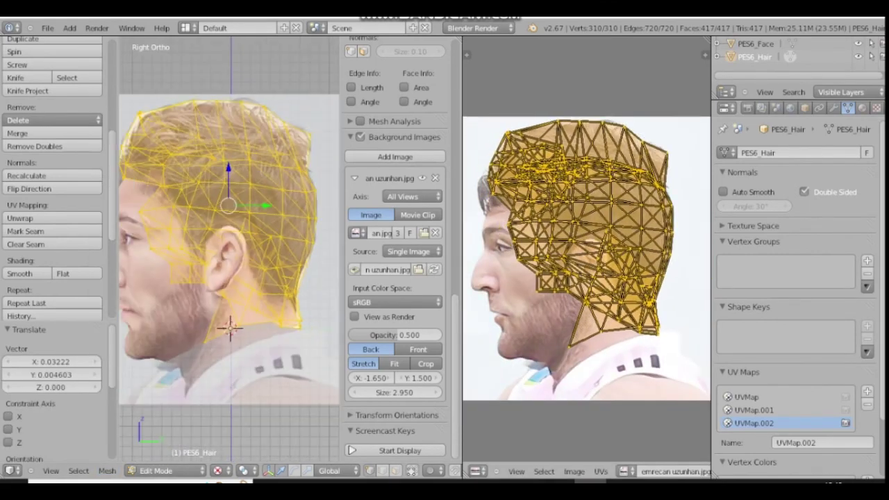
Step: Shift the hair UVs on the side photo and scale them by 0.98
key("g")
left_click(629, 220)
scroll(629, 221, "up", 2)
key("s")
left_click(628, 223)
scroll(628, 222, "down", 2)
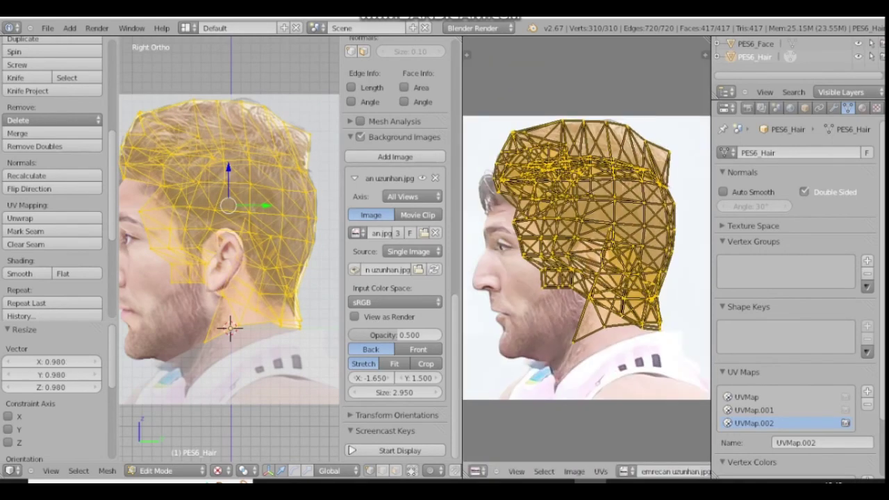
Step: Nudge the hair UVs into line with the side photo and compare them with the background placement
scroll(617, 223, "up", 1)
key("g")
left_click(614, 225)
scroll(612, 228, "up", 4)
scroll(607, 235, "down", 5)
scroll(230, 250, "up", 4)
scroll(229, 250, "down", 7)
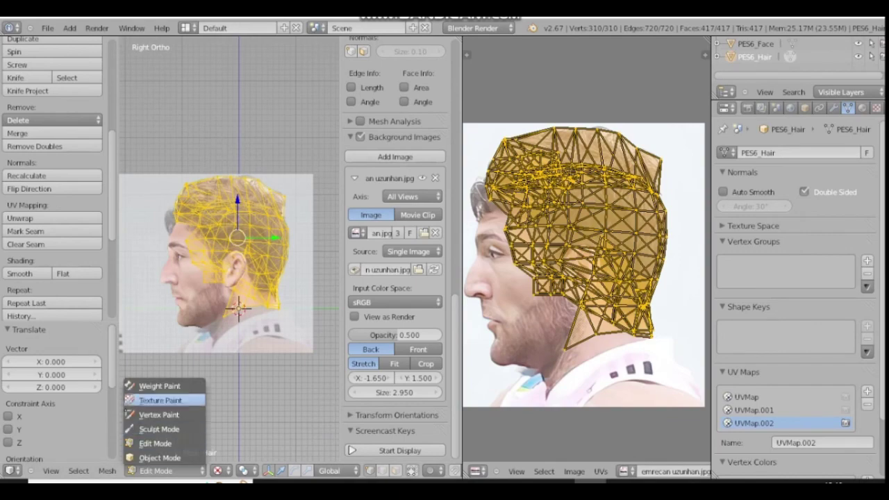
Step: Switch the hair to Texture Paint mode, cloning from UVMap.002 onto the active UVMap
left_click(163, 401)
scroll(53, 236, "down", 8)
left_click(52, 219)
left_click(43, 258)
left_click(753, 398)
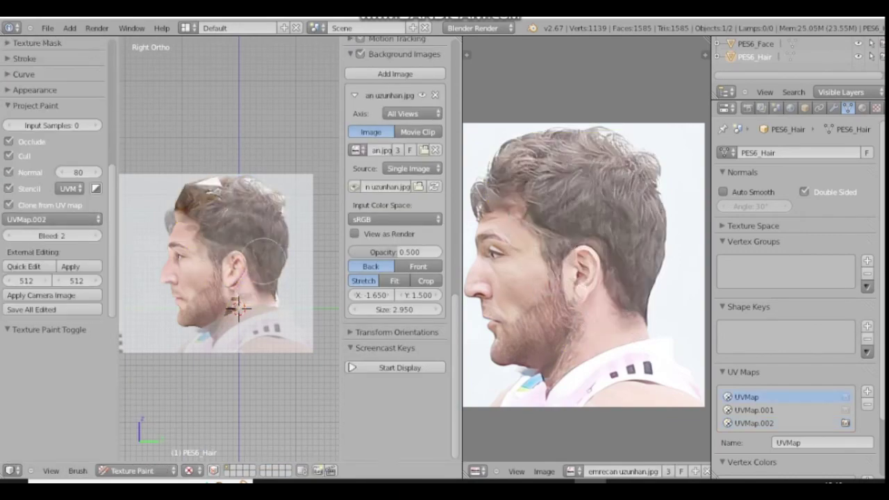
Step: Check the side-painted hair, return to Edit Mode and save the hair texture as a new image file
scroll(236, 307, "up", 5)
scroll(208, 275, "down", 3)
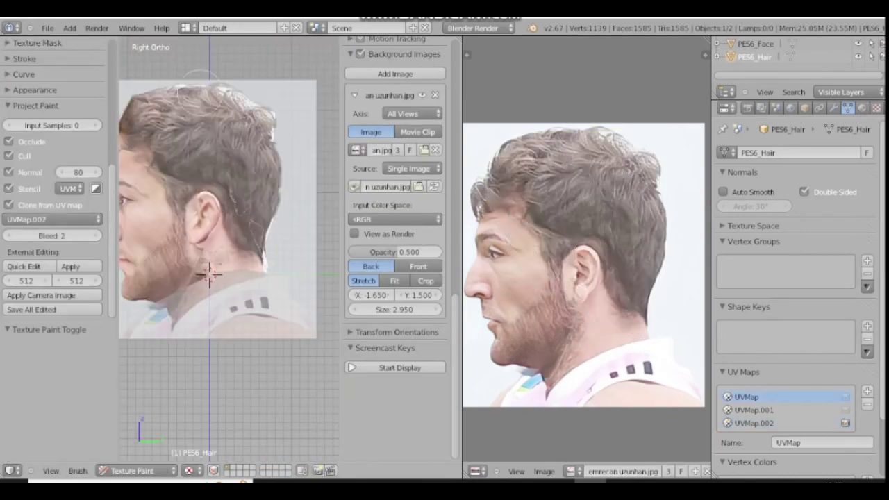
key("Tab")
left_click(588, 472)
left_click(604, 393)
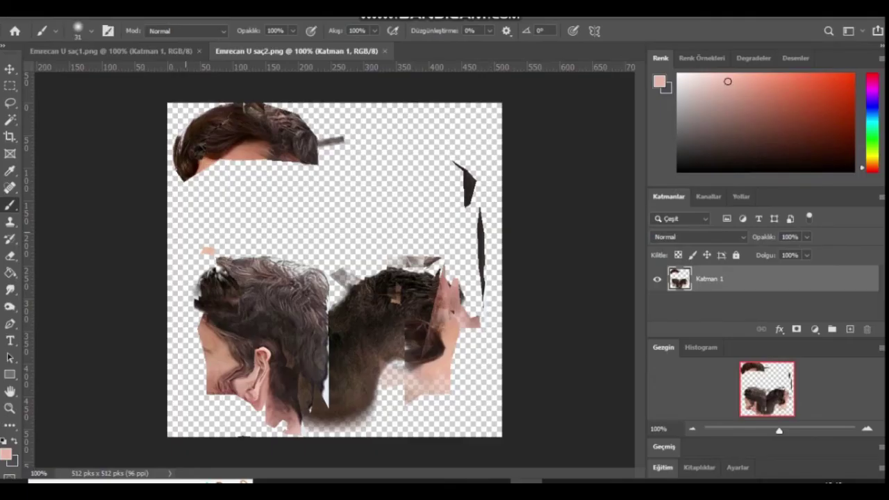
Step: In Photoshop, paste the saç2.png hair texture into the saç1.png document as a new layer
left_click(111, 52)
key("ctrl+v")
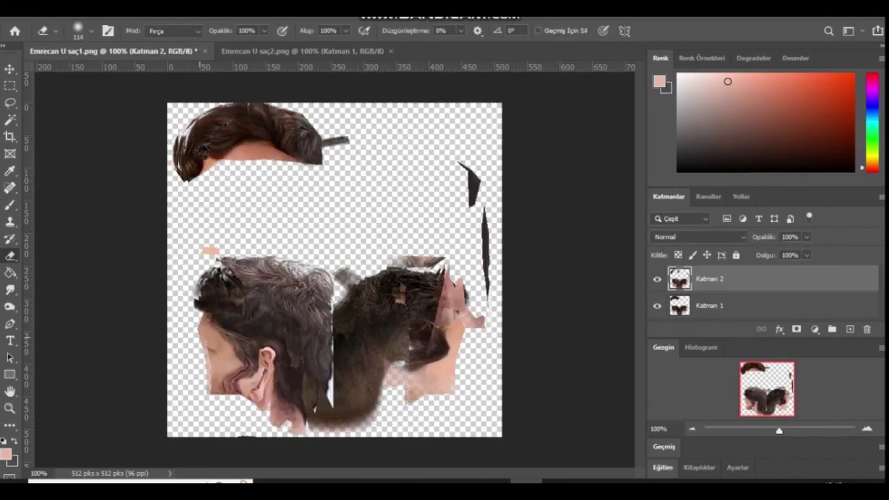
Step: Check the visibility of Katman 2, then erase the stray skin-coloured patch above the hair on Katman 1
scroll(344, 229, "up", 3, "alt")
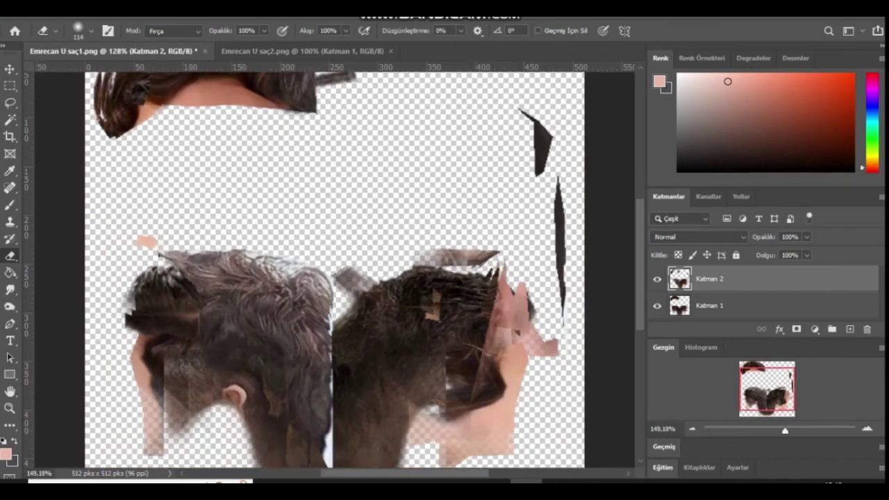
left_click(657, 279)
left_click(710, 306)
left_click_drag(132, 239, 143, 256)
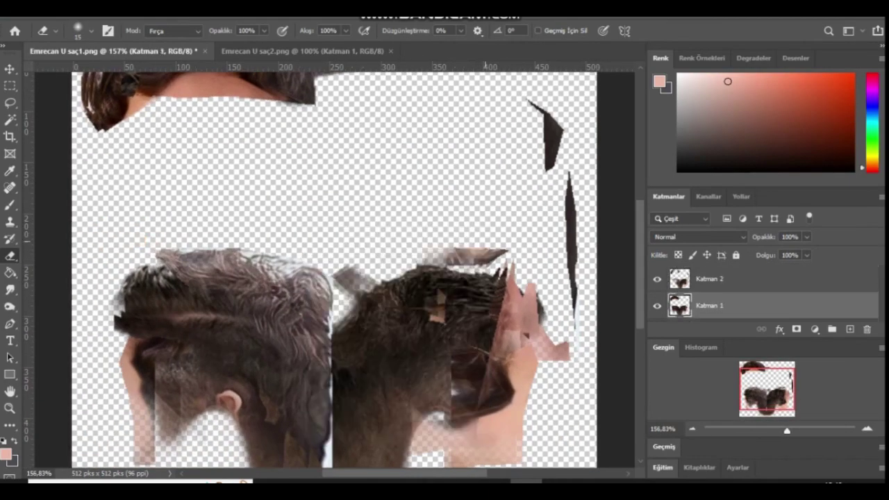